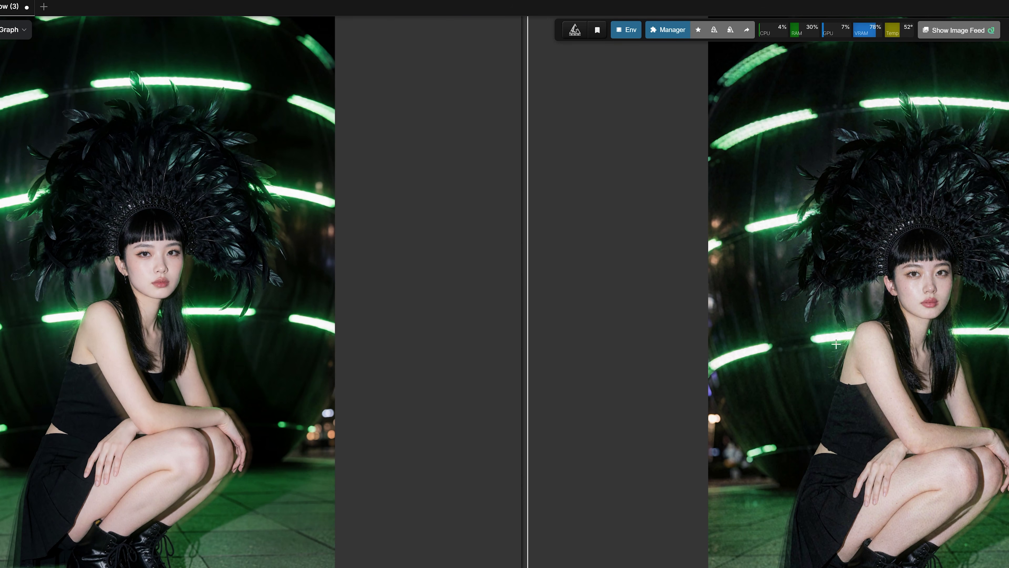
- Run the text-to-image workflow with the current leaf prompt and KSampler settings
scroll(967, 281, up, 3)
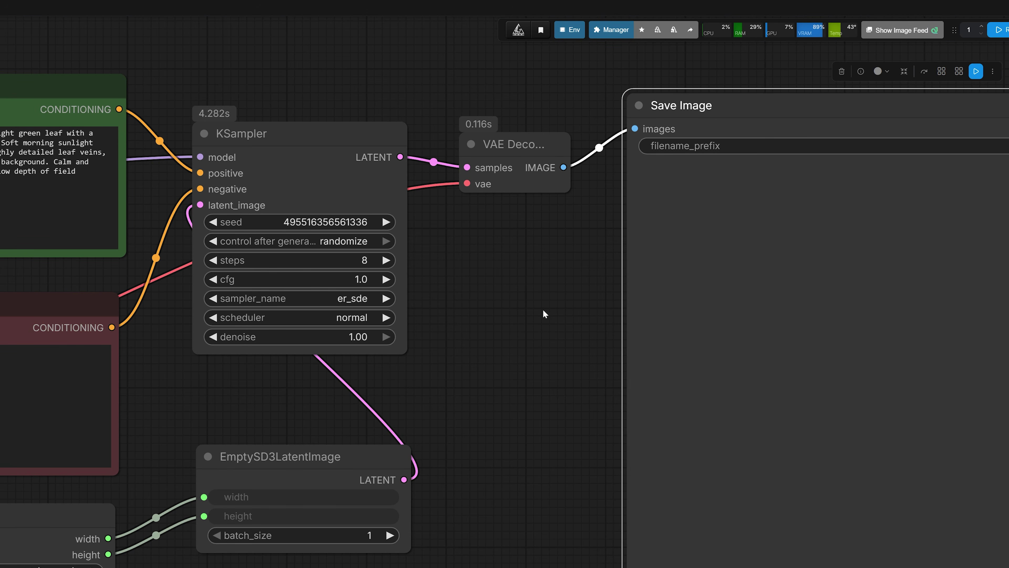
click(999, 29)
scroll(569, 256, down, 2)
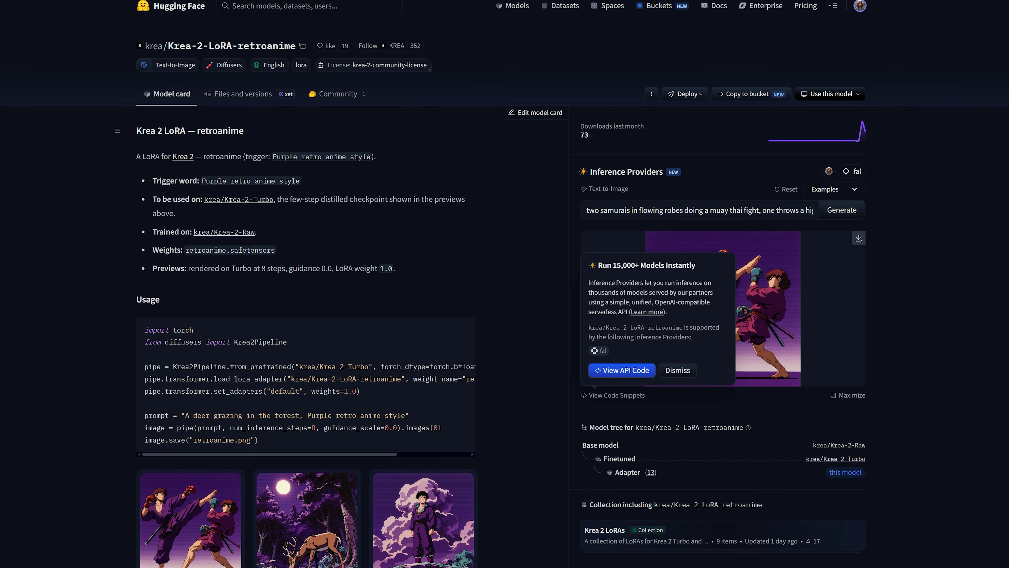
- On Hugging Face, review the Krea 2 LoRA preview images and locate the vintagetarot.safetensors download among the Krea-2-LoRA-vintagetarot files
scroll(422, 239, down, 7)
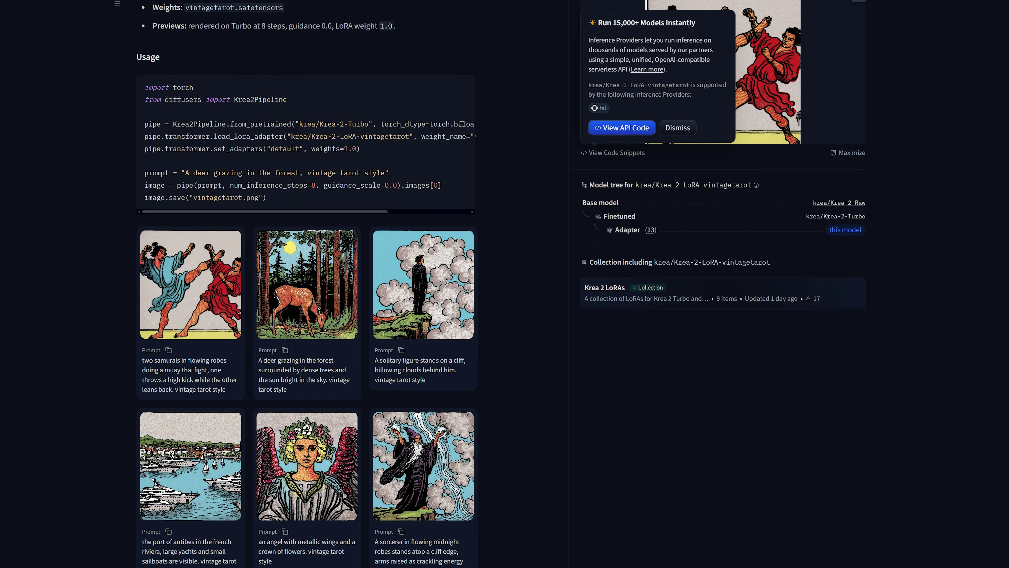
scroll(422, 239, down, 2)
scroll(422, 239, up, 10)
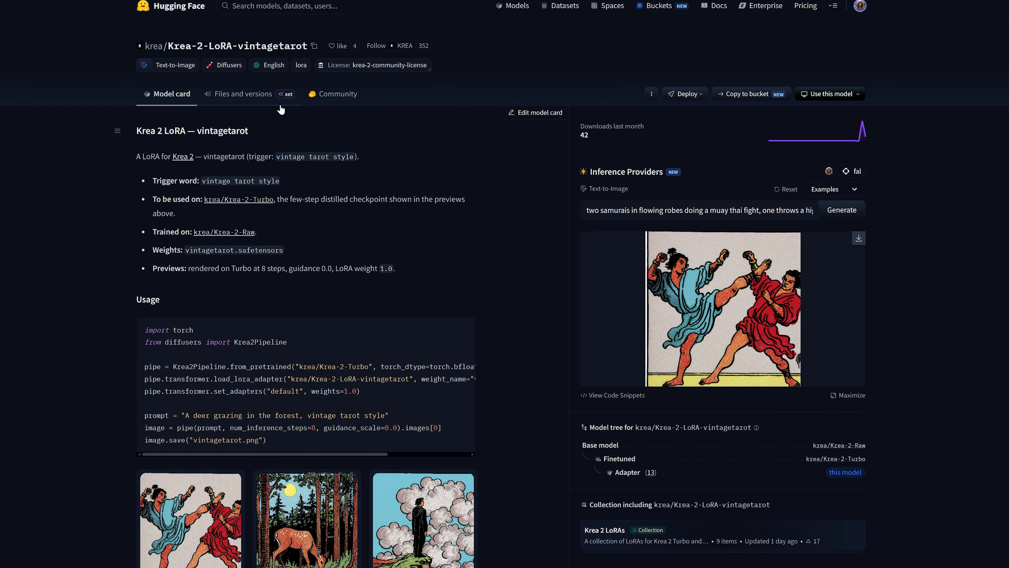
click(254, 94)
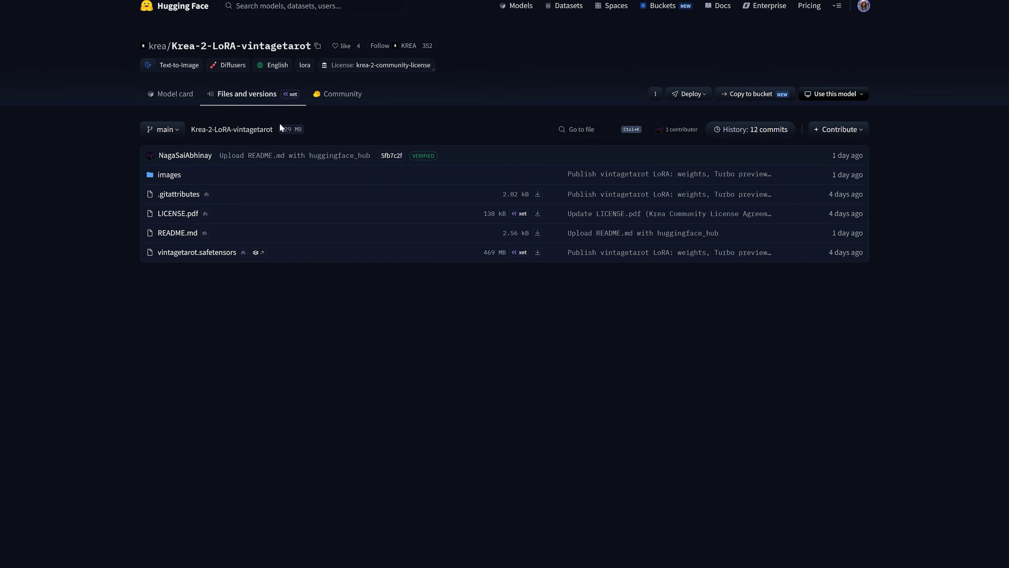
right_click(537, 258)
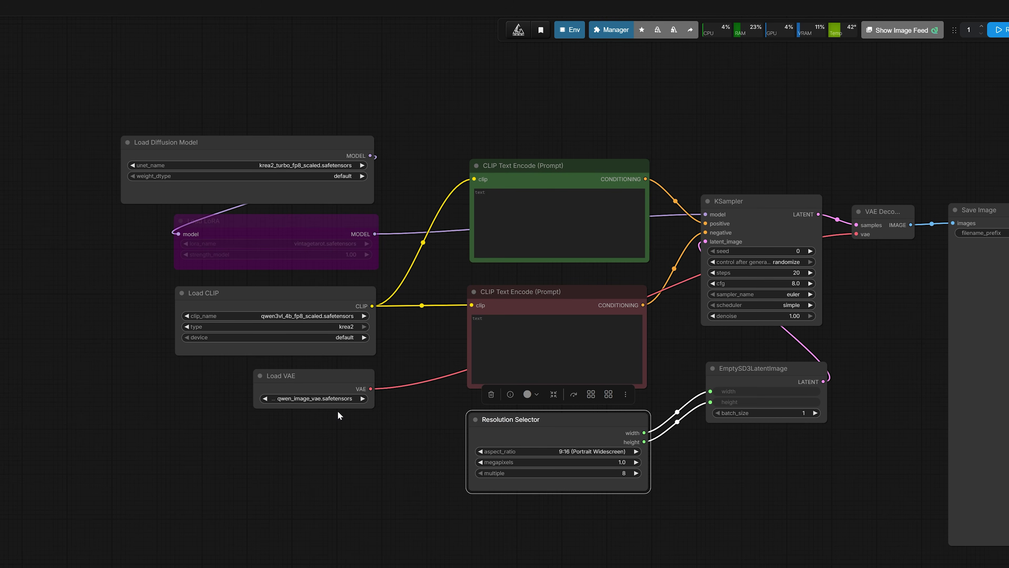
- Switch to ComfyUI and examine the Load Diffusion Model node and the bypassed Load LoRA node
scroll(338, 412, up, 1)
scroll(356, 253, up, 3)
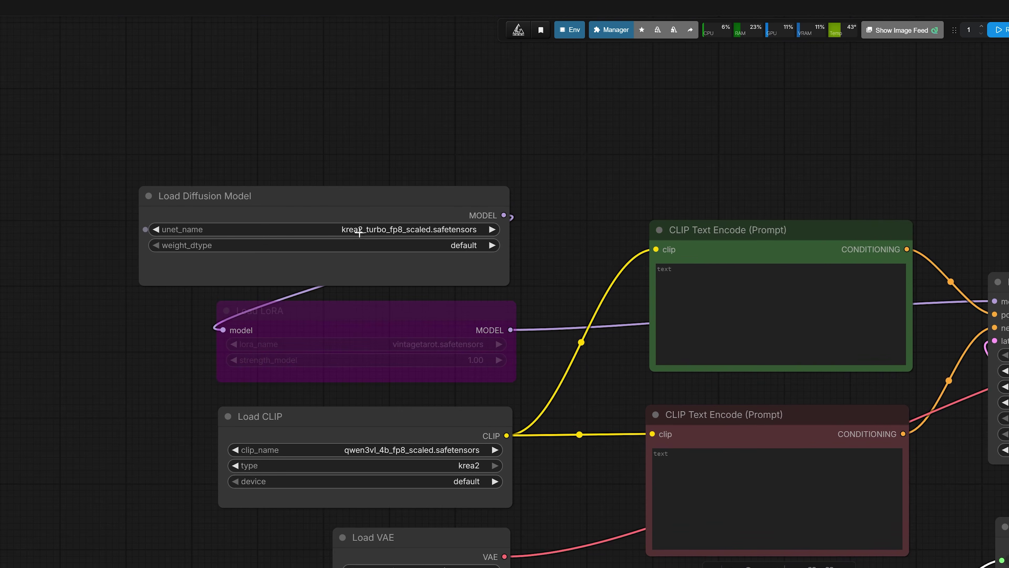
scroll(359, 233, up, 2)
click(441, 195)
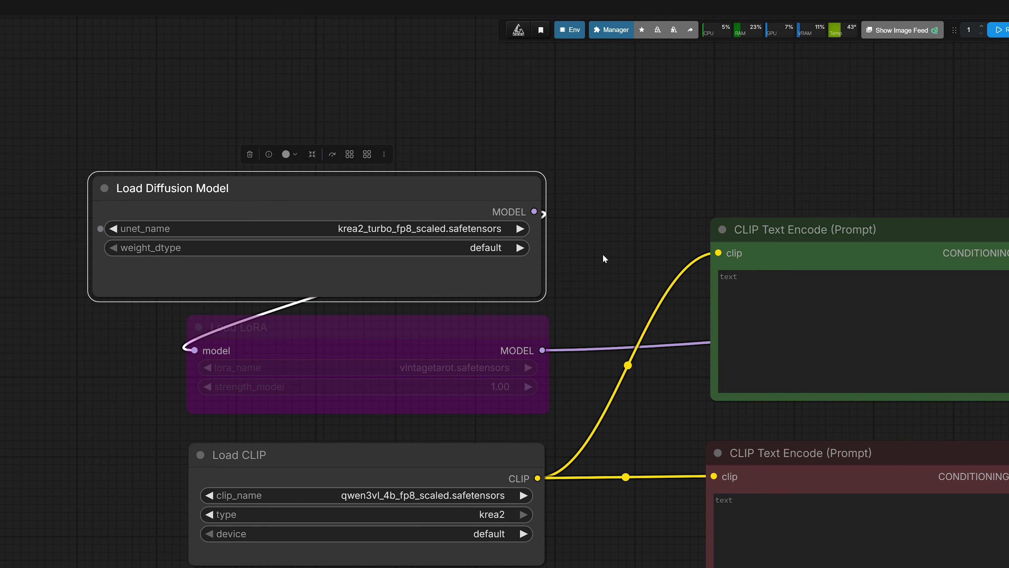
scroll(602, 254, down, 3)
drag(621, 270, 487, 231)
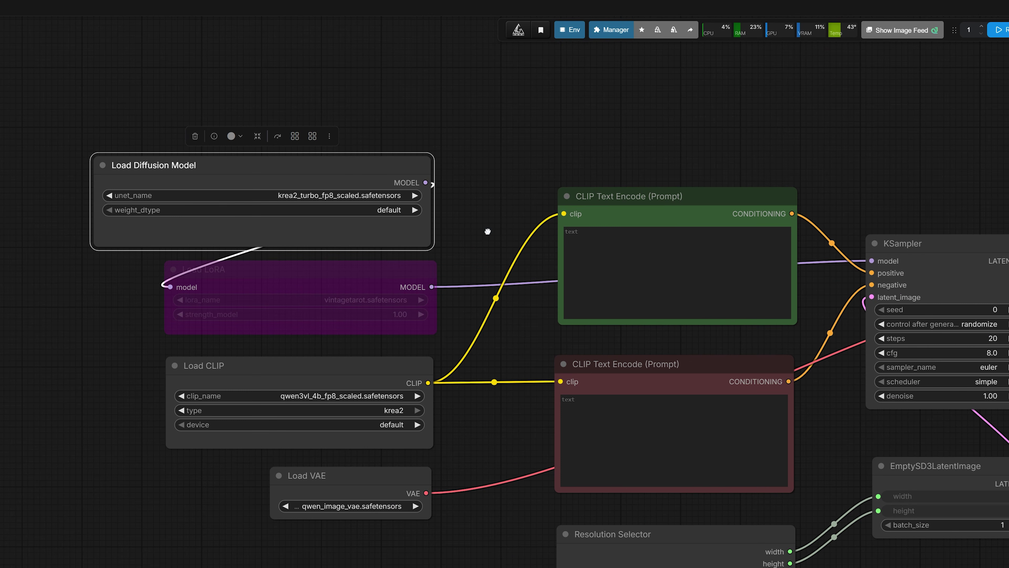
click(379, 286)
scroll(481, 288, down, 1)
- Examine the Load CLIP node and its links to the green and red CLIP Text Encode prompt nodes
click(533, 334)
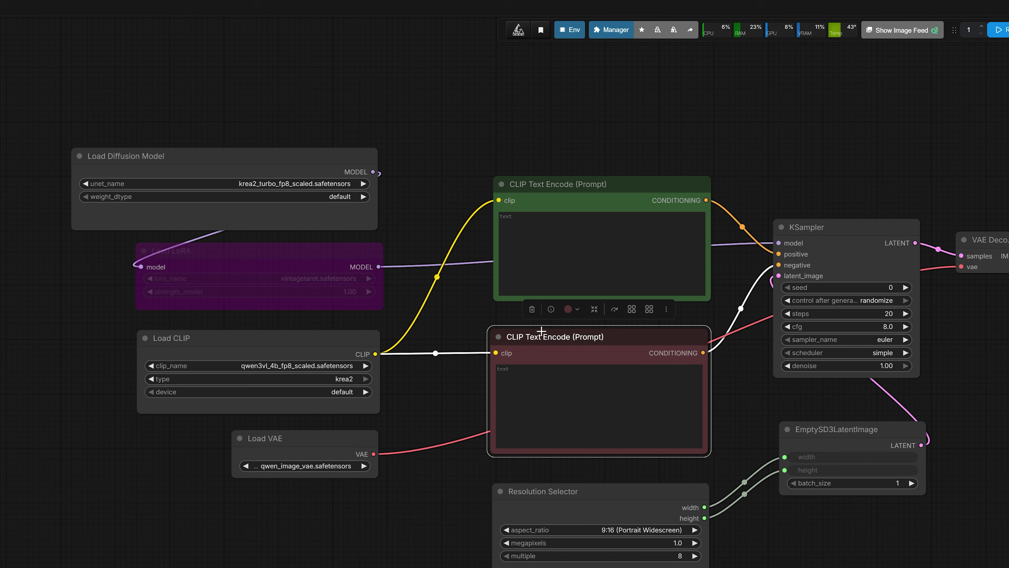
drag(529, 181, 532, 185)
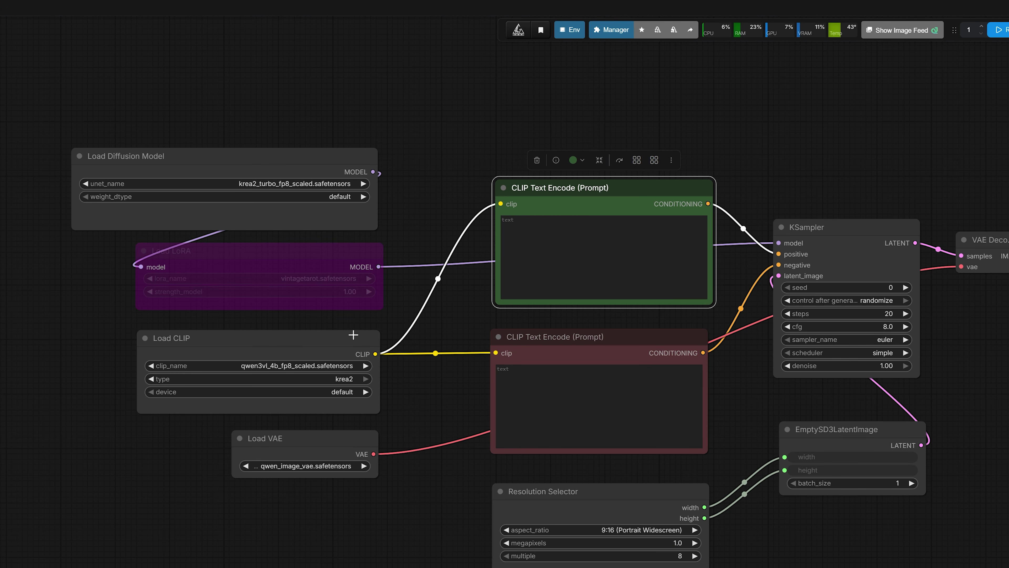
click(321, 337)
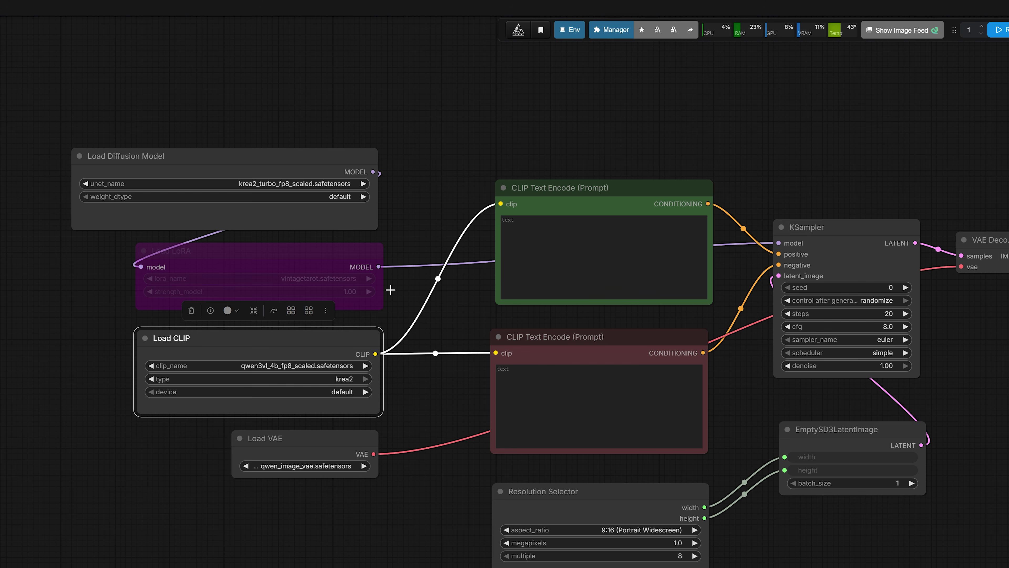
click(543, 188)
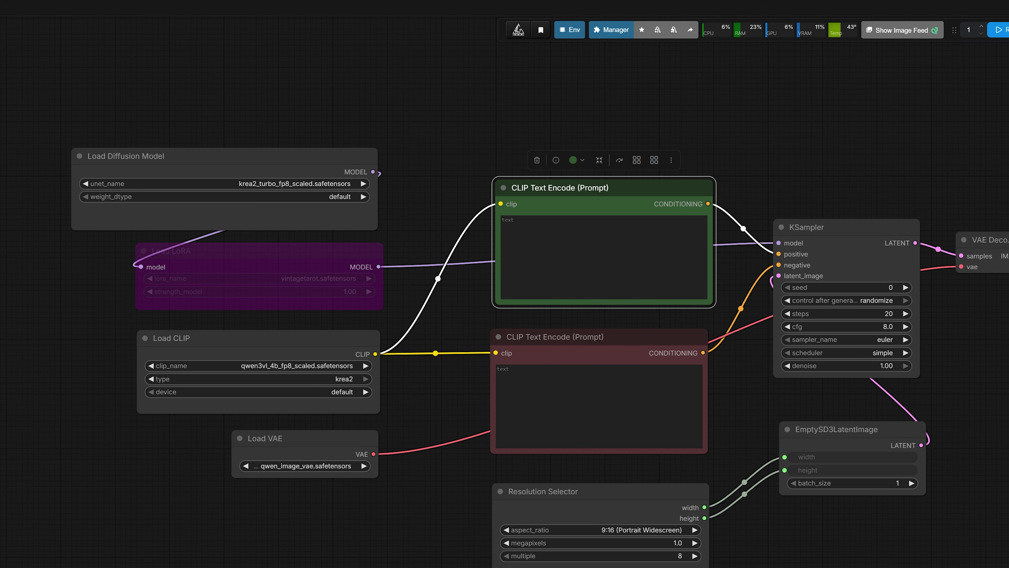
click(577, 344)
- Examine the KSampler and EmptySD3LatentImage nodes and how they connect to the rest of the workflow
drag(720, 371, 521, 360)
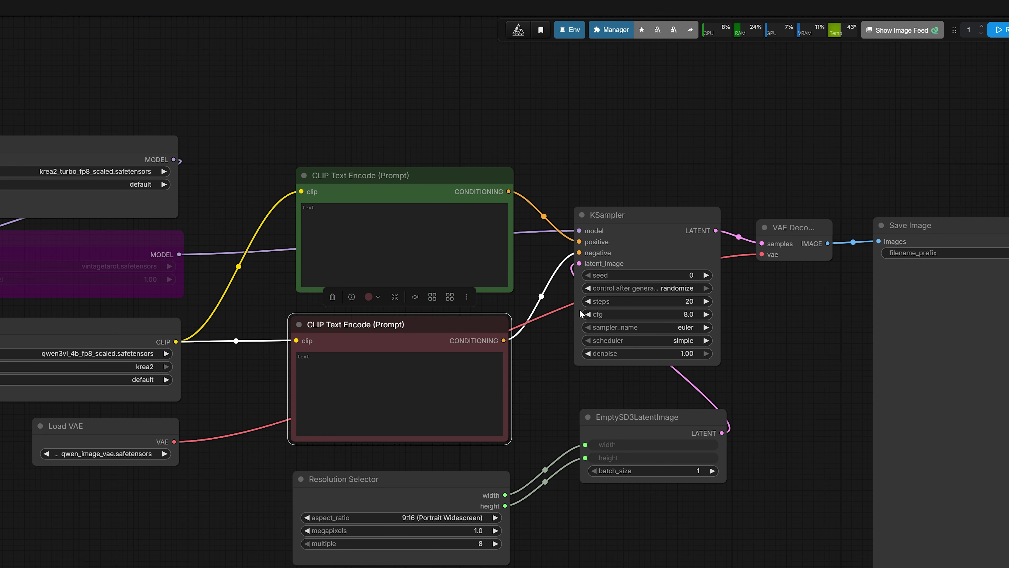
click(654, 219)
click(652, 428)
scroll(535, 439, up, 3)
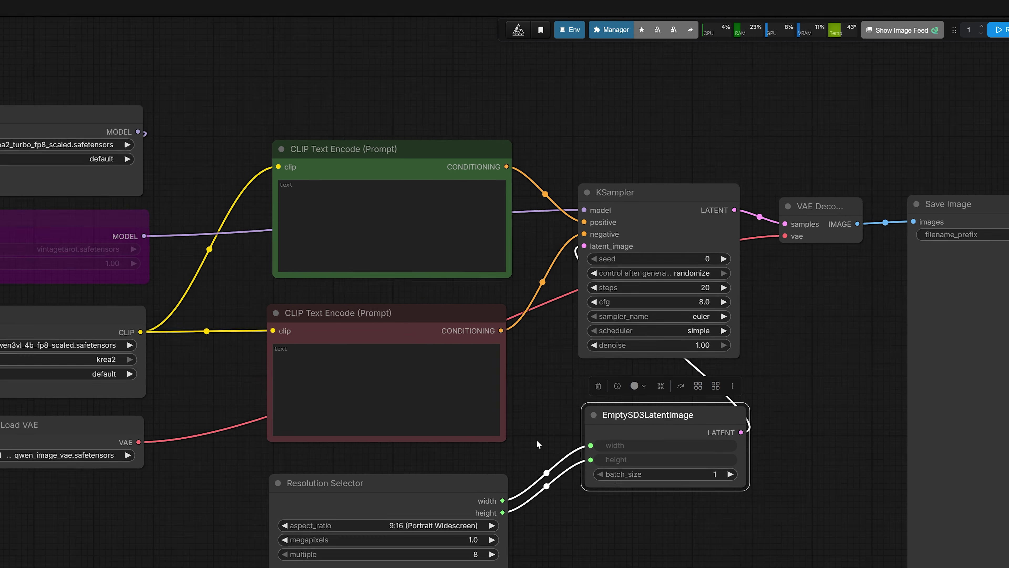
- In the Resolution Selector, choose the 9:16 (Portrait Widescreen) aspect ratio and confirm a multiple of 8
drag(537, 424, 686, 293)
scroll(410, 366, up, 3)
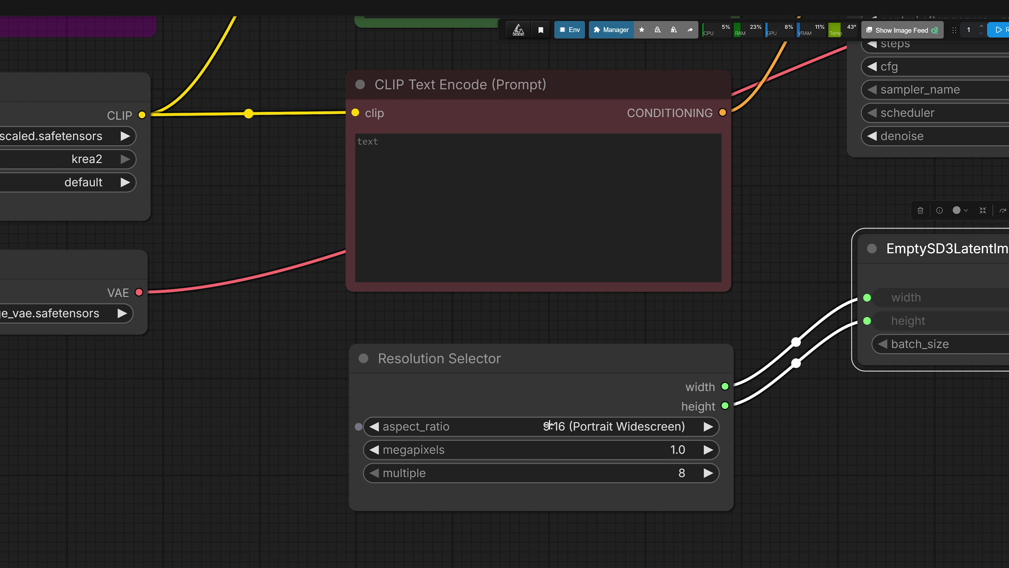
click(549, 425)
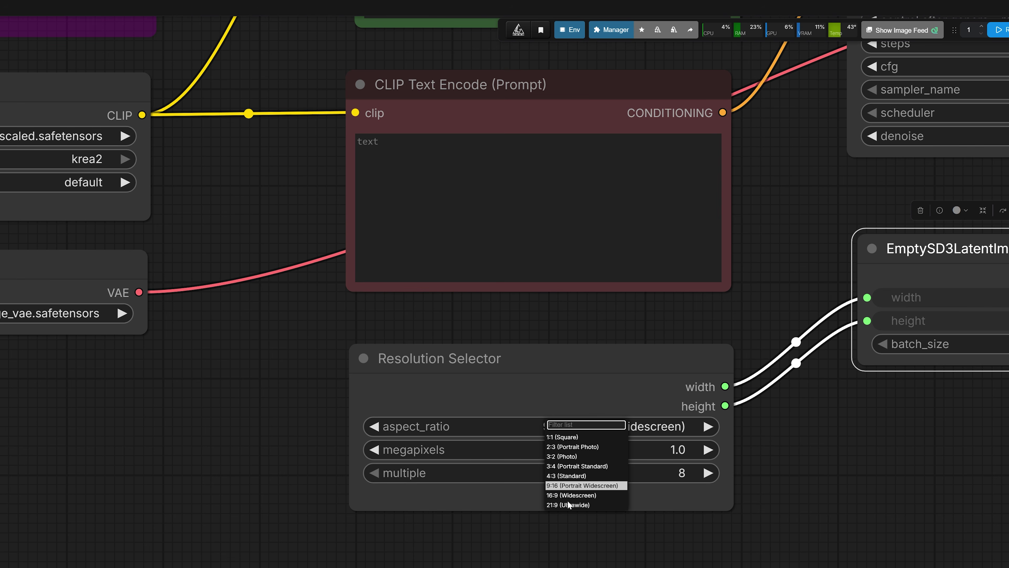
click(566, 486)
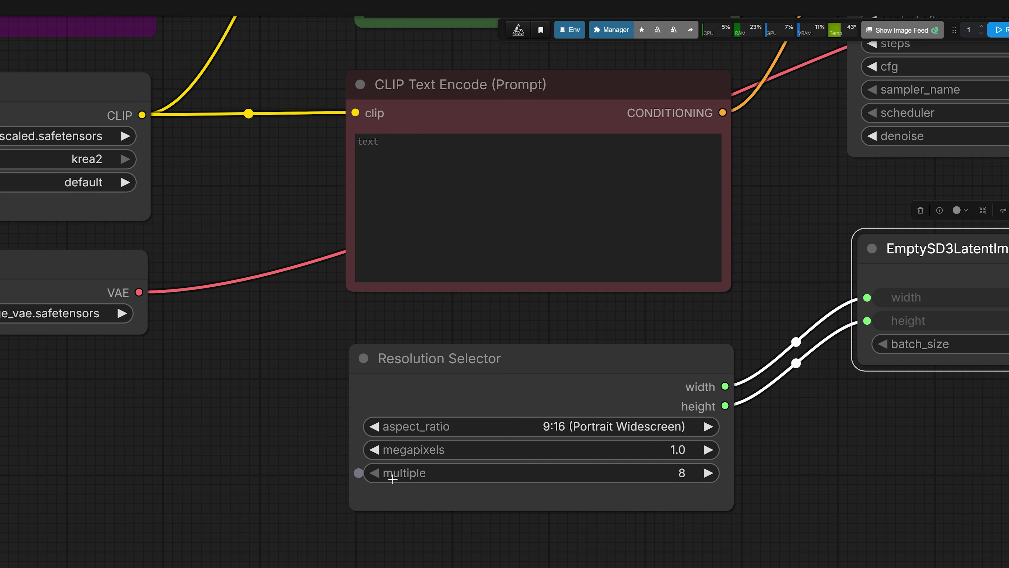
click(624, 476)
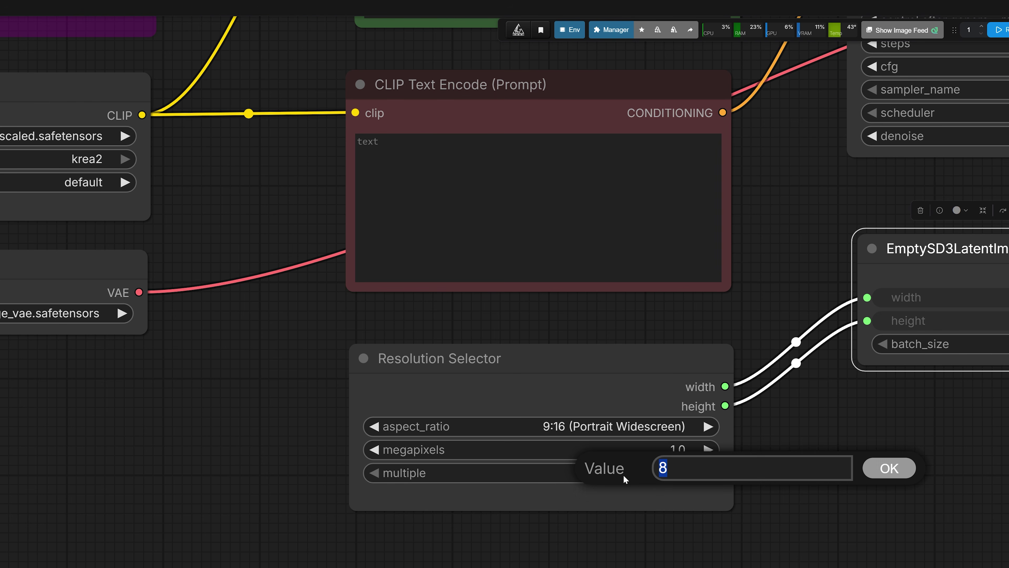
click(892, 473)
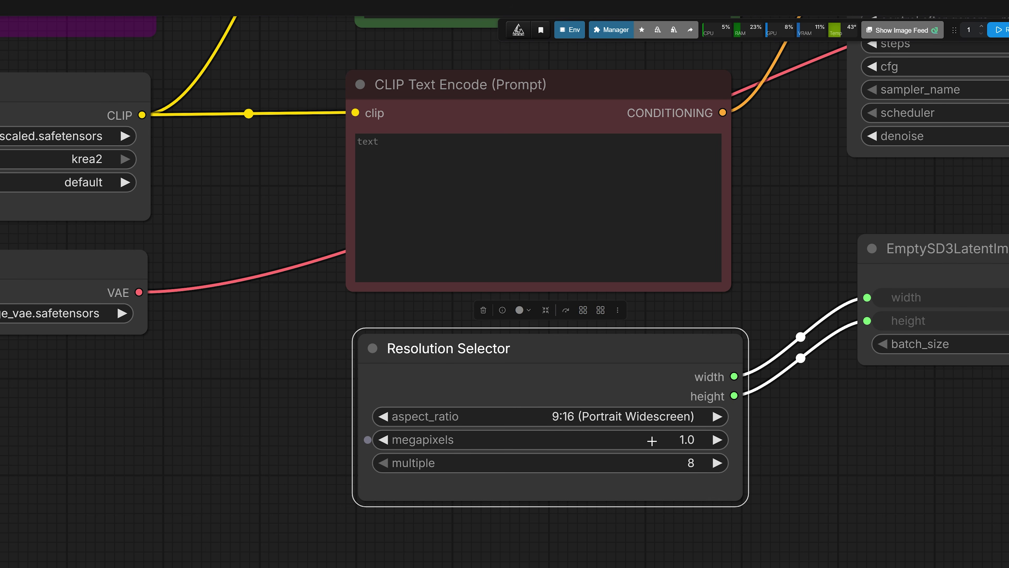
click(630, 417)
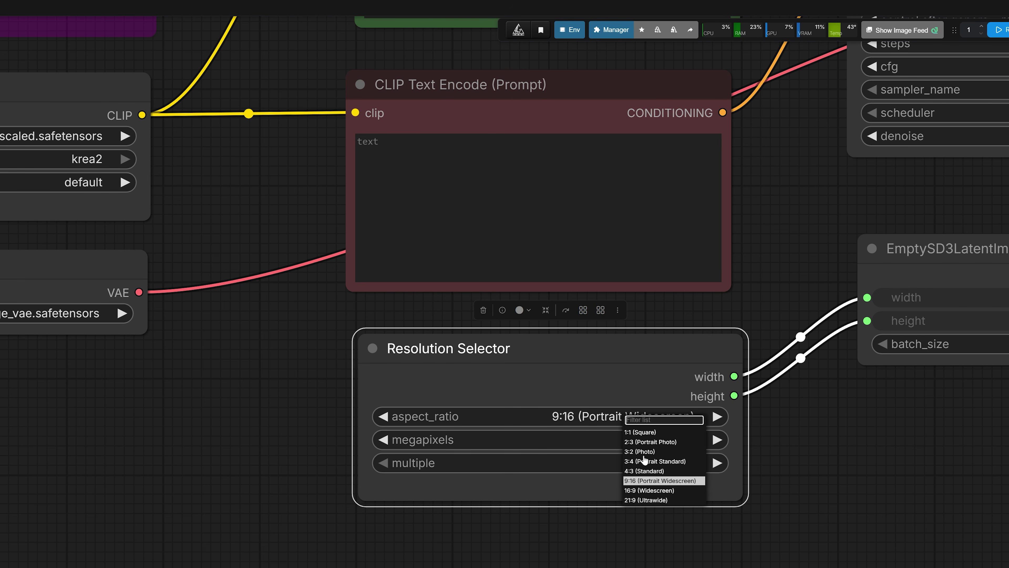
scroll(597, 368, down, 1)
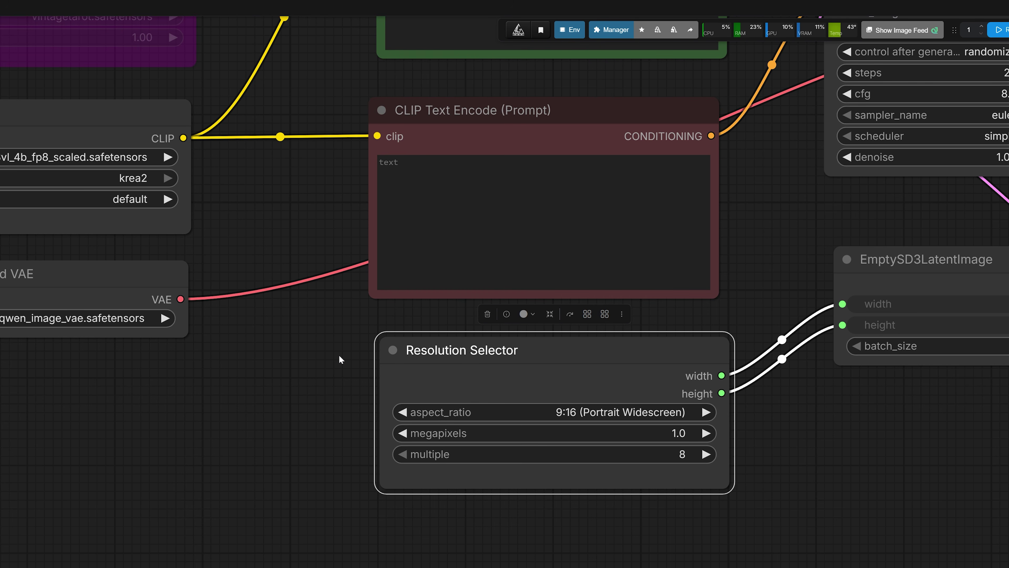
- Disconnect the width and height inputs of EmptySD3LatentImage and reconnect them to the Resolution Selector outputs
drag(339, 354, 281, 355)
scroll(658, 292, up, 2)
drag(658, 293, 508, 298)
drag(609, 255, 511, 271)
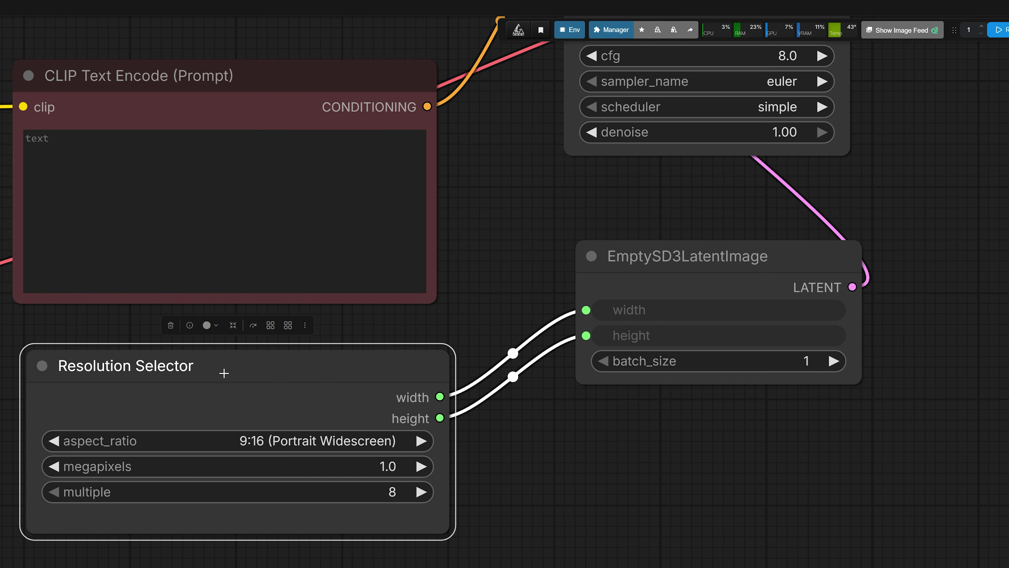
drag(497, 283, 388, 295)
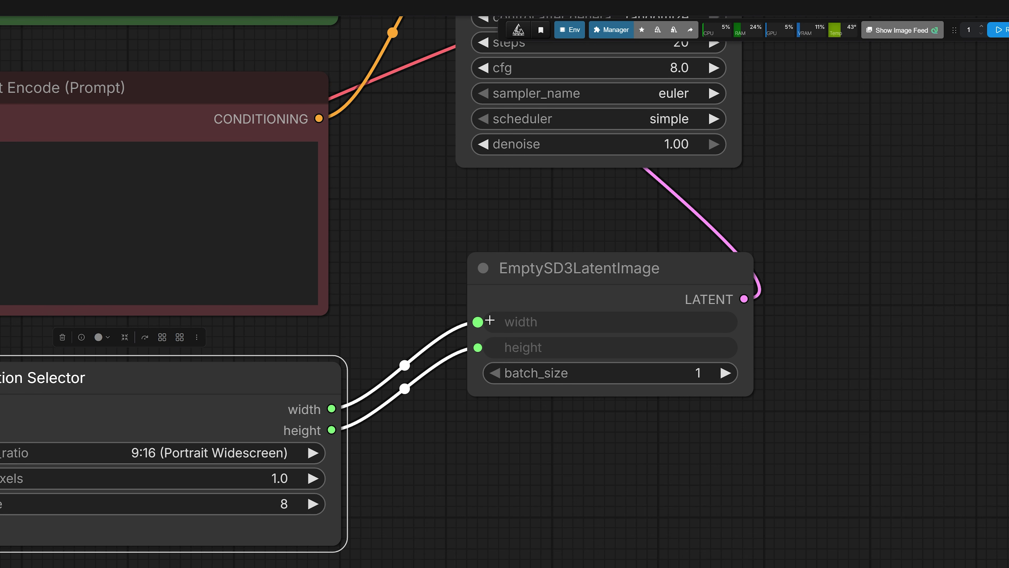
click(492, 328)
click(494, 329)
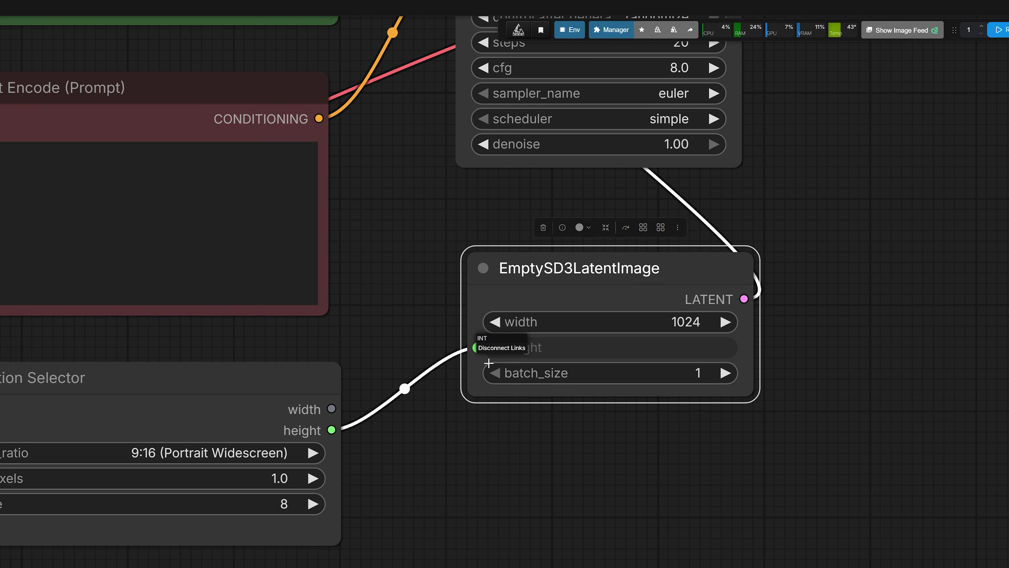
click(493, 354)
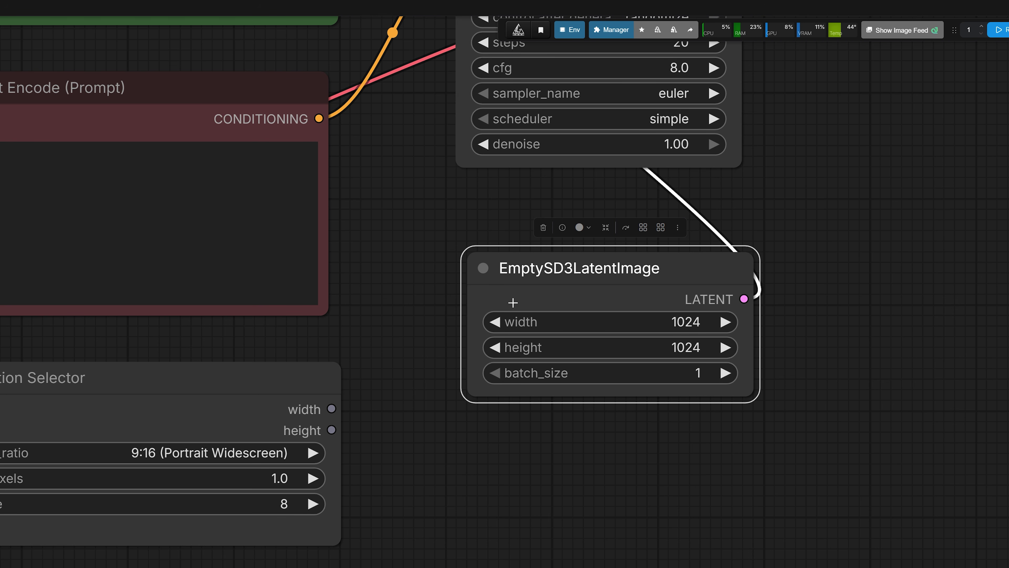
drag(331, 429, 478, 347)
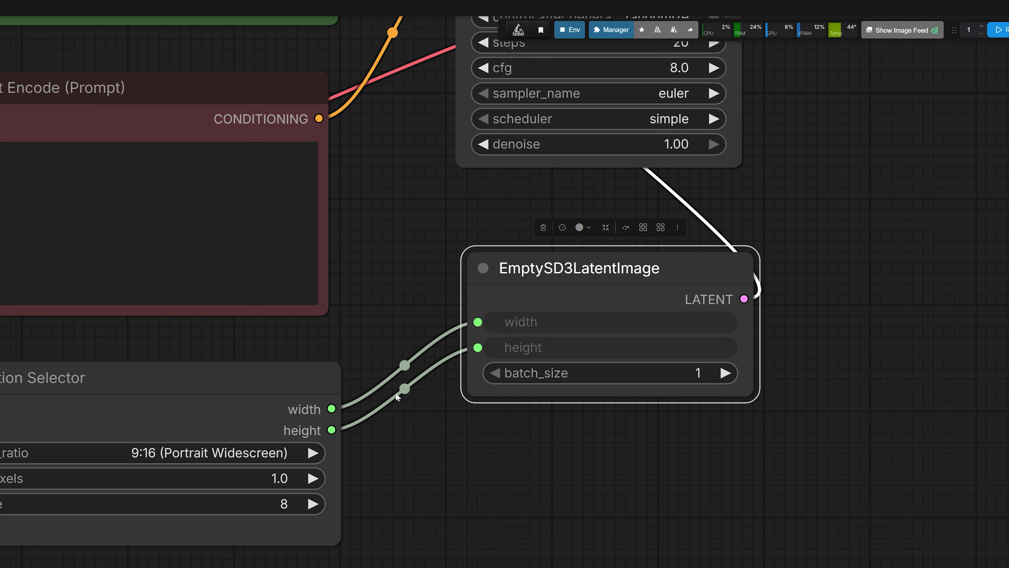
- Set the KSampler to 8 steps and a cfg of 1
click(512, 323)
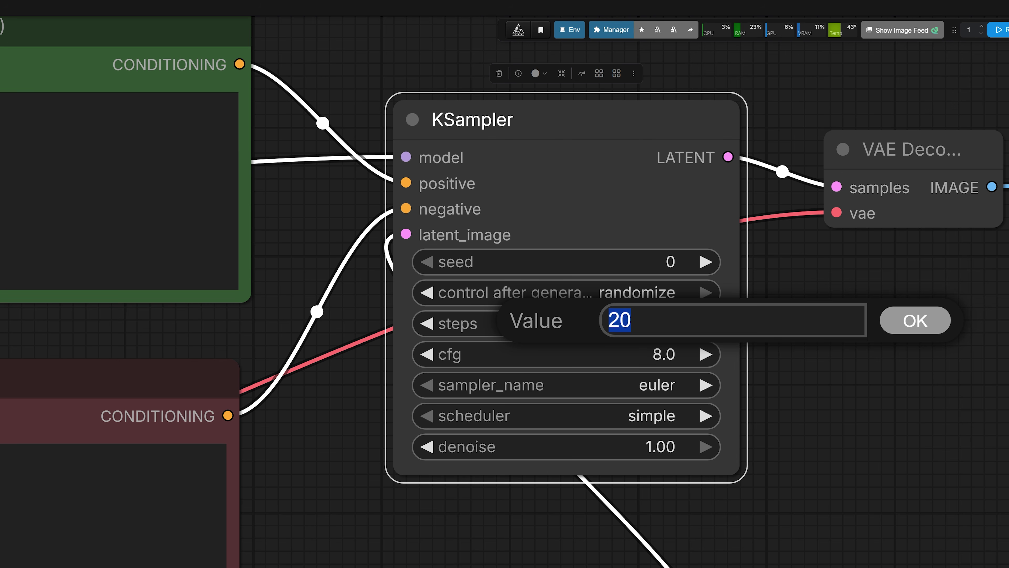
text(8)
click(901, 326)
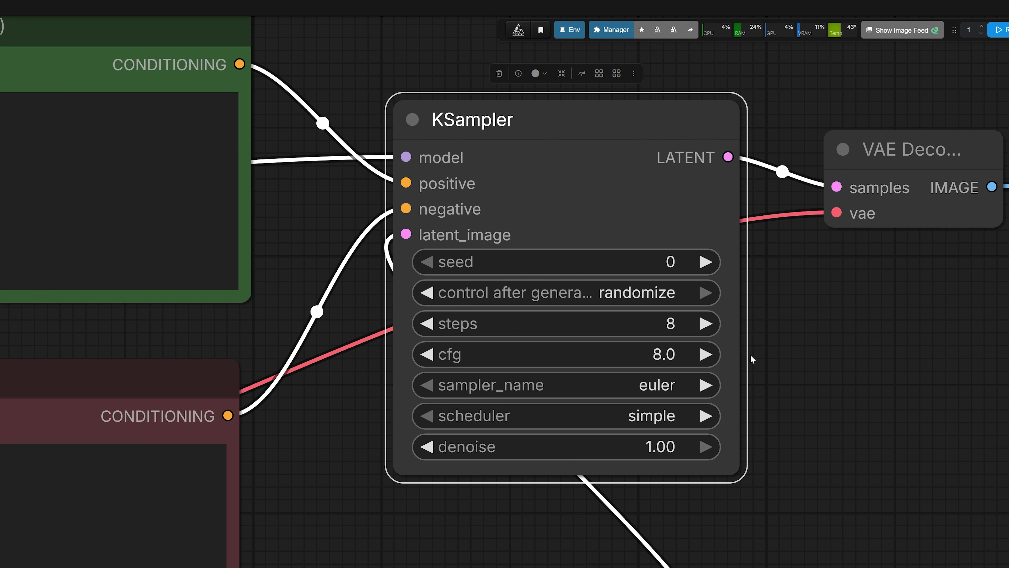
click(669, 354)
text(1)
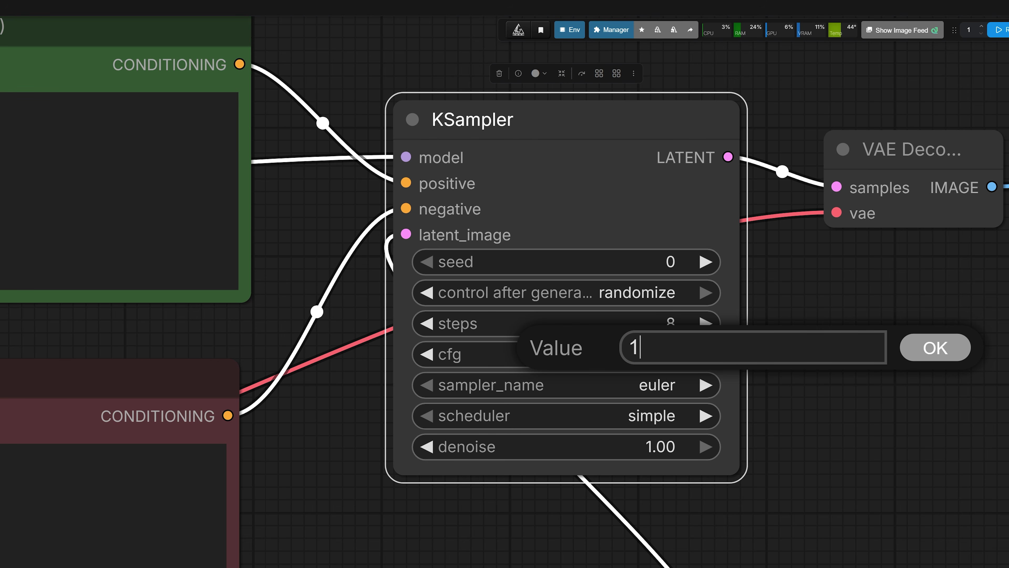
click(923, 347)
- Check the sampling speed and execution time of the generation in the console log
scroll(858, 345, down, 5)
scroll(858, 347, up, 5)
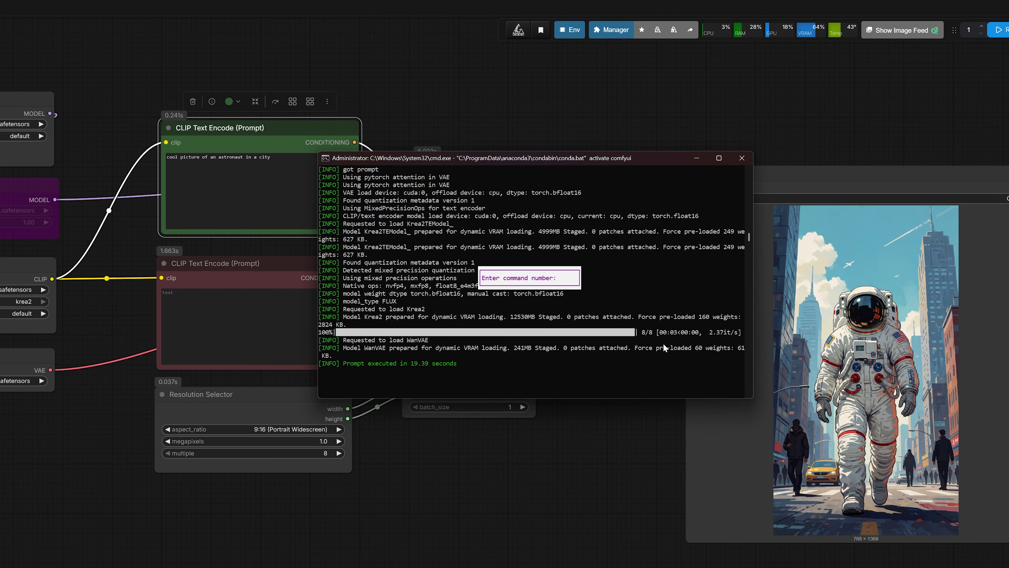
click(657, 339)
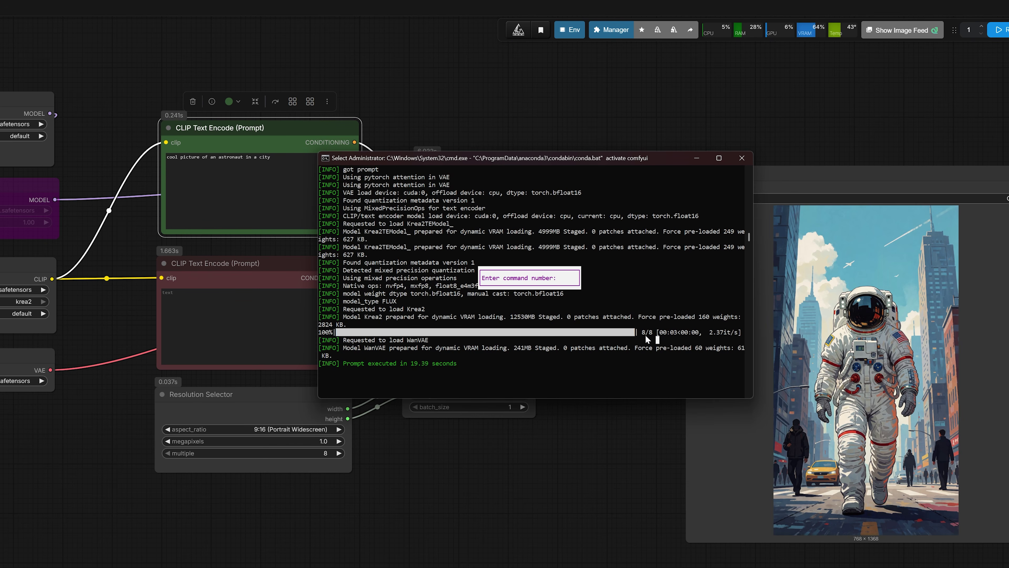
drag(642, 334, 705, 337)
- Review the positive prompt "cool picture of an astronaut in a city" along with the KSampler settings and generated image
drag(439, 256, 661, 256)
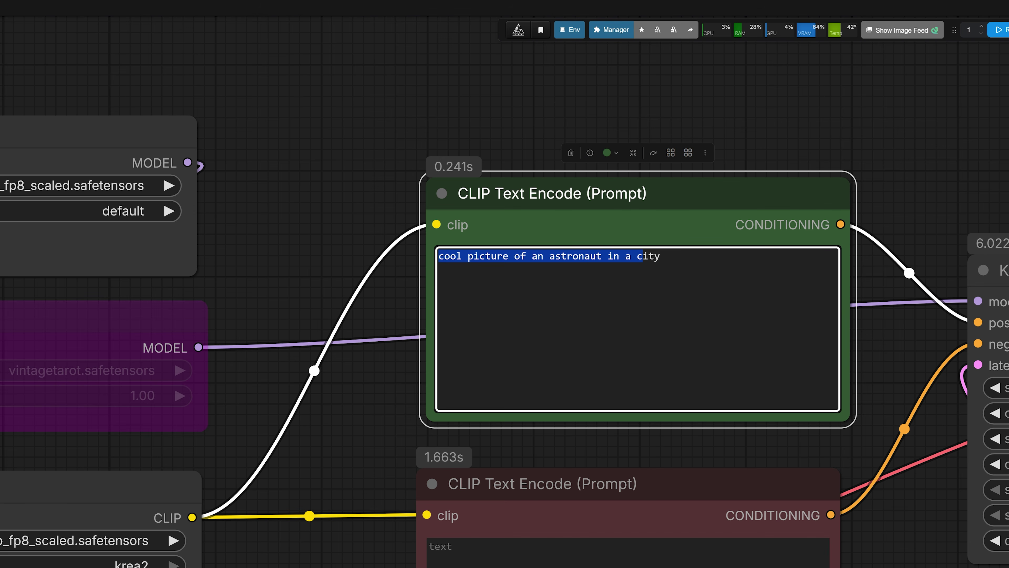
click(661, 255)
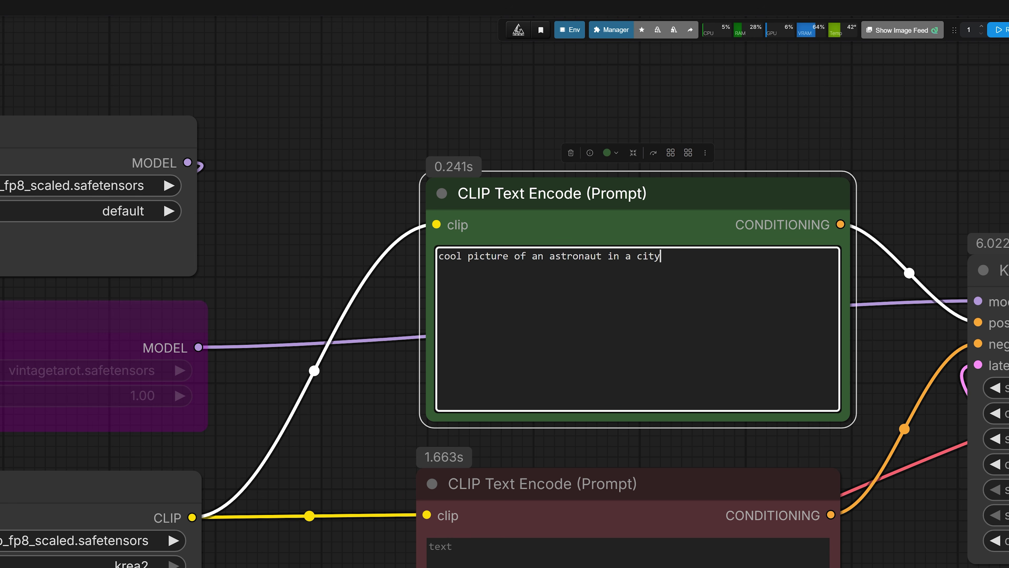
scroll(665, 256, down, 5)
drag(1005, 235, 491, 187)
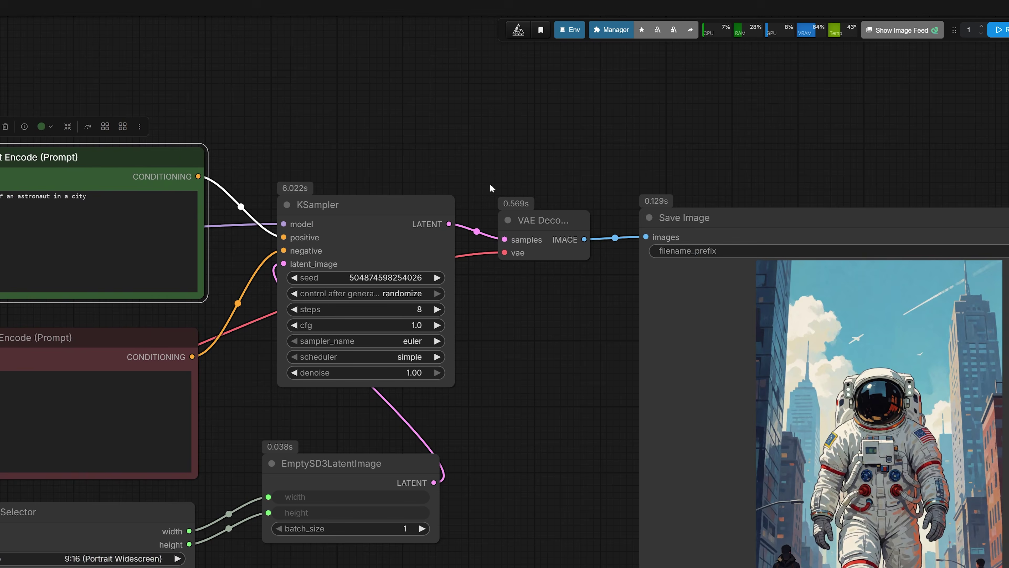
- Examine the generated astronaut image in the Save Image node alongside the KSampler and latent image nodes
scroll(493, 187, down, 3)
scroll(734, 257, up, 3)
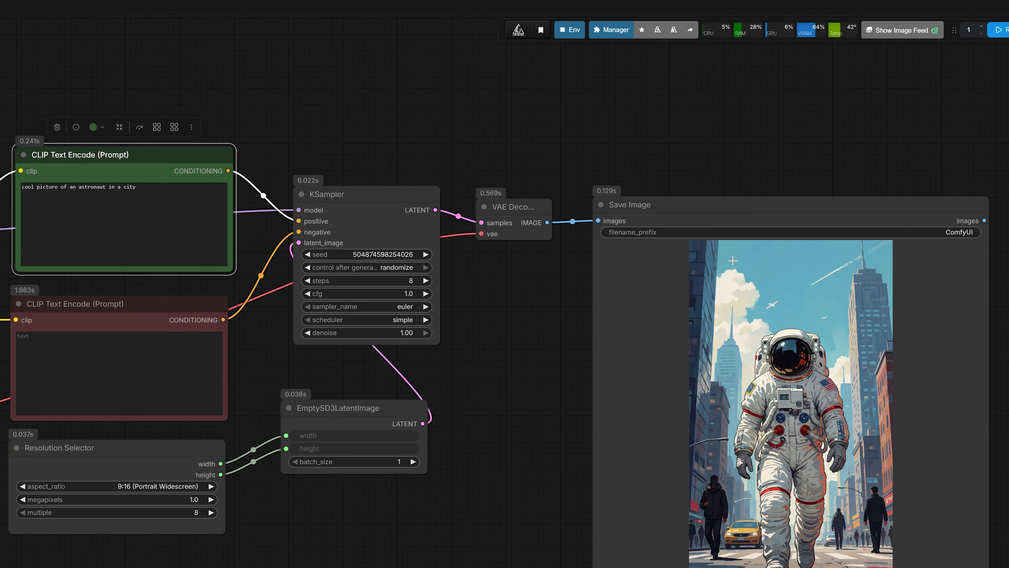
drag(559, 345, 802, 330)
click(289, 143)
drag(718, 374, 377, 274)
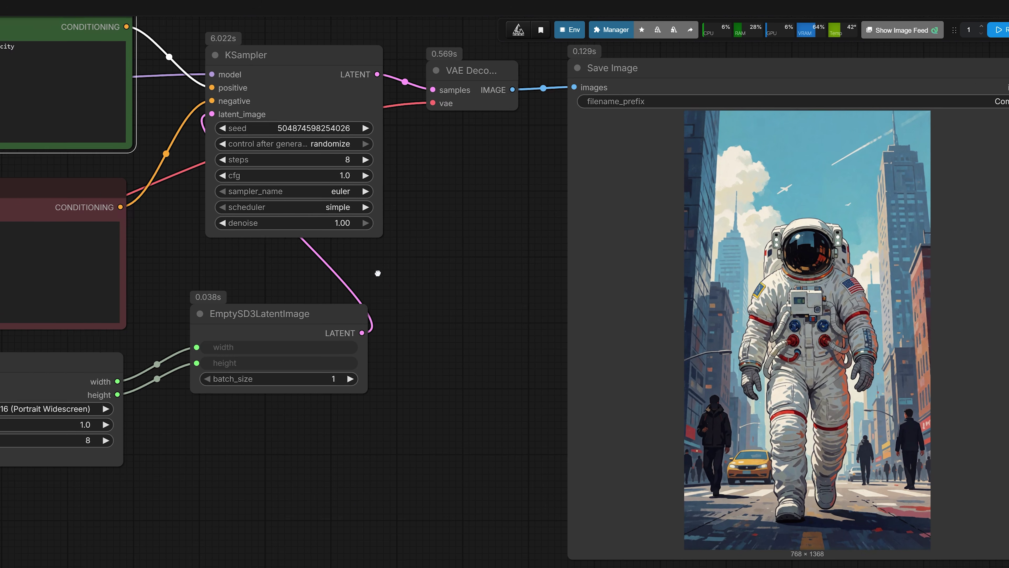
scroll(717, 317, up, 3)
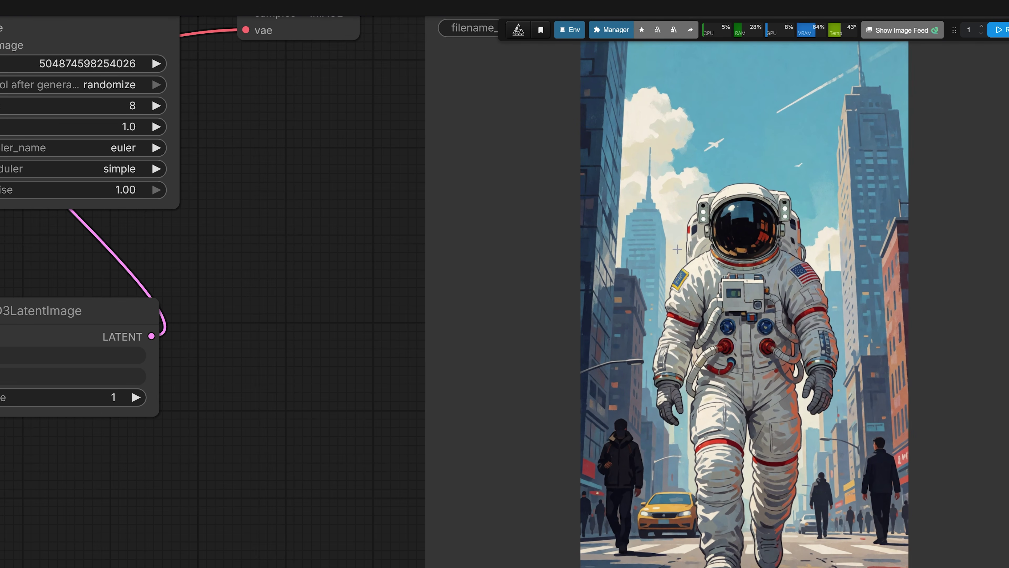
scroll(677, 249, down, 3)
drag(424, 251, 434, 278)
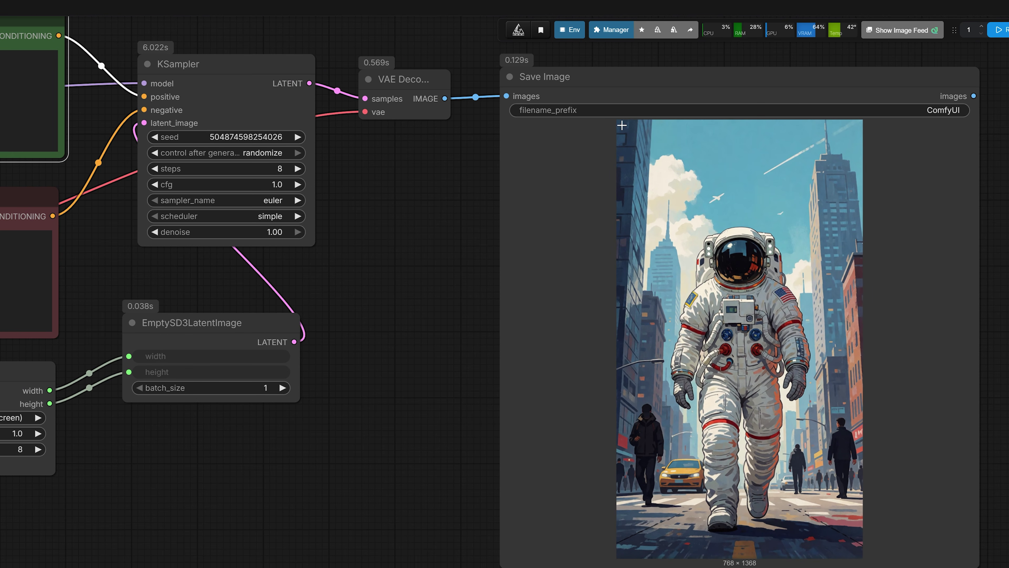
- Duplicate the Save Image node and reposition the copy
click(601, 94)
key(ctrl+c)
key(ctrl+v)
drag(713, 96, 464, 214)
- Review the positive prompt "cool picture of an astronaut in a city", highlighting its opening words and the word "cool"
drag(580, 83, 1008, 104)
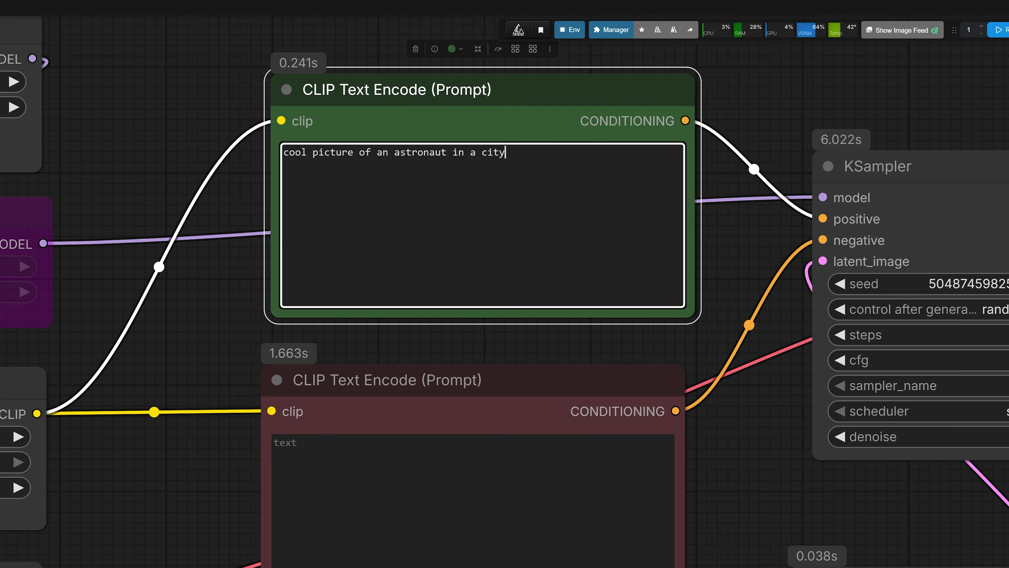
scroll(247, 159, up, 2)
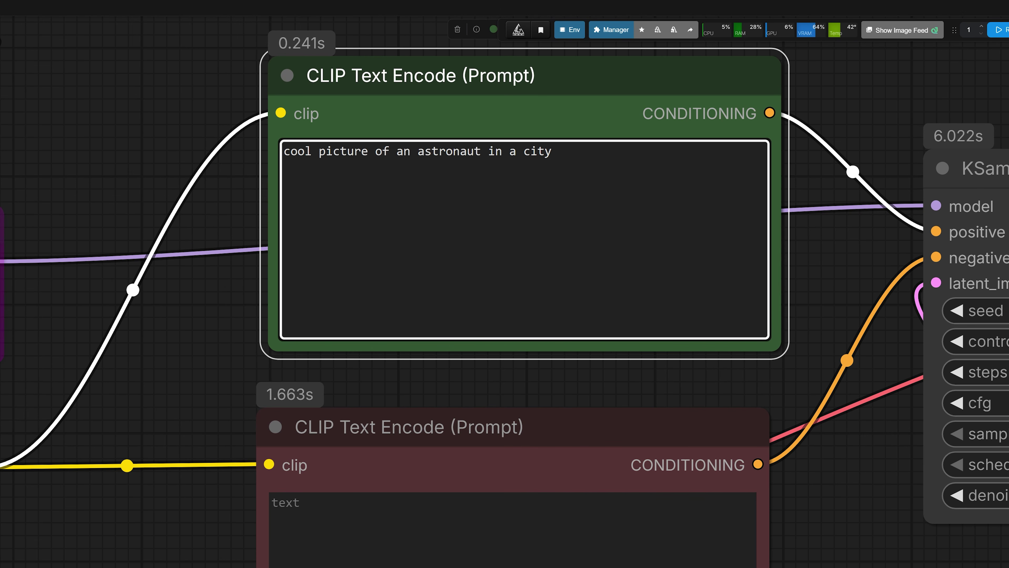
drag(284, 151, 424, 151)
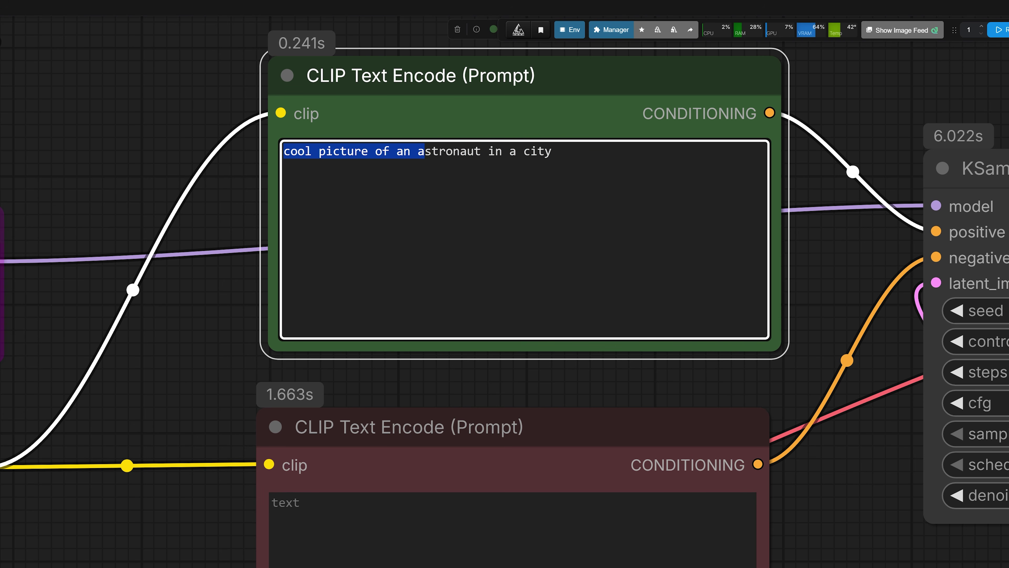
click(389, 152)
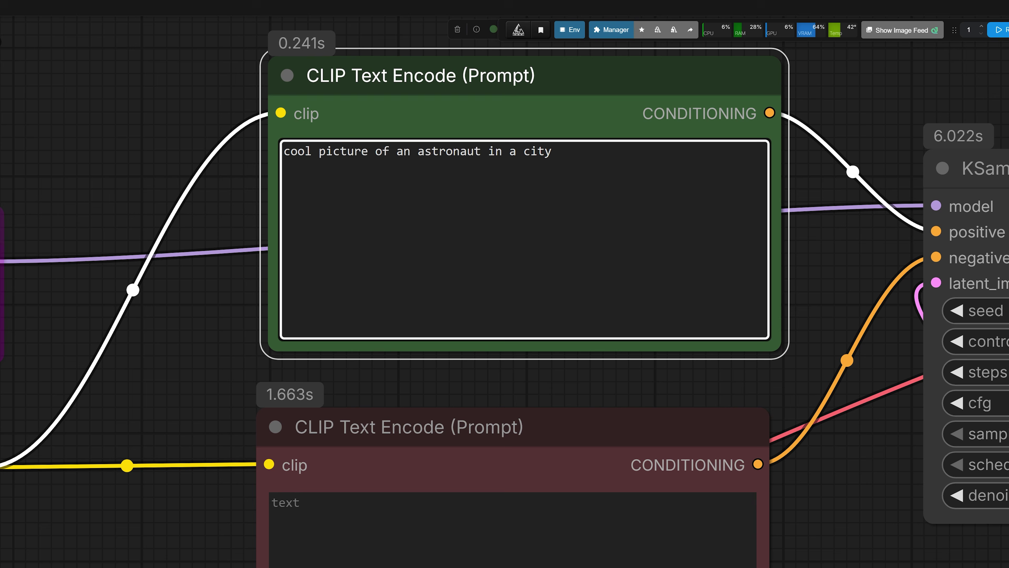
key(shift+Left)
key(shift+Left)
key(shift+Left)
key(shift+Left)
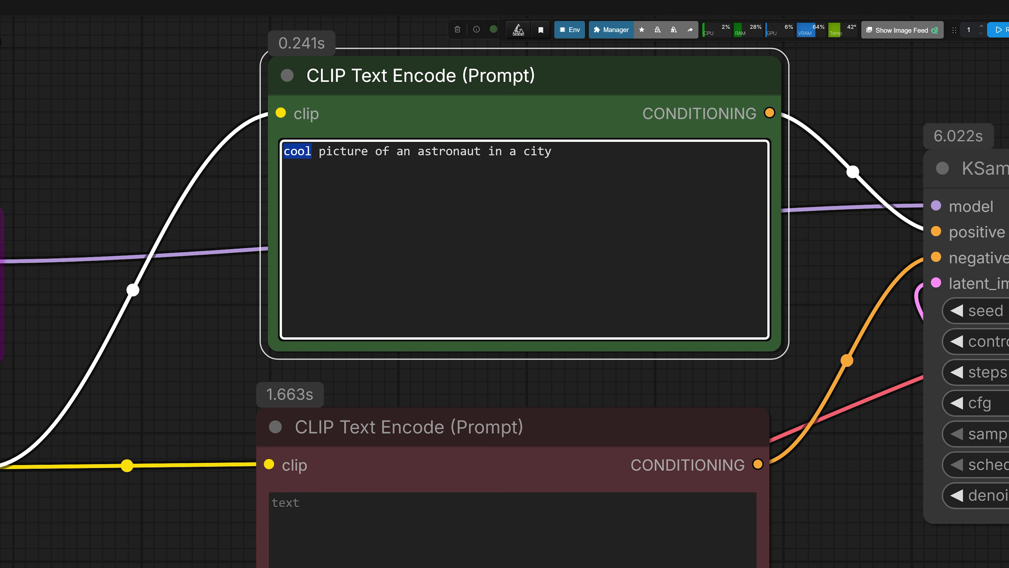
click(354, 151)
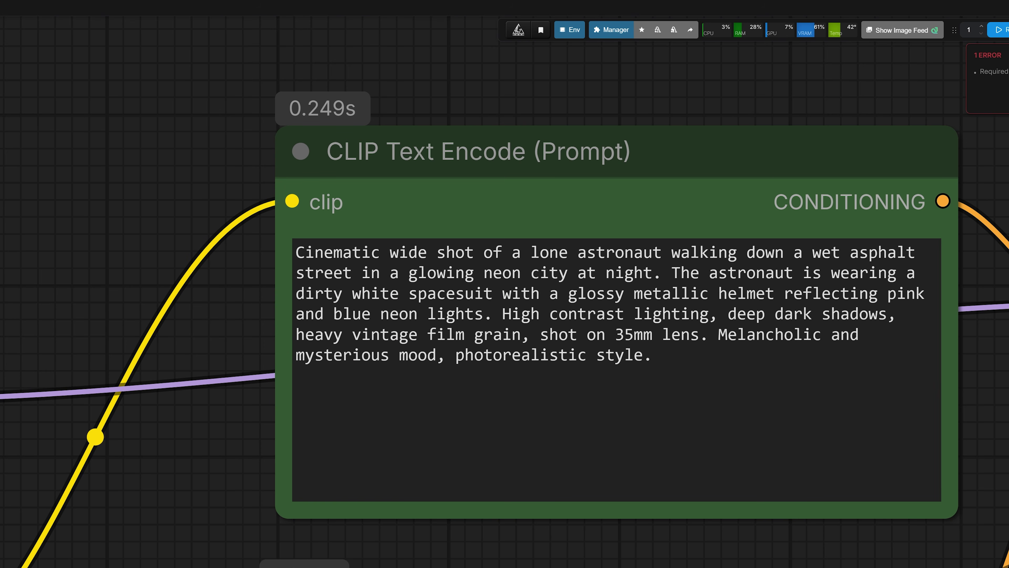
- Read through the detailed positive prompt about a cinematic wide shot of a lone astronaut, highlighting its key phrases
drag(294, 252, 916, 252)
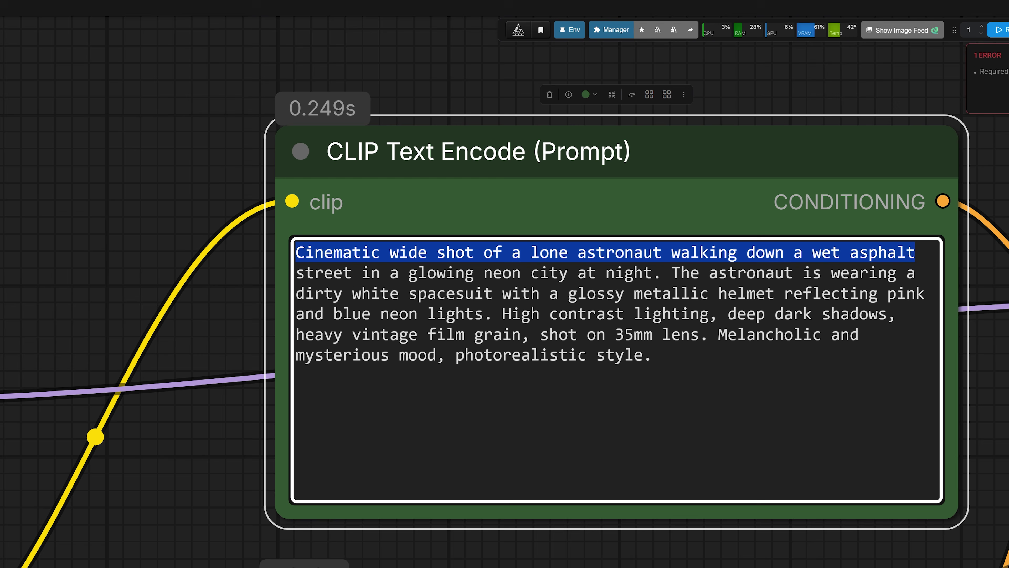
drag(520, 273, 512, 273)
click(380, 273)
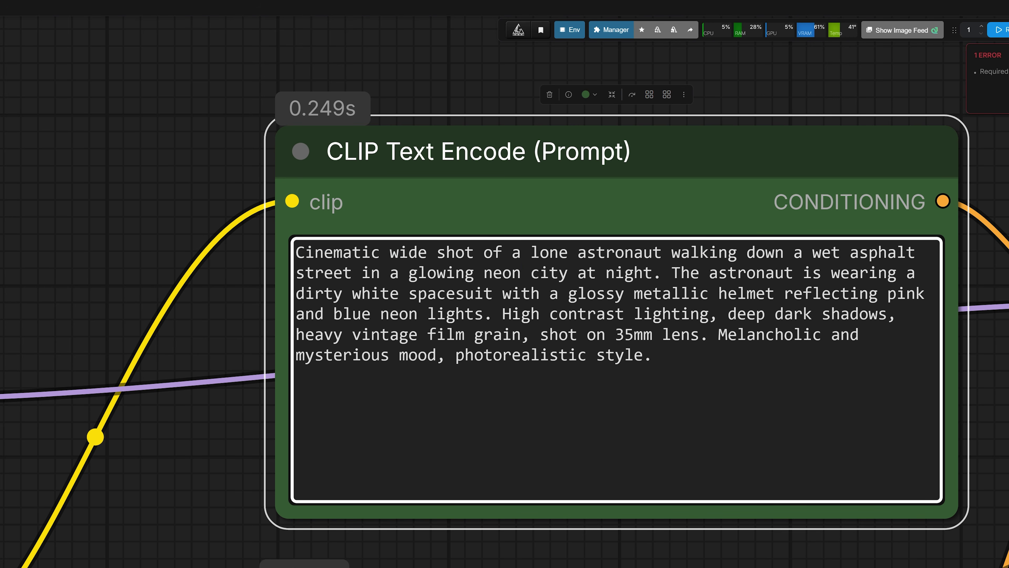
drag(295, 252, 464, 252)
scroll(233, 251, down, 2)
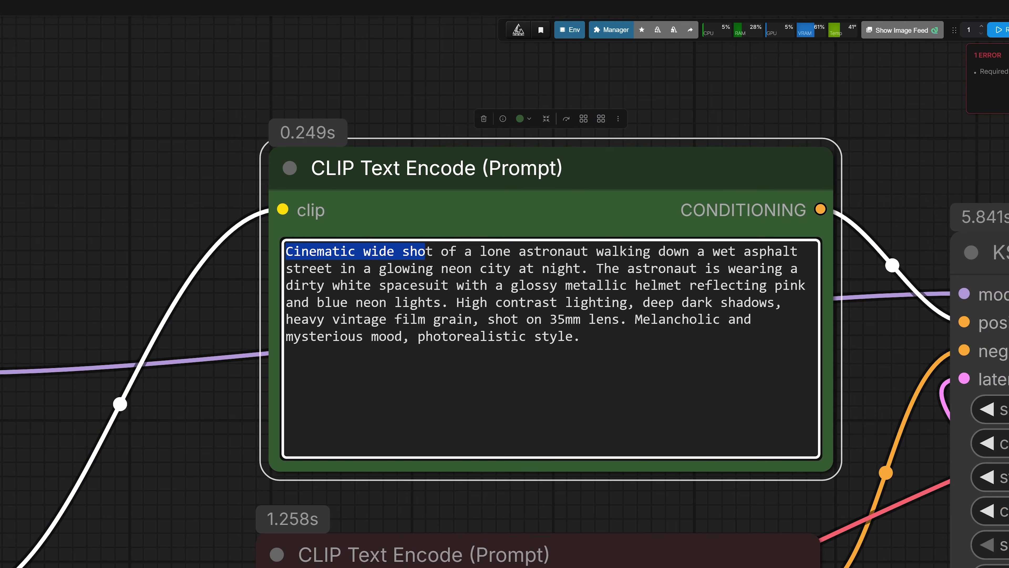
click(461, 301)
scroll(568, 286, down, 1)
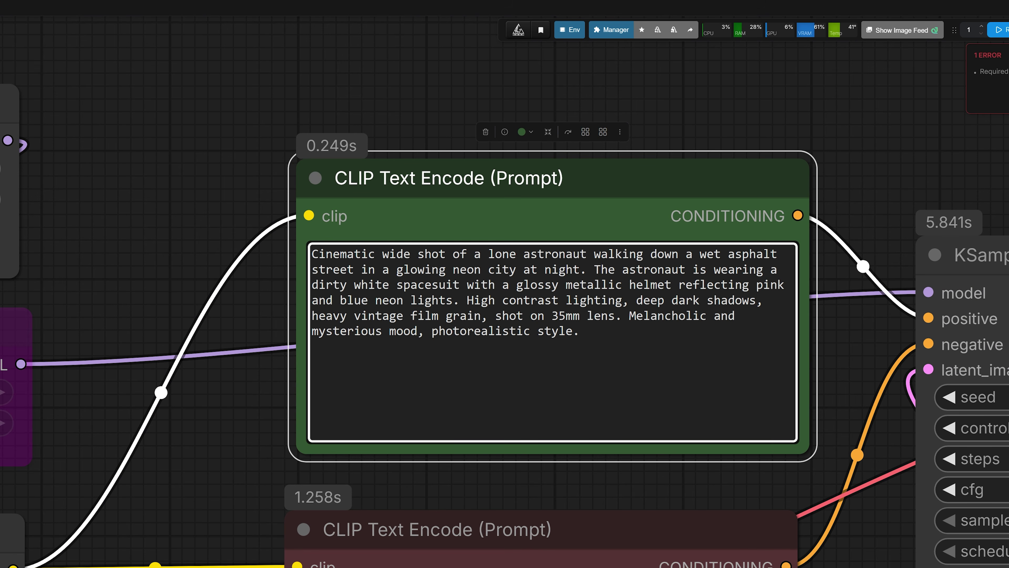
drag(579, 330, 312, 254)
click(236, 278)
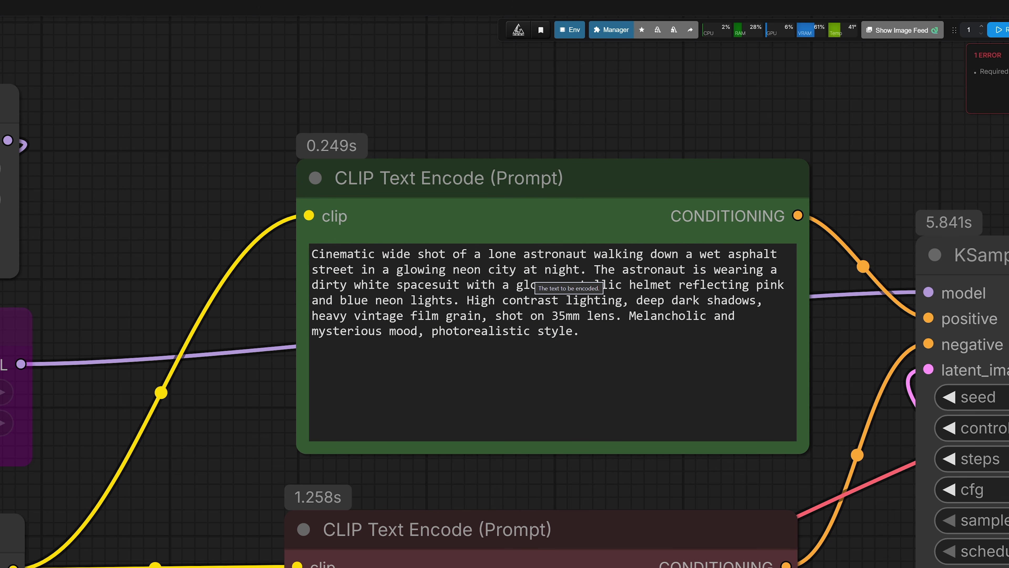
- Inspect the generated neon-city astronaut image closely, checking the helmet reflections, spacesuit details and street lighting
scroll(718, 228, down, 5)
drag(847, 193, 184, 99)
scroll(579, 397, up, 4)
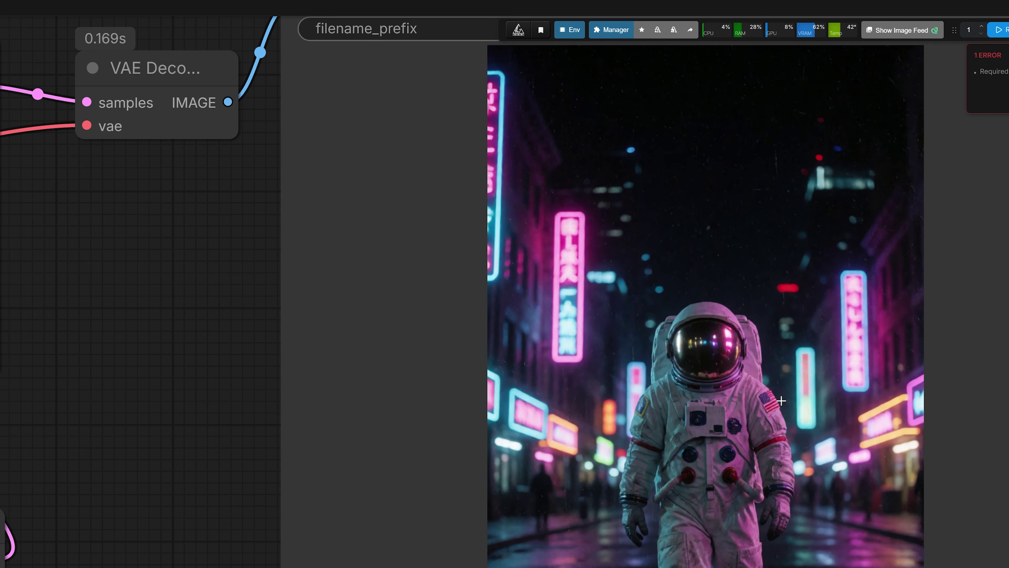
scroll(777, 396, down, 1)
scroll(288, 358, down, 2)
drag(240, 329, 218, 265)
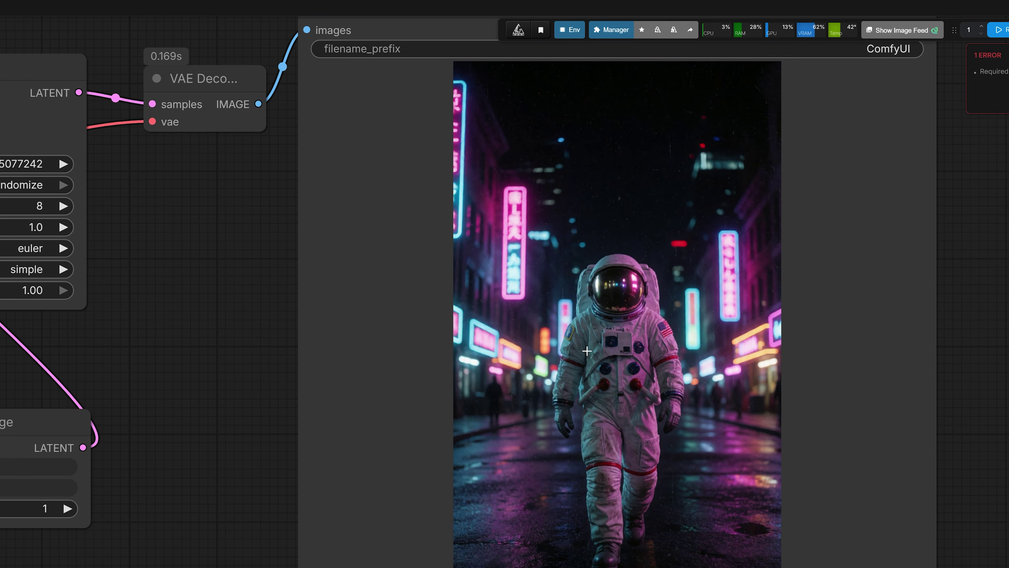
scroll(589, 297, up, 5)
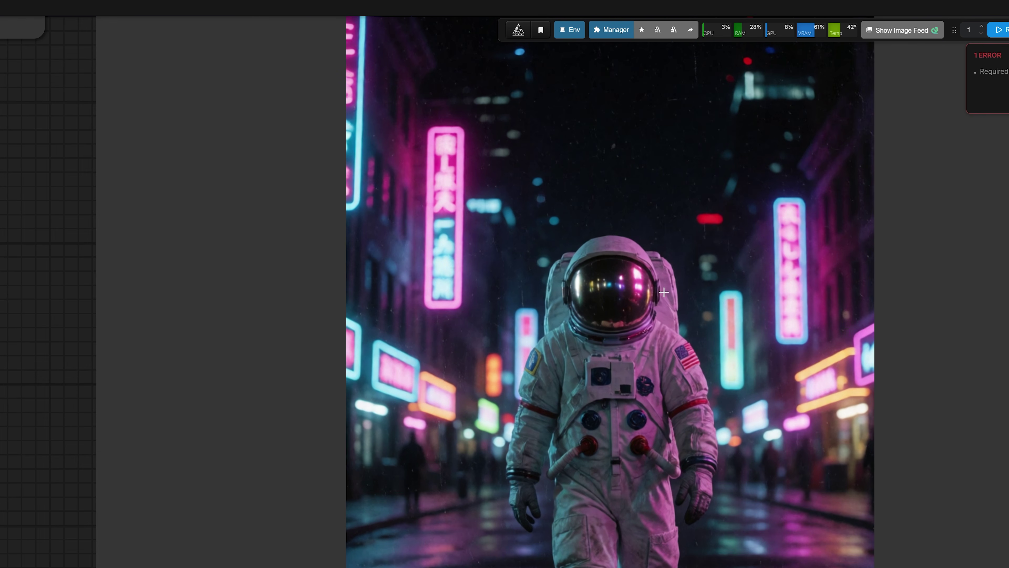
scroll(554, 271, up, 4)
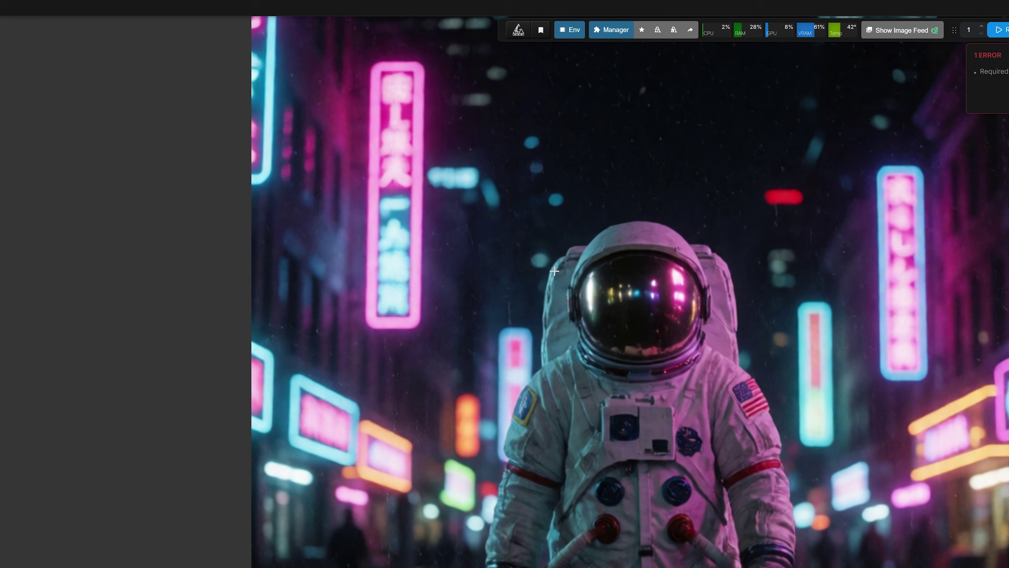
scroll(589, 280, down, 9)
drag(188, 267, 206, 234)
scroll(543, 261, up, 1)
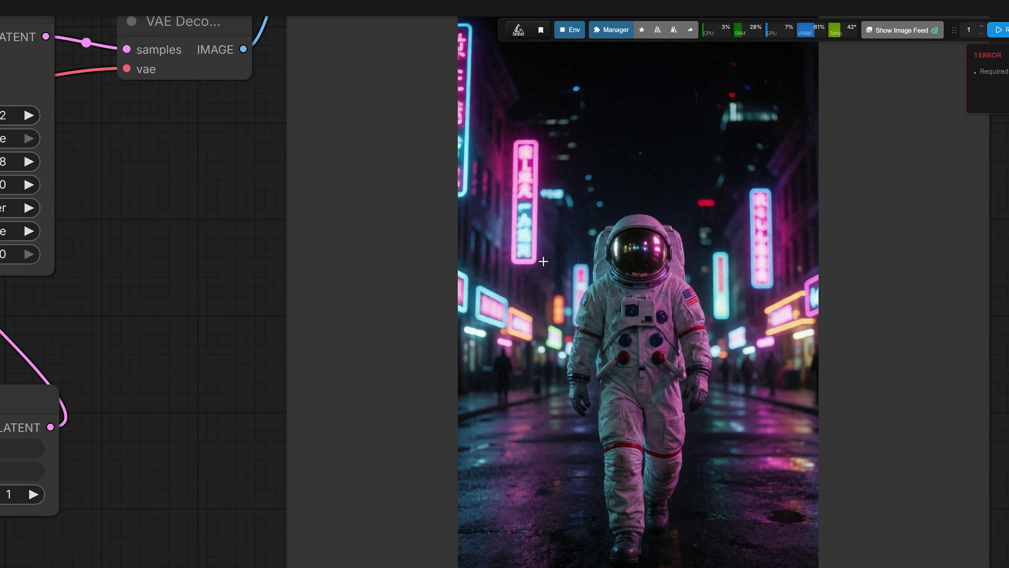
scroll(543, 262, up, 3)
scroll(683, 265, up, 1)
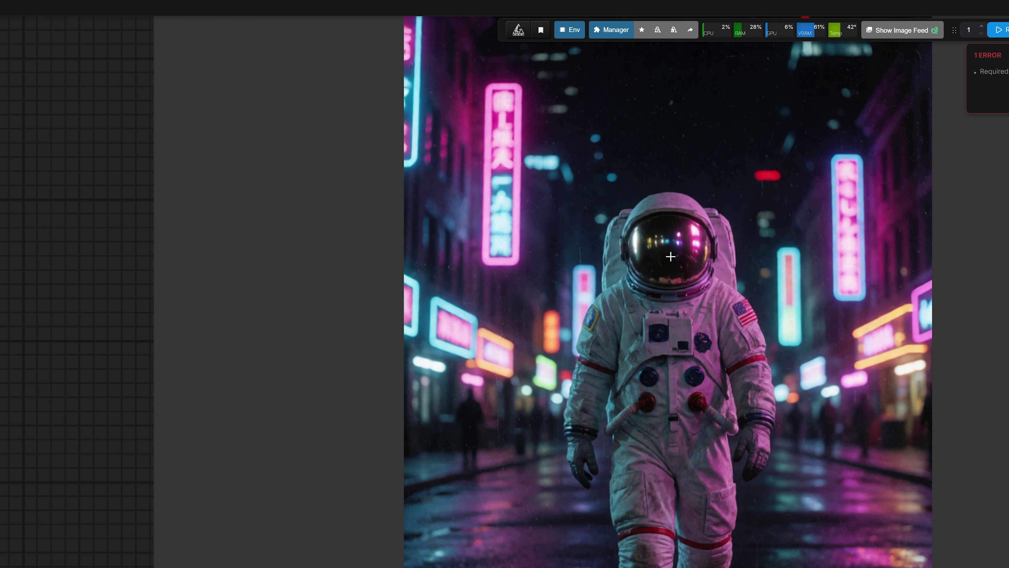
scroll(650, 255, down, 3)
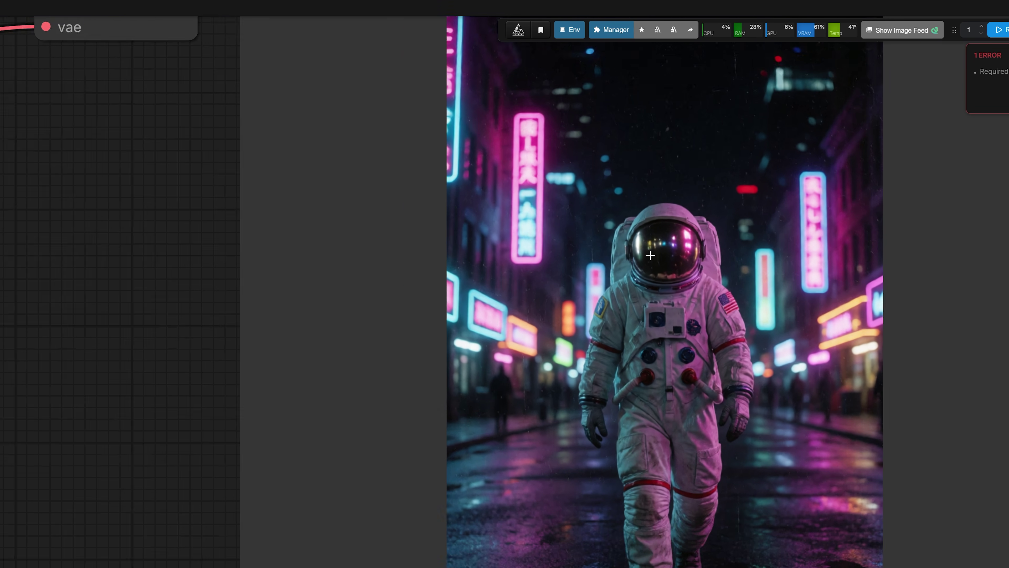
scroll(656, 255, up, 3)
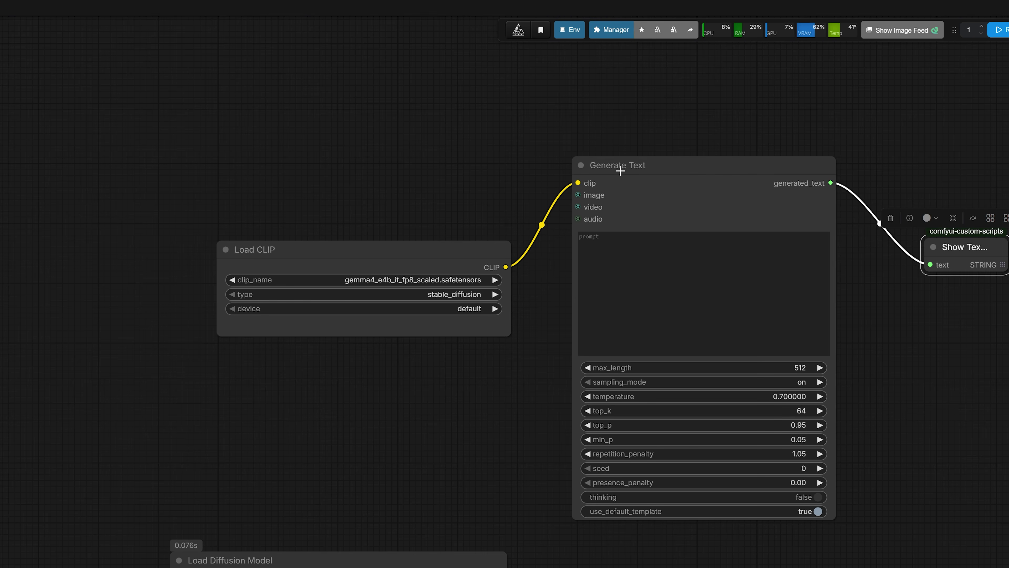
- Move the Load CLIP node with gemma4_e4b_it_fp8_scaled.safetensors up so it lines up with the Generate Text node
click(620, 168)
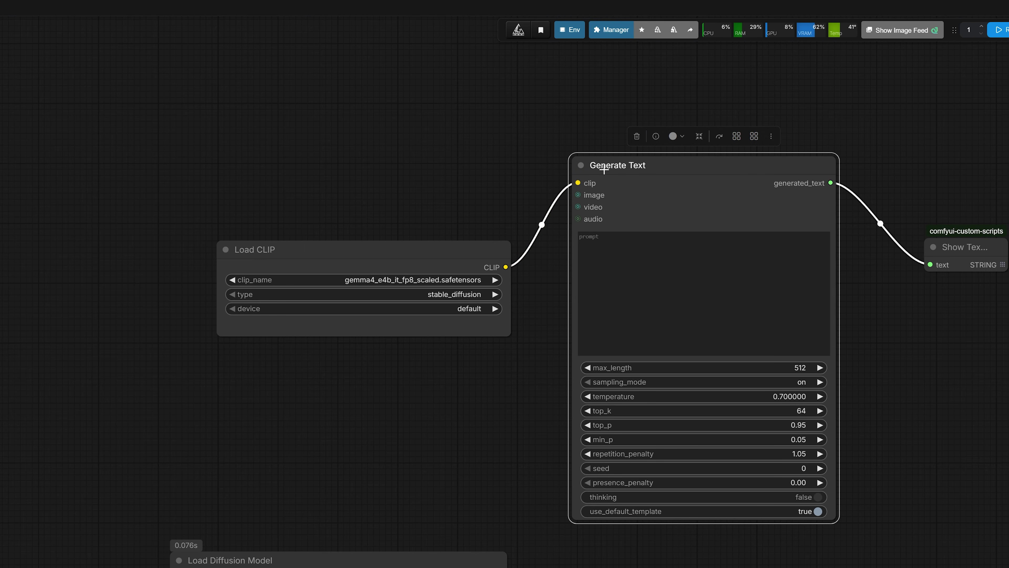
click(302, 247)
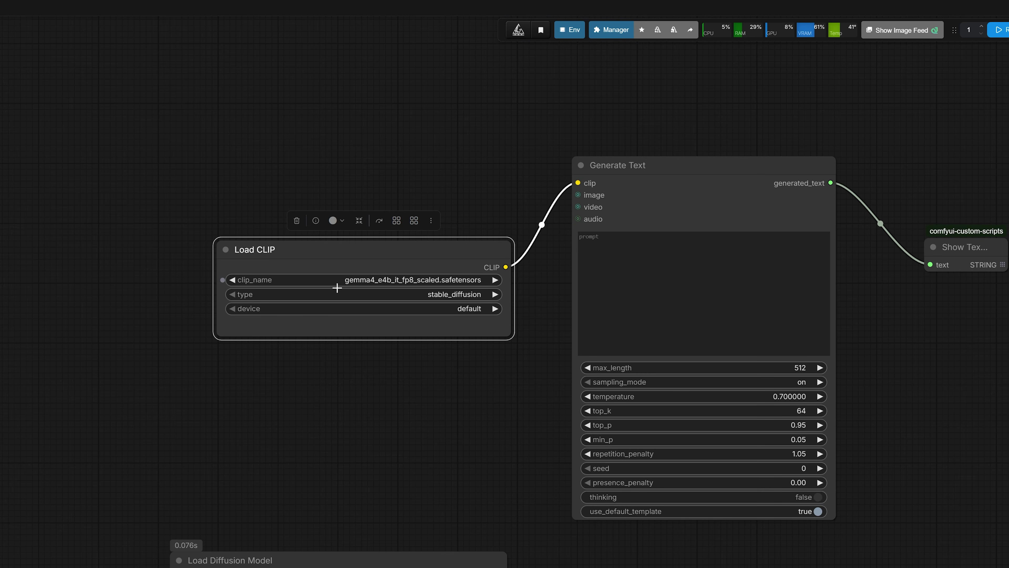
scroll(338, 287, up, 2)
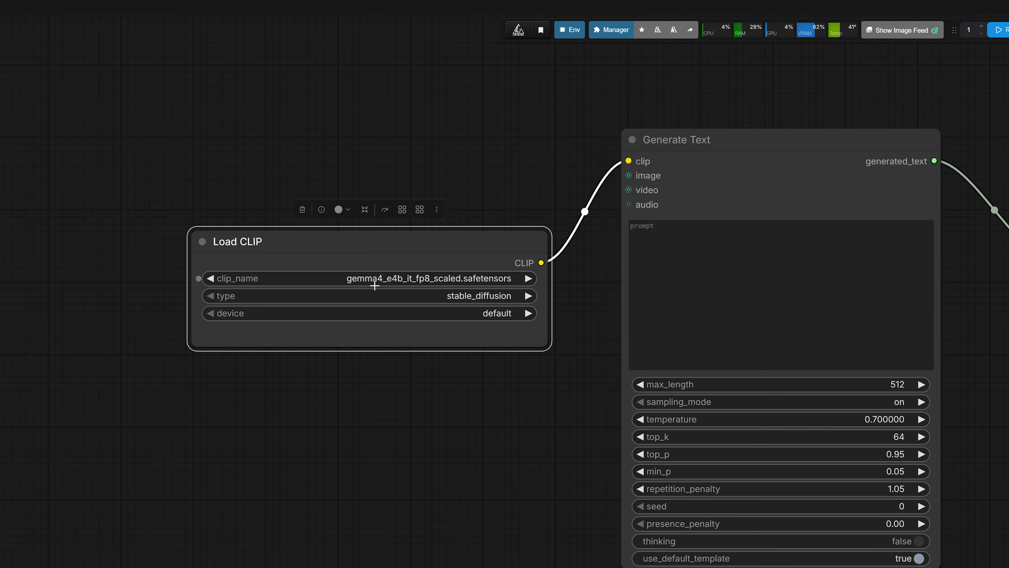
scroll(374, 286, down, 4)
drag(413, 371, 537, 353)
drag(512, 239, 544, 171)
scroll(549, 211, up, 2)
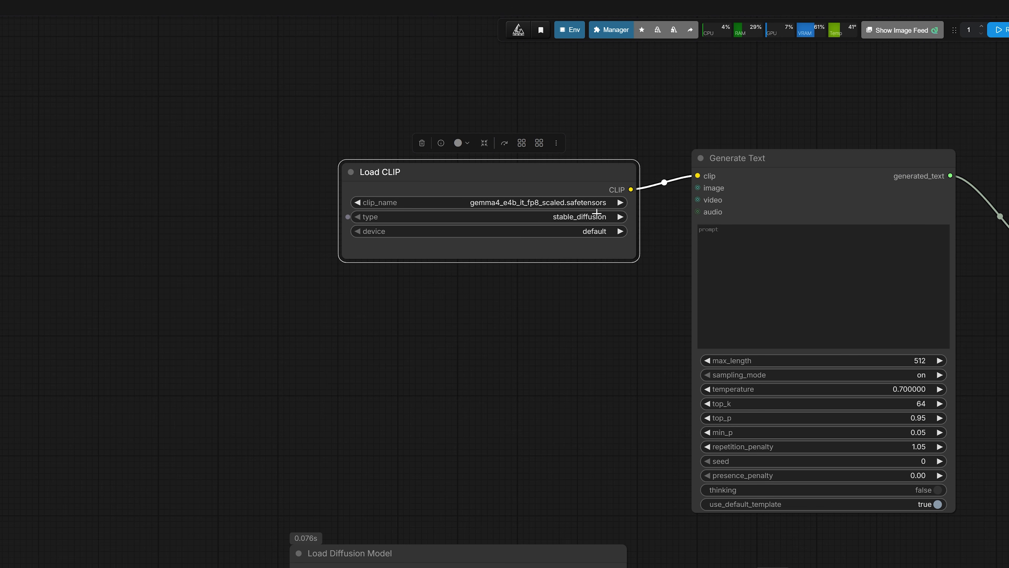
- Select the entire prompt-engineer instruction text in the Note node, including its User's Input placeholder line
drag(652, 342, 420, 336)
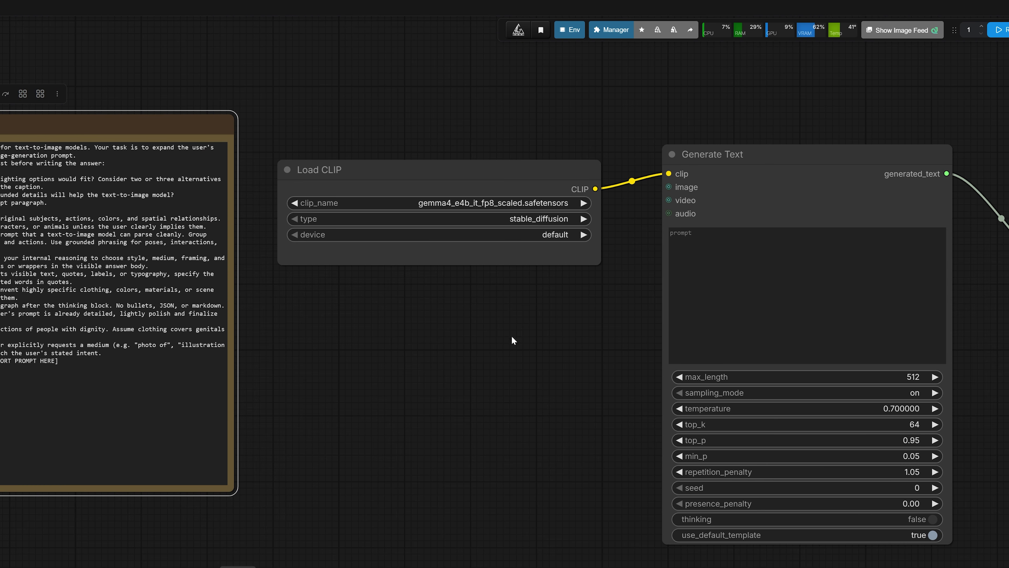
drag(370, 356, 606, 363)
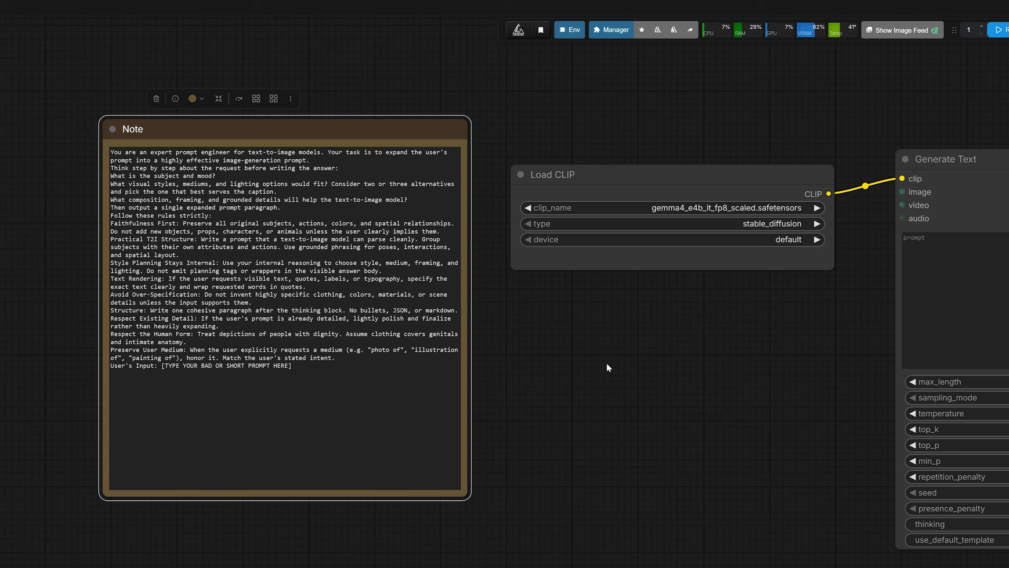
drag(277, 366, 273, 366)
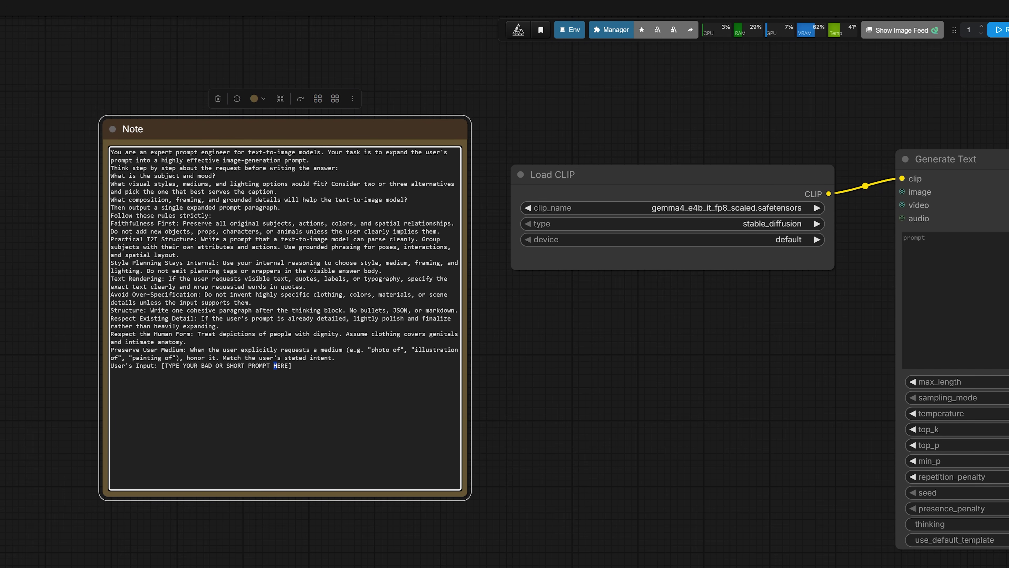
key(ctrl+a)
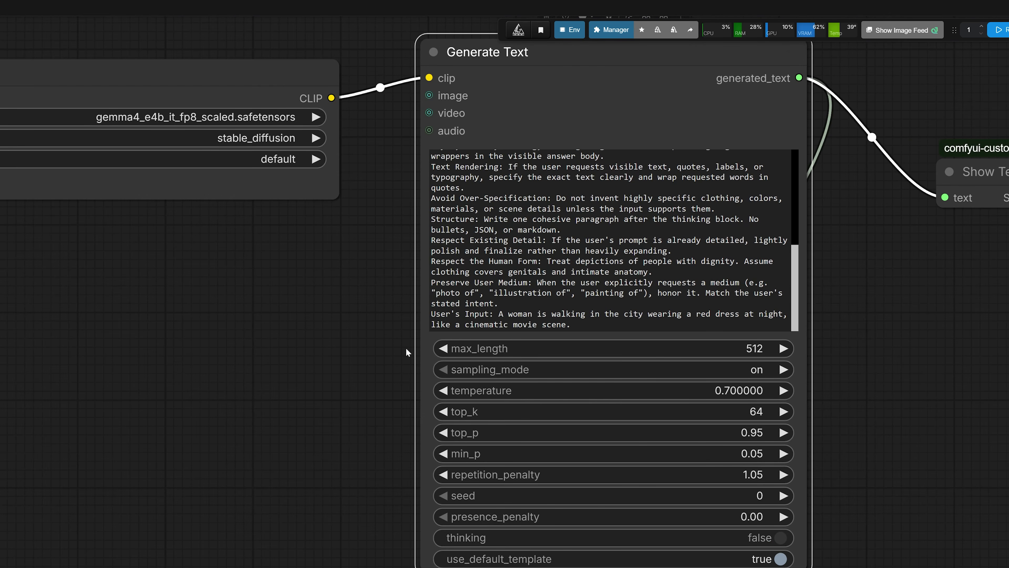
- Review the User's Input line about a woman walking in the city in a red dress within the Generate Text prompt
scroll(405, 347, up, 2)
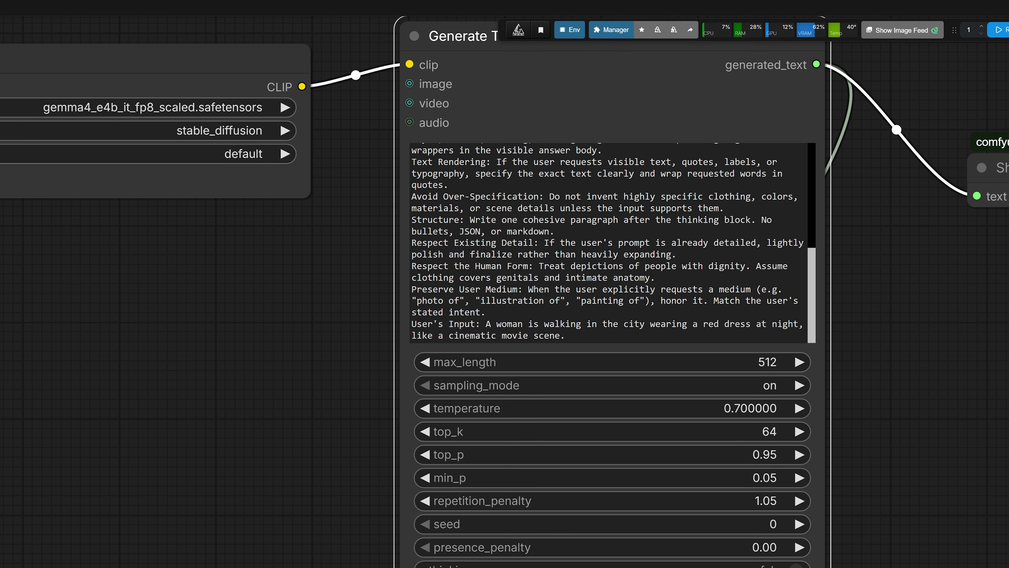
drag(485, 324, 565, 336)
key(ctrl+c)
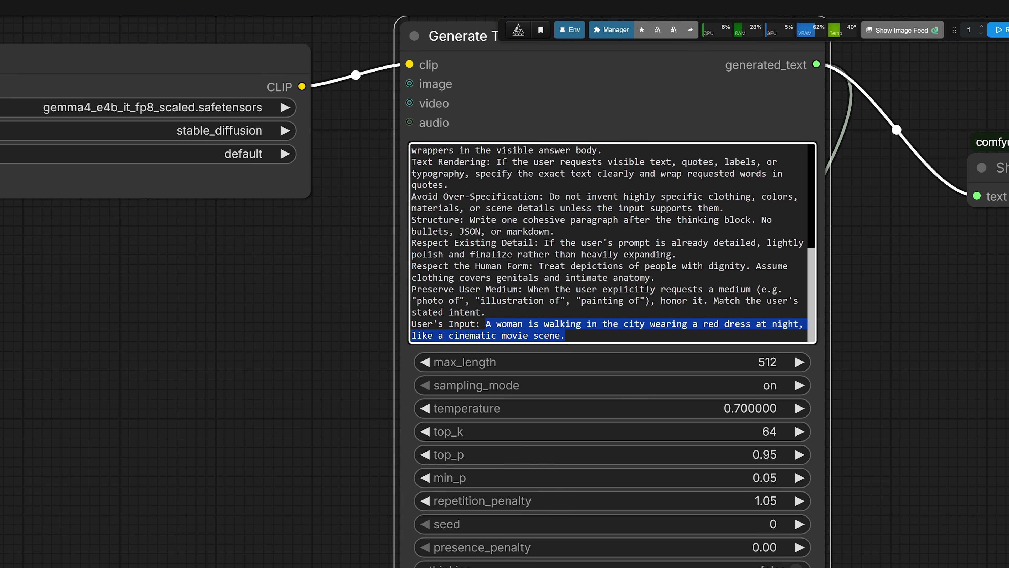
click(405, 335)
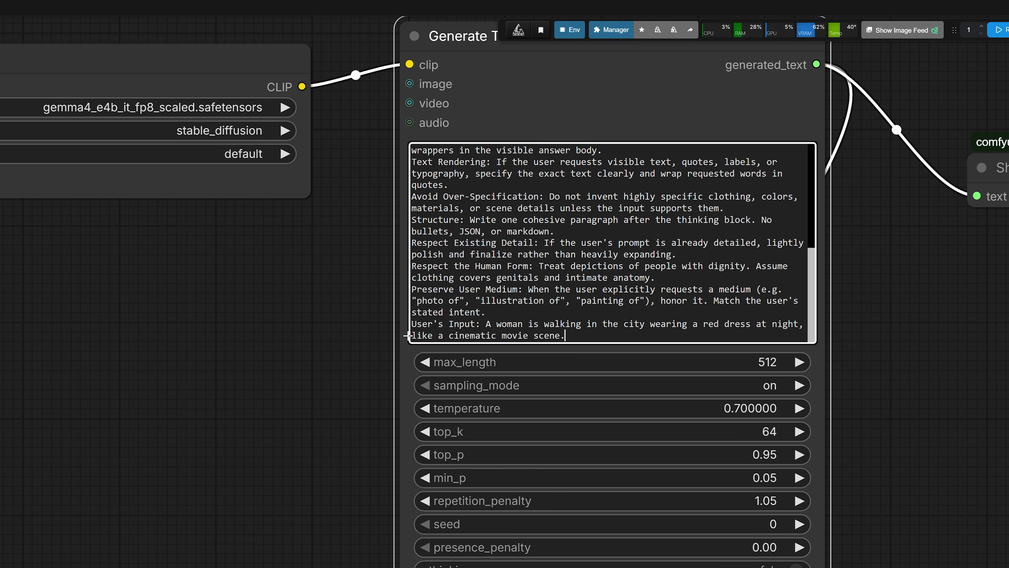
drag(412, 335, 512, 324)
click(486, 335)
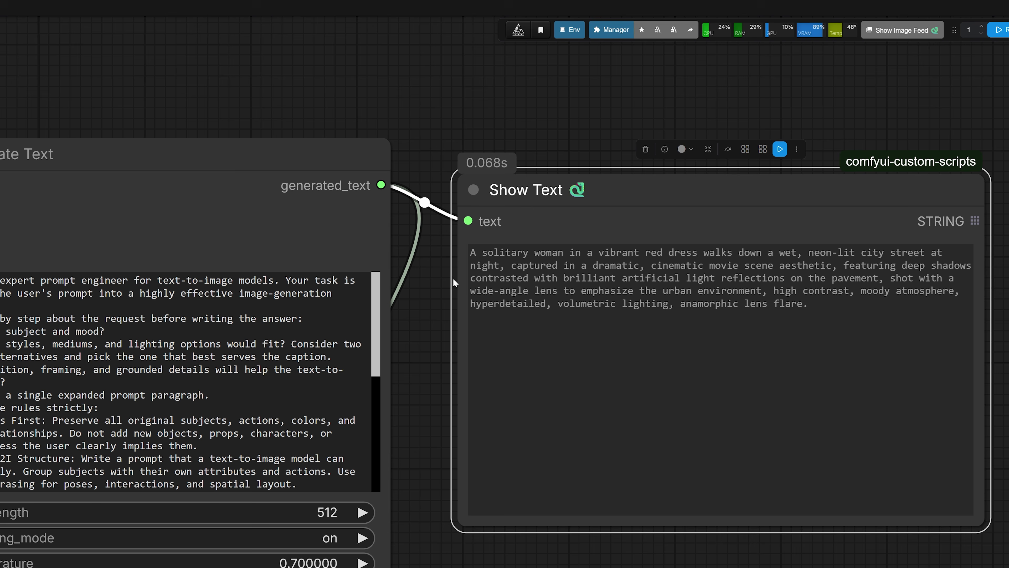
- Review the expanded prompt about a solitary woman in a vibrant red dress in the Show Text node
drag(421, 286, 380, 293)
click(430, 259)
drag(429, 259, 766, 309)
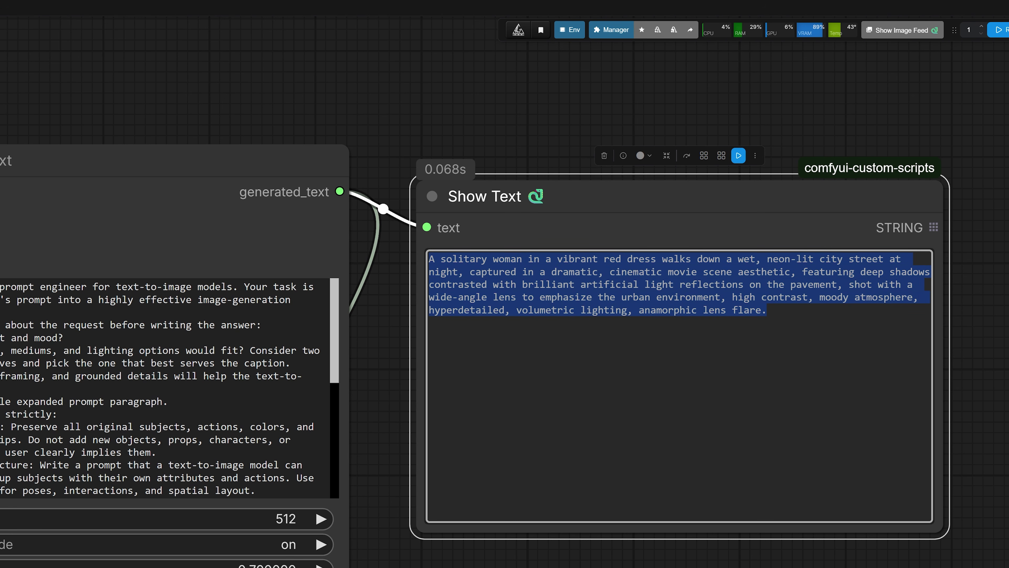
click(767, 310)
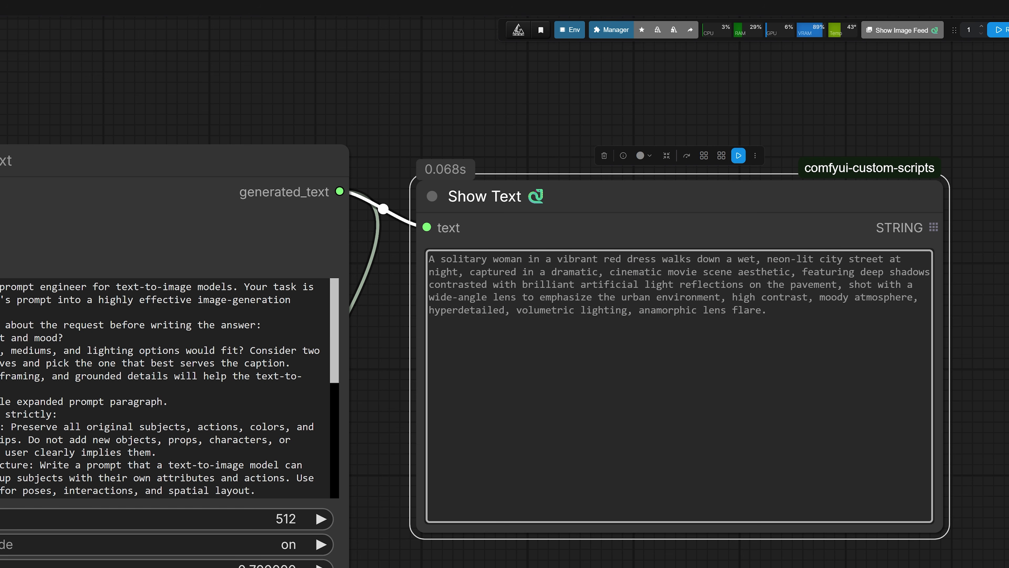
scroll(392, 293, down, 1)
drag(390, 293, 342, 302)
scroll(444, 287, up, 1)
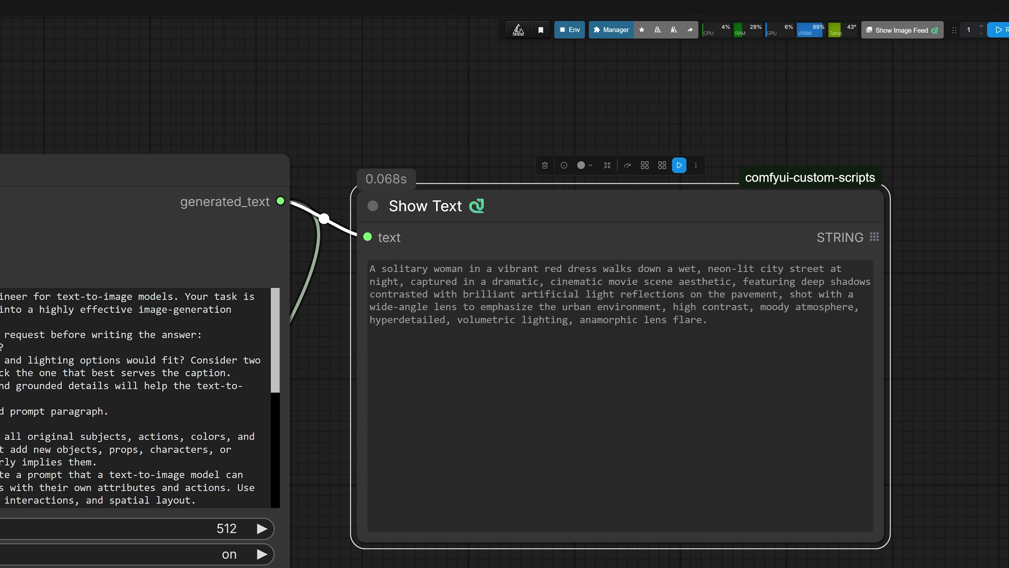
scroll(319, 300, down, 1)
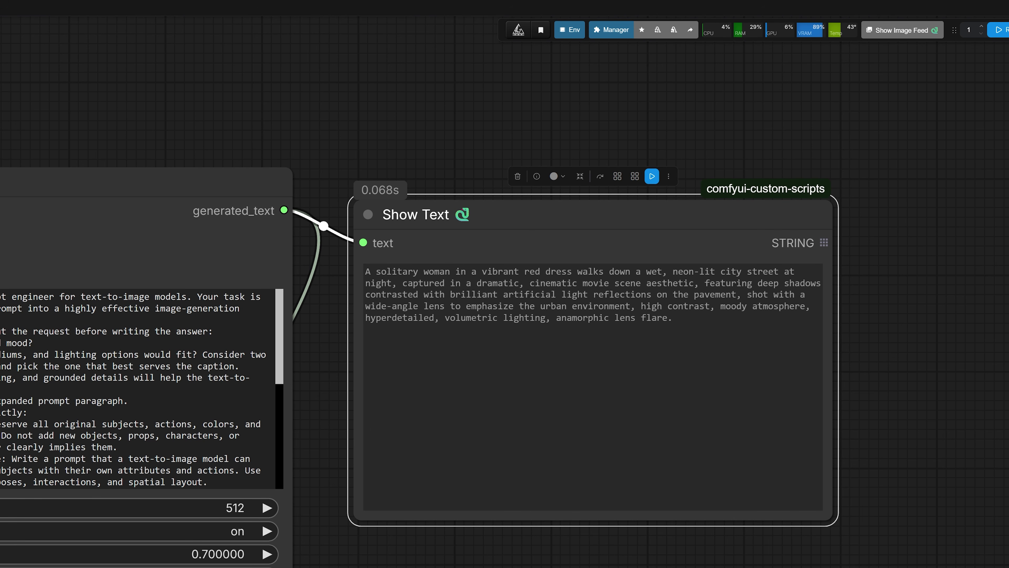
drag(365, 272, 692, 274)
click(693, 274)
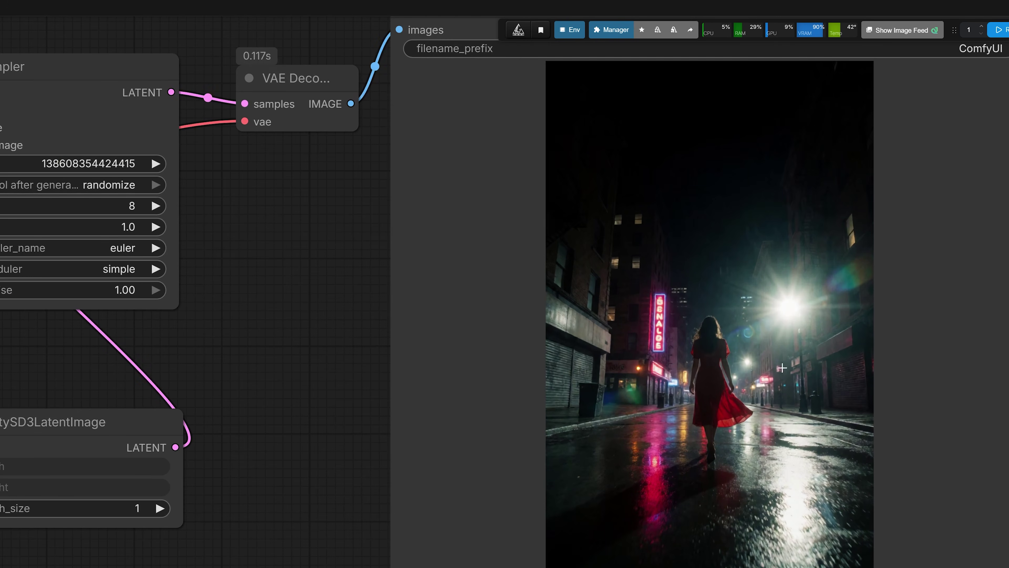
- Inspect the generated night-street image of the woman in the red dress, checking the lighting and wet-pavement reflections
scroll(722, 309, up, 2)
scroll(708, 277, down, 2)
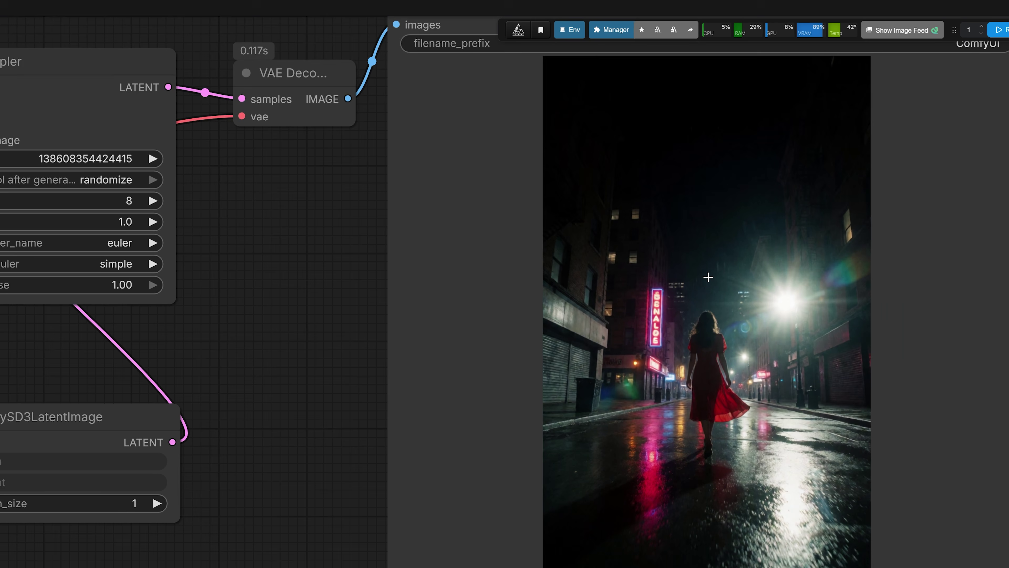
scroll(695, 278, down, 2)
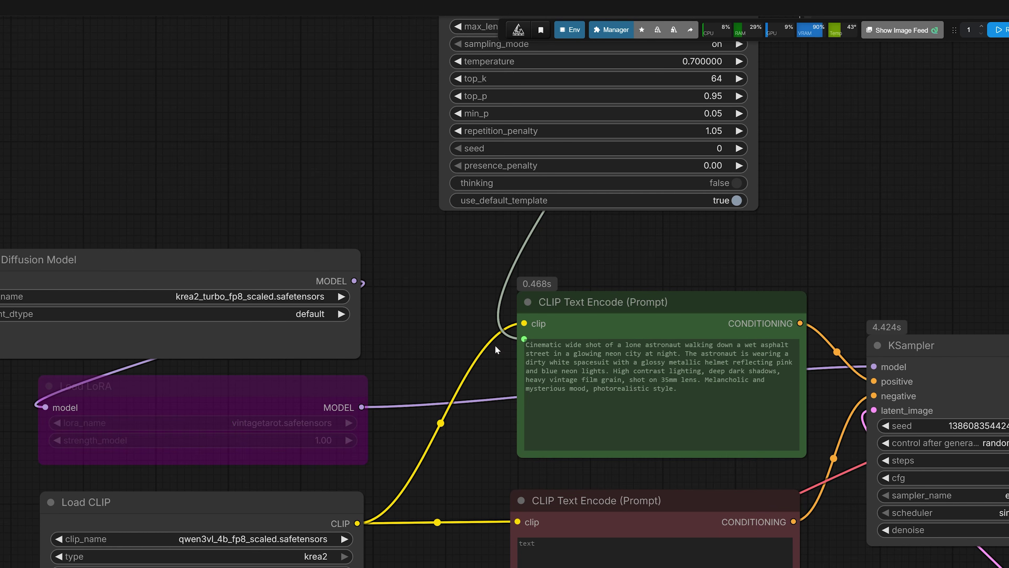
- Disconnect the generated-text link from the text input of the green CLIP Text Encode node
scroll(524, 345, up, 3)
right_click(524, 333)
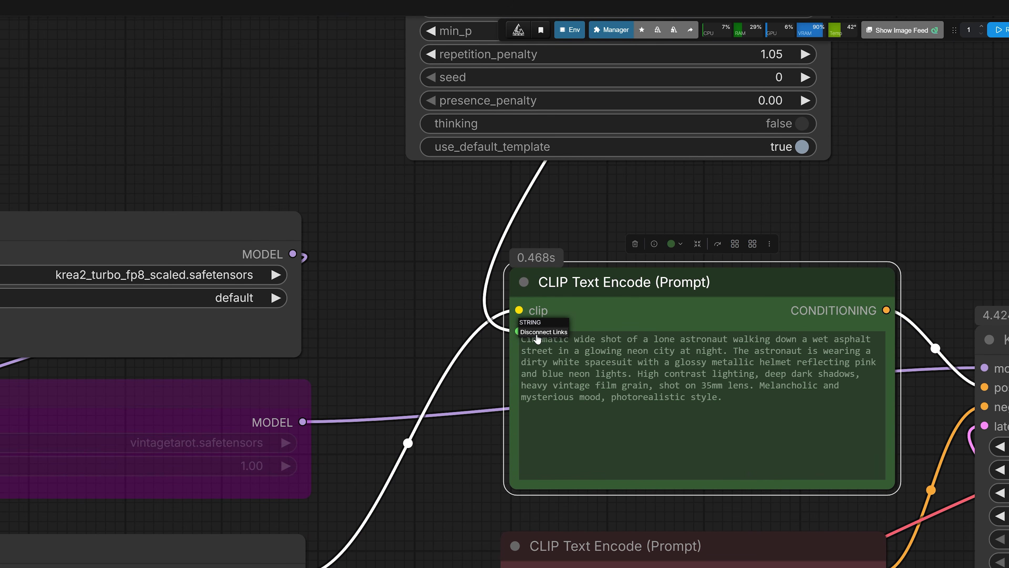
click(536, 338)
- Replace the green CLIP Text Encode prompt with "A woman is walking in the city wearing a red dress at night, like a cinematic movie scene."
key(ctrl+a)
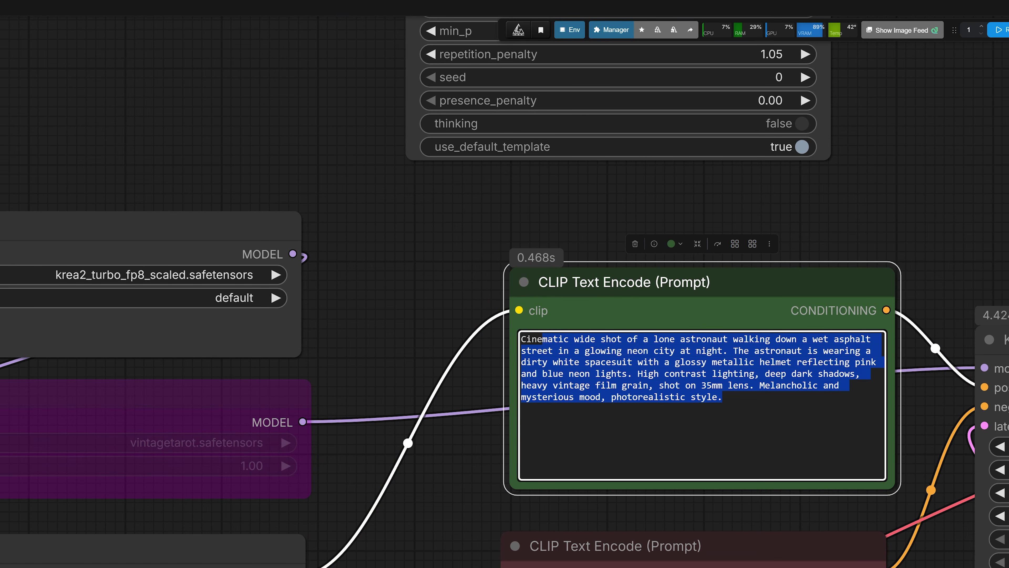
click(575, 362)
key(ctrl+a)
key(ctrl+v)
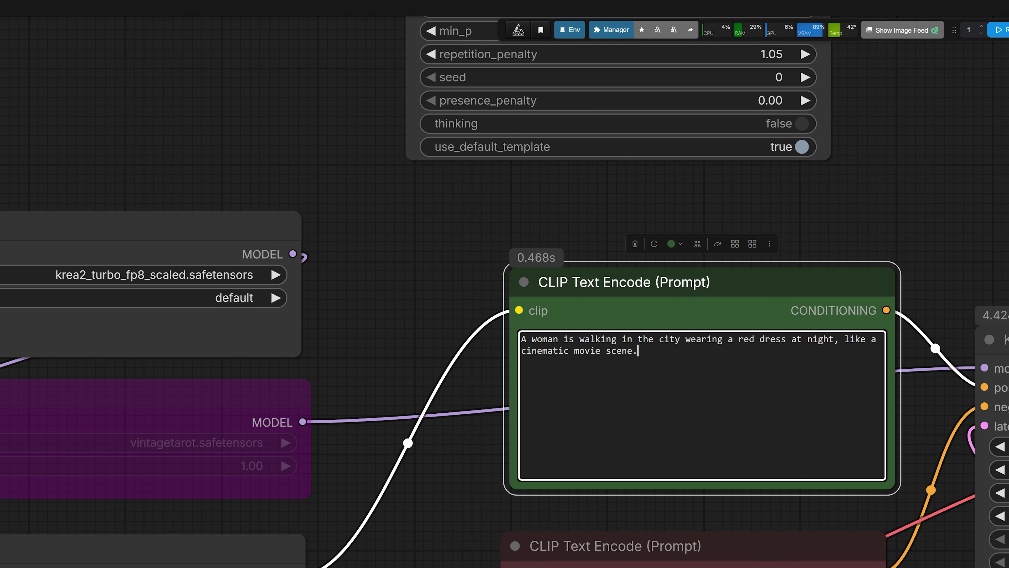
drag(638, 350, 505, 324)
- Copy the entire expanded prompt about the solitary woman from the Show Text node
drag(970, 212, 607, 493)
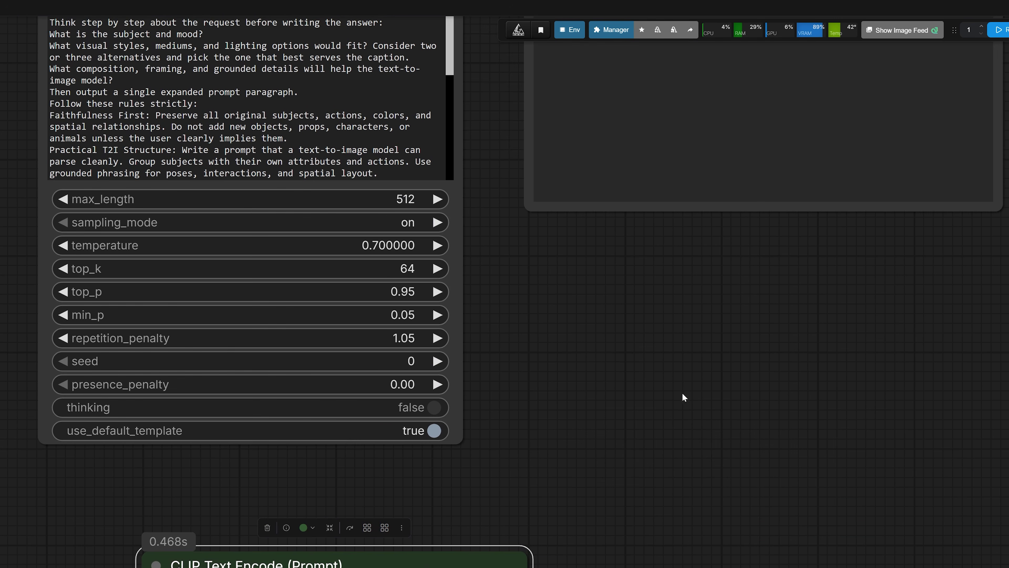
scroll(715, 325, down, 1)
drag(732, 324, 662, 466)
click(556, 134)
key(ctrl+a)
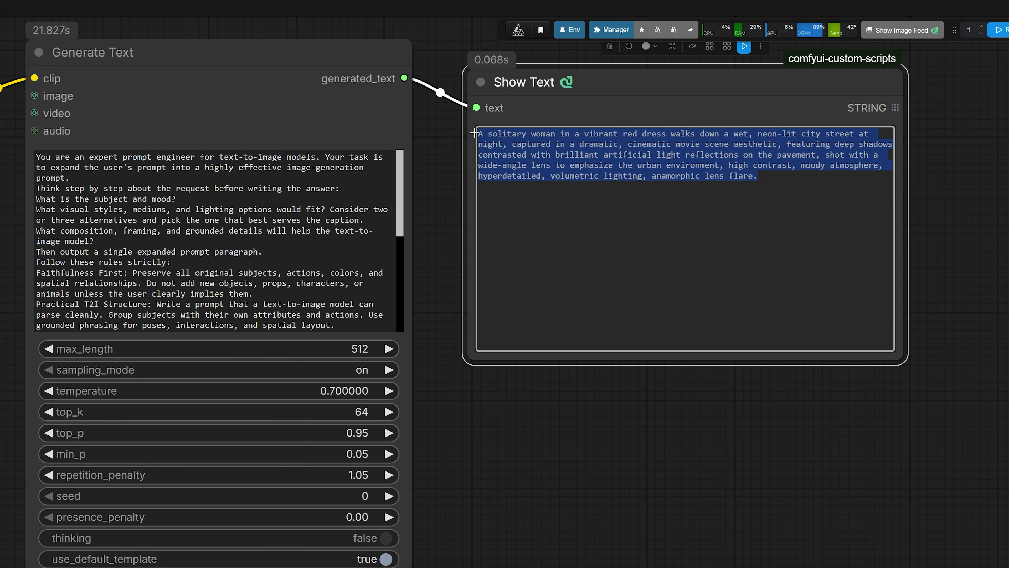
- Replace the green CLIP Text Encode prompt with the copied one, from "A solitary woman in a vibrant red dress" to "anamorphic lens flare."
drag(558, 458, 920, 183)
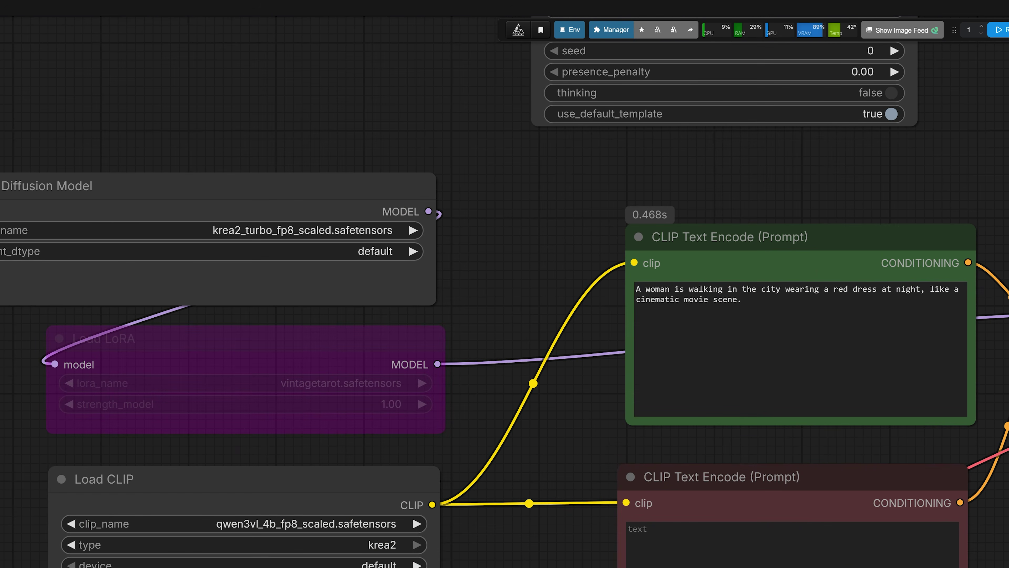
click(639, 292)
key(ctrl+a)
text(A solitary woman in a vibrant red dress walks down a wet, neon-lit city street at night, captured in a dramatic, cinematic movie aesthetic, featuring deep shadows contrasted with brilliant artificial light reflections on the pavement, shot with a wide-angle lens to emphasize the urban environment, high contrast, moody atmosphere, hyperdetailed, volumetric lighting, anamorphic lens flare.)
scroll(696, 316, up, 3)
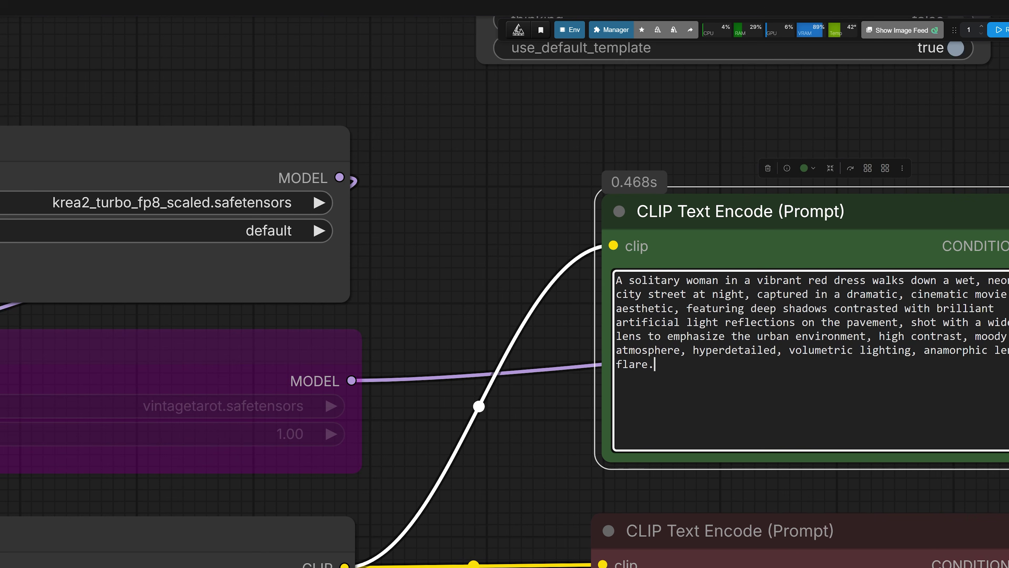
scroll(616, 293, right, 3)
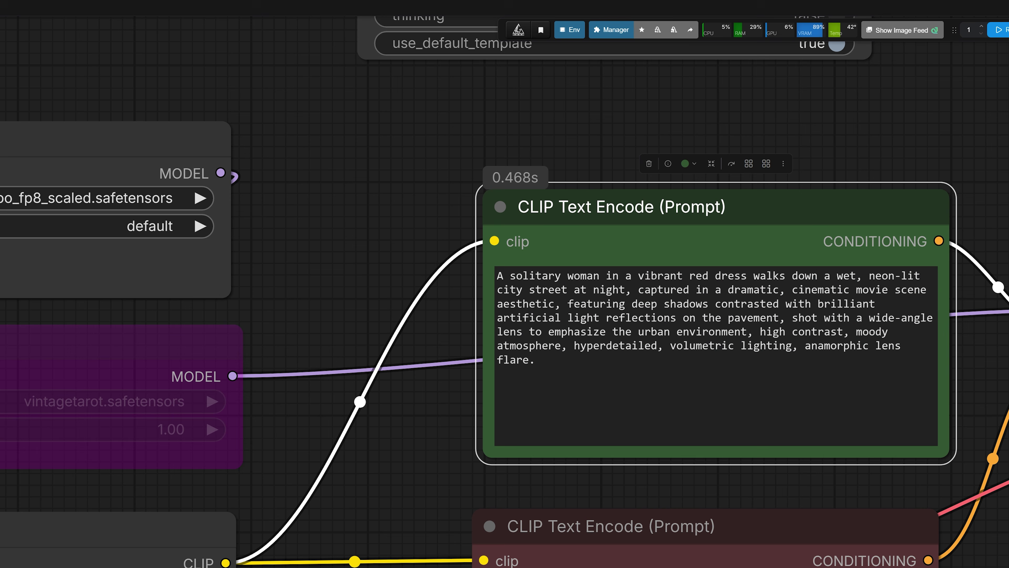
scroll(634, 304, down, 2)
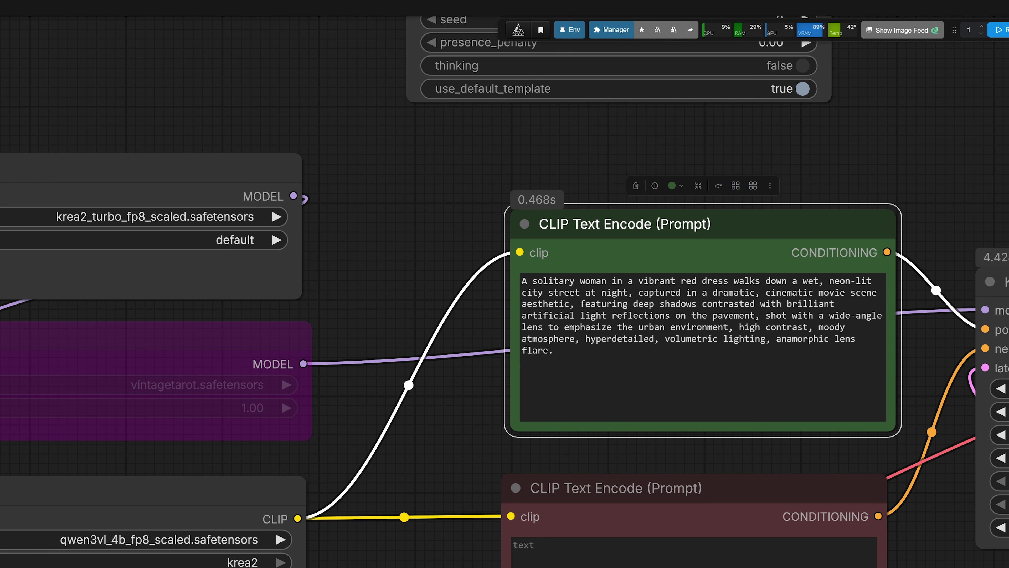
scroll(702, 251, down, 2)
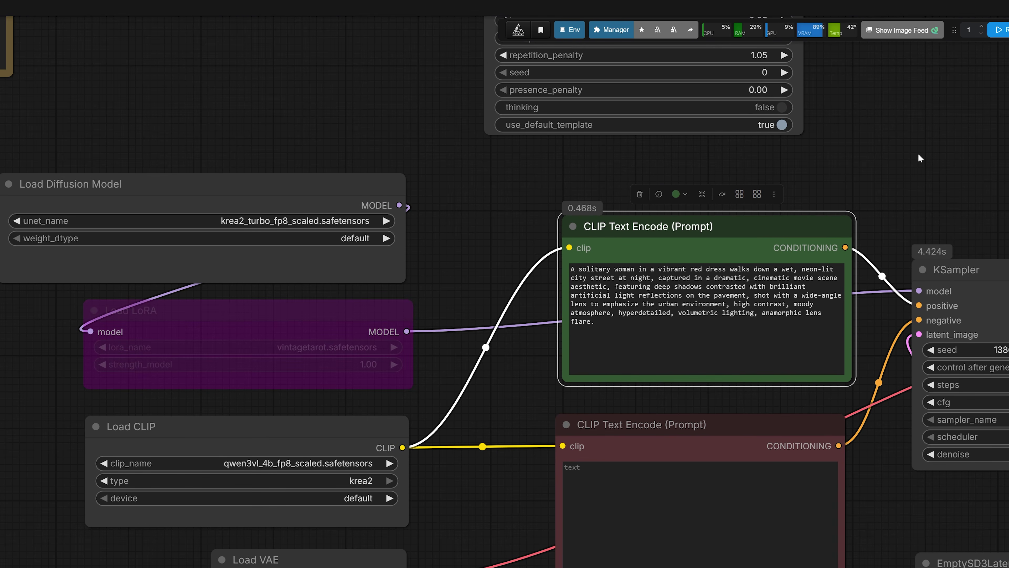
- Inspect the new Save Image result of the woman in the red dress, checking her pose, the neon signs and street reflections
drag(1005, 154, 580, 184)
scroll(572, 179, down, 2)
drag(784, 325, 473, 208)
scroll(691, 302, up, 2)
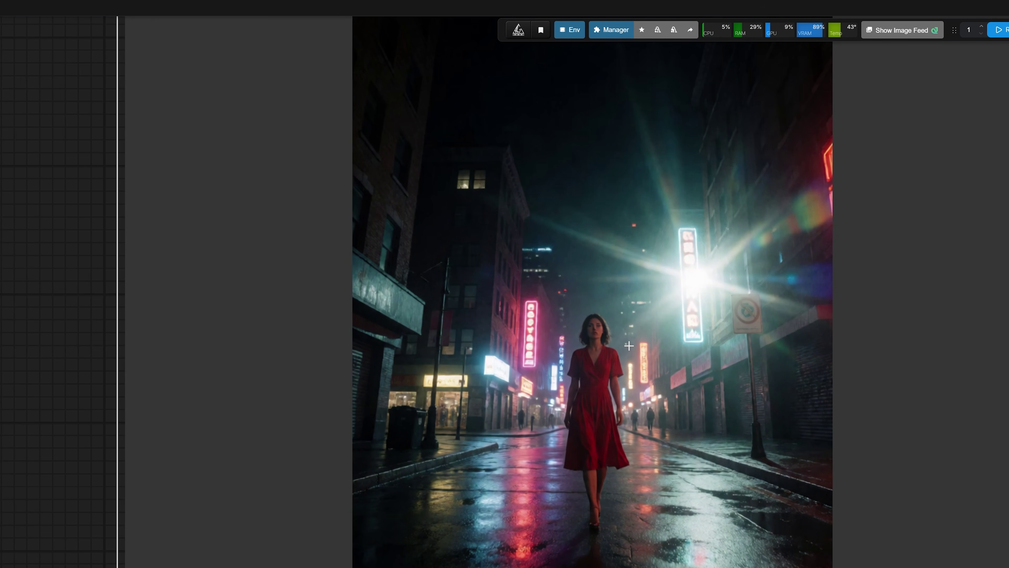
scroll(606, 335, down, 2)
scroll(603, 327, up, 2)
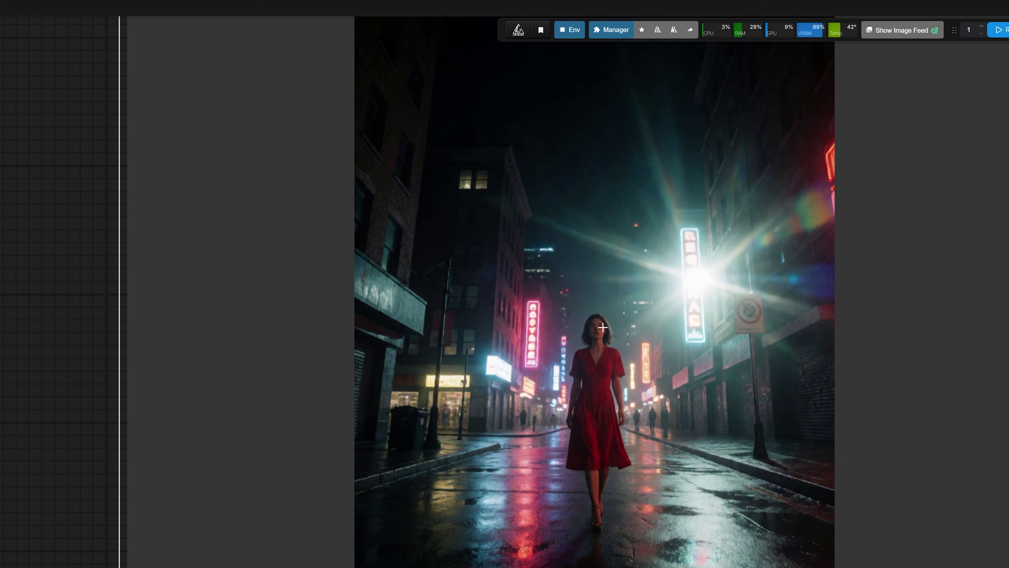
scroll(608, 333, down, 3)
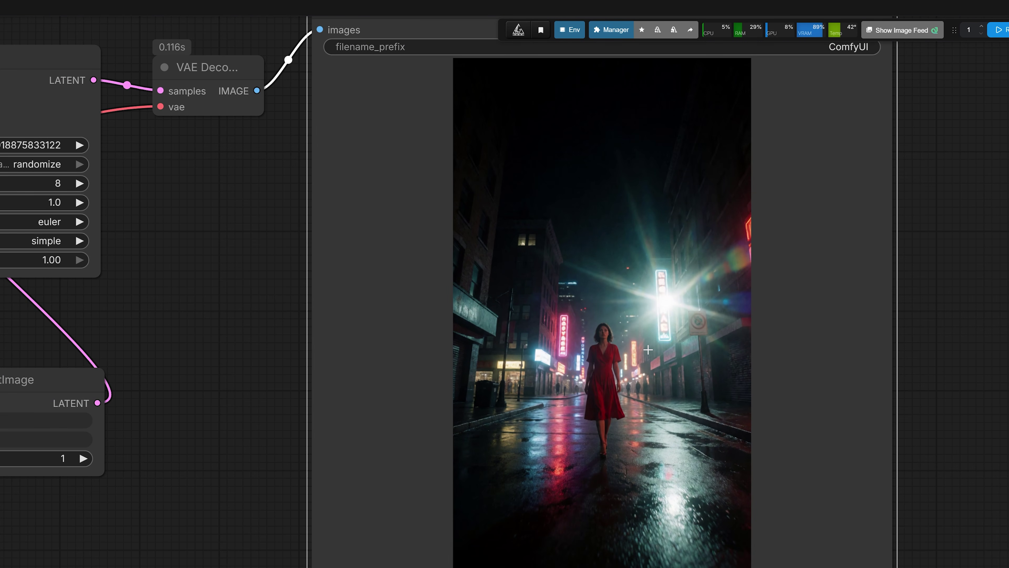
scroll(648, 350, down, 5)
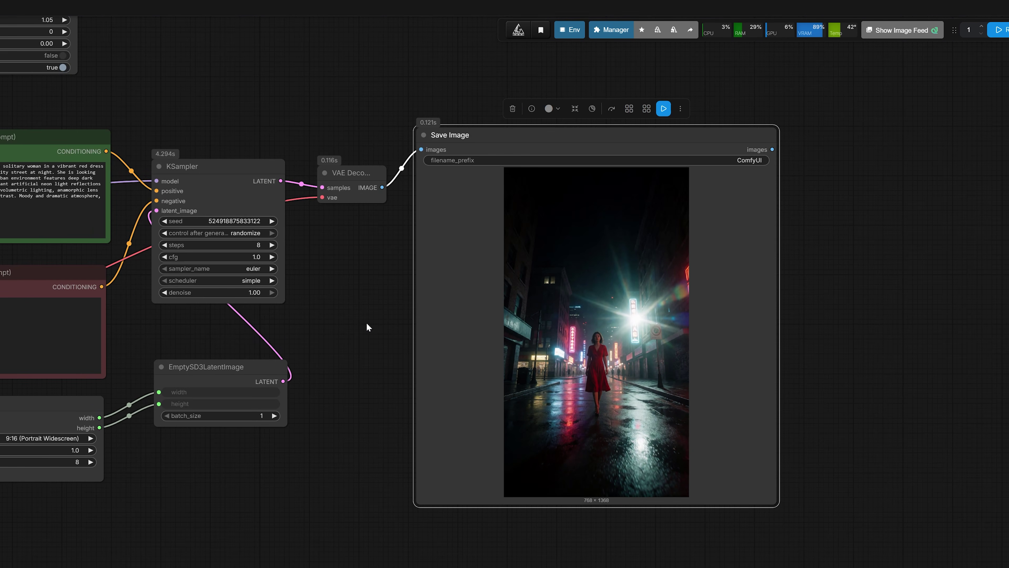
drag(219, 142, 624, 239)
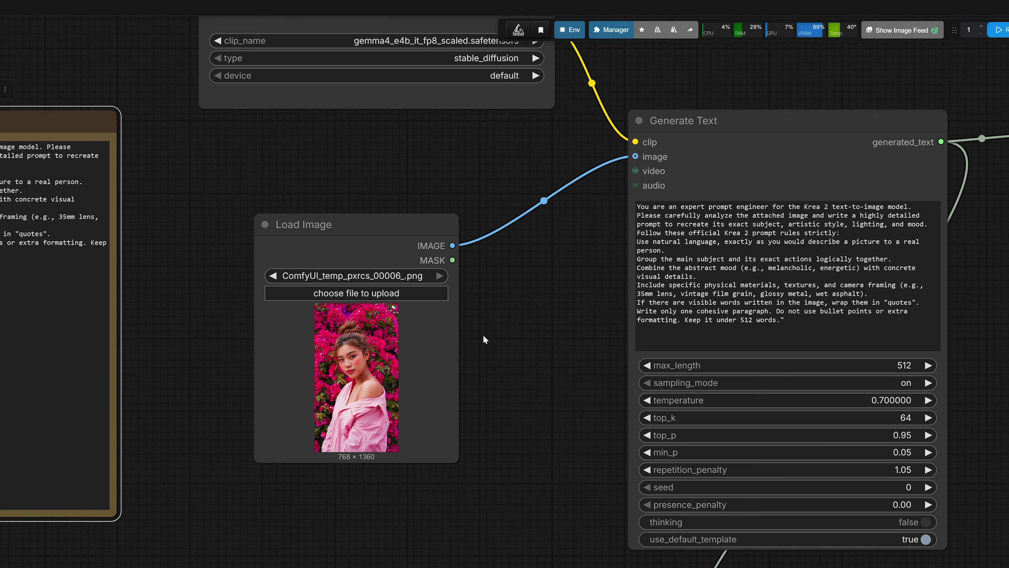
- Make the Load Image node narrower and taller, and check its link into the image input of the Generate Text node
scroll(473, 338, up, 4)
click(418, 362)
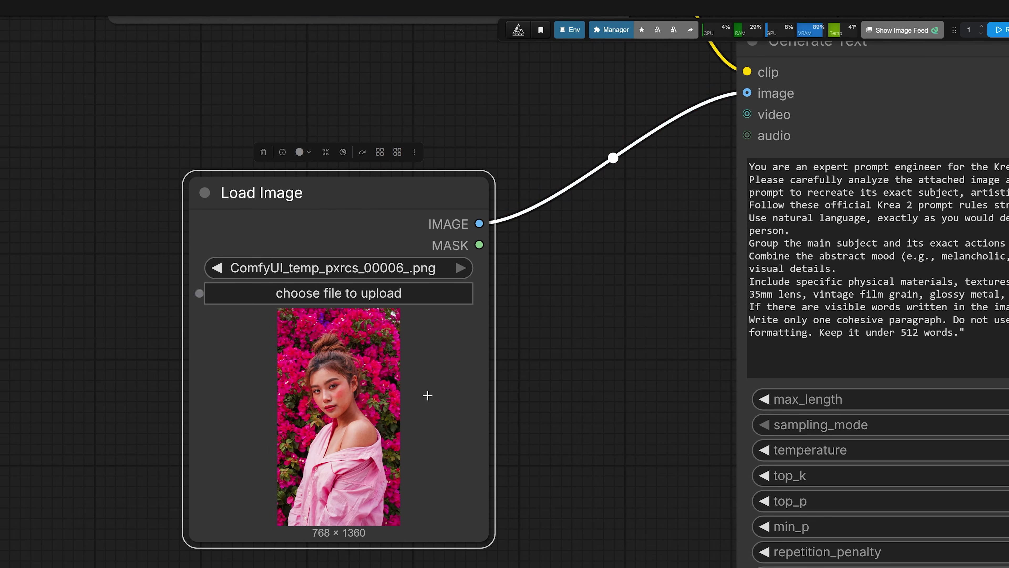
drag(504, 560, 463, 567)
scroll(620, 386, down, 2)
drag(618, 384, 416, 435)
scroll(547, 227, up, 2)
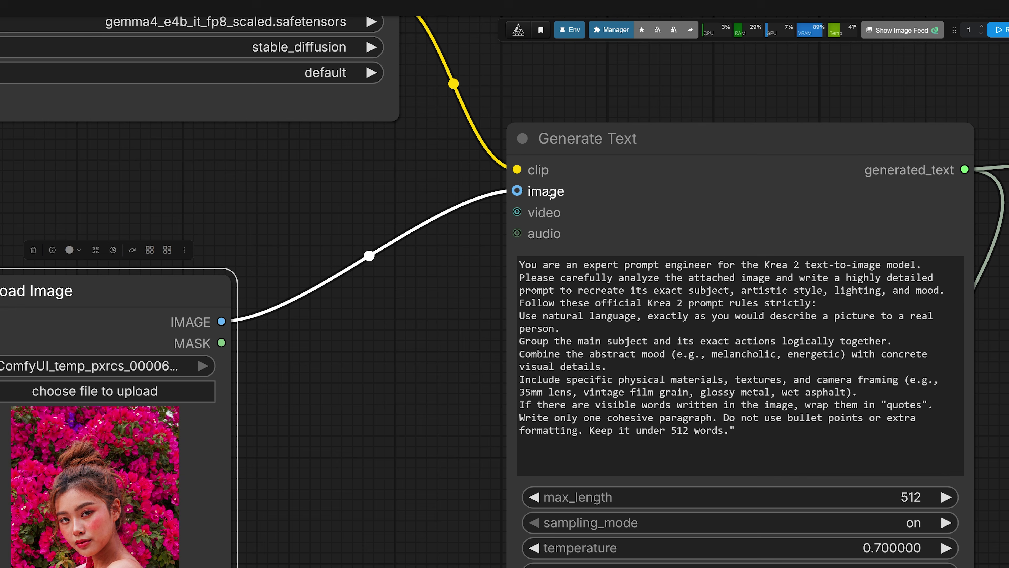
drag(490, 299, 807, 231)
scroll(478, 279, down, 2)
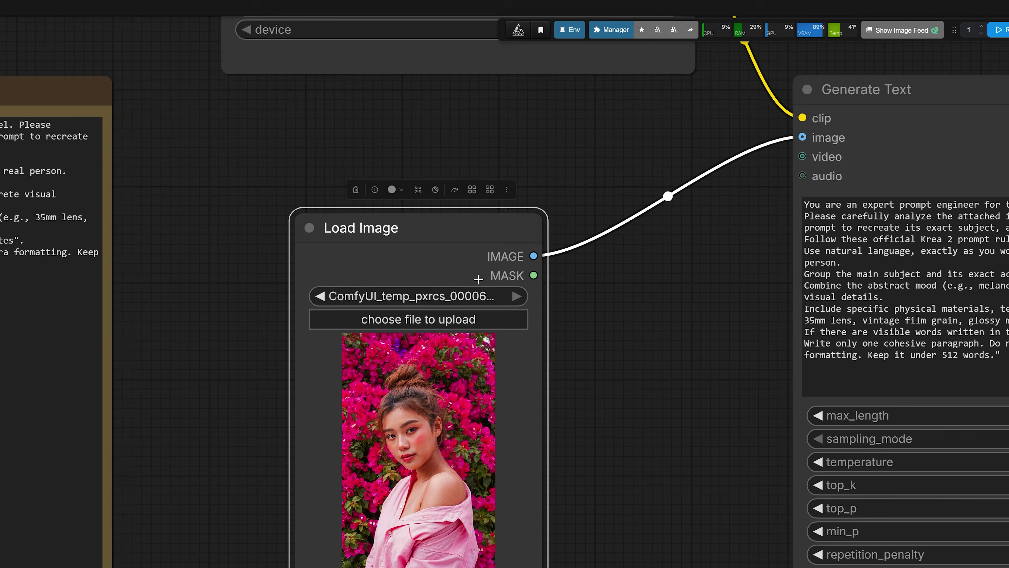
- Copy the entire Krea 2 prompt-engineer instruction from the Image to Image note
drag(495, 345, 790, 359)
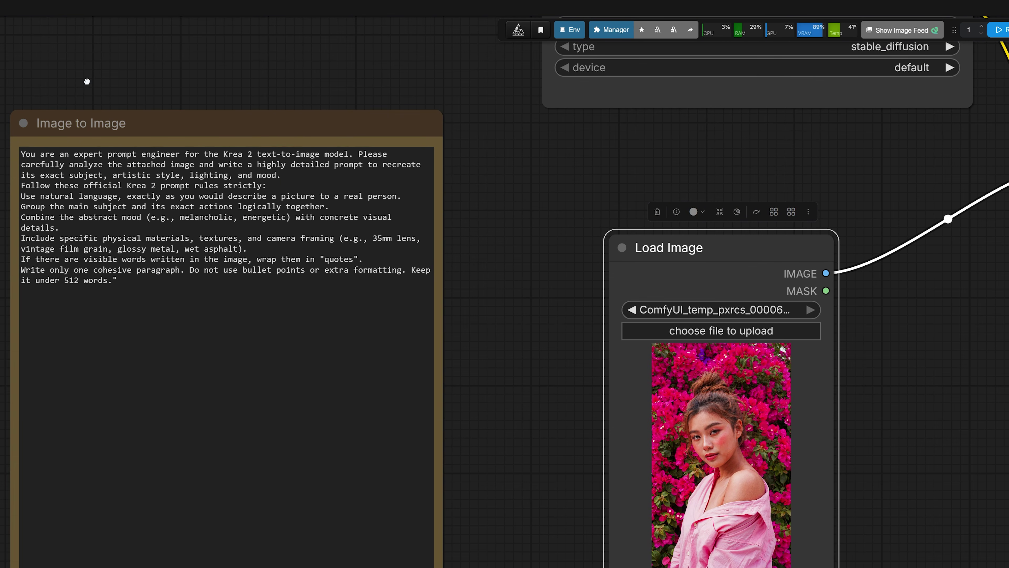
drag(87, 82, 295, 93)
drag(229, 166, 325, 291)
key(ctrl+c)
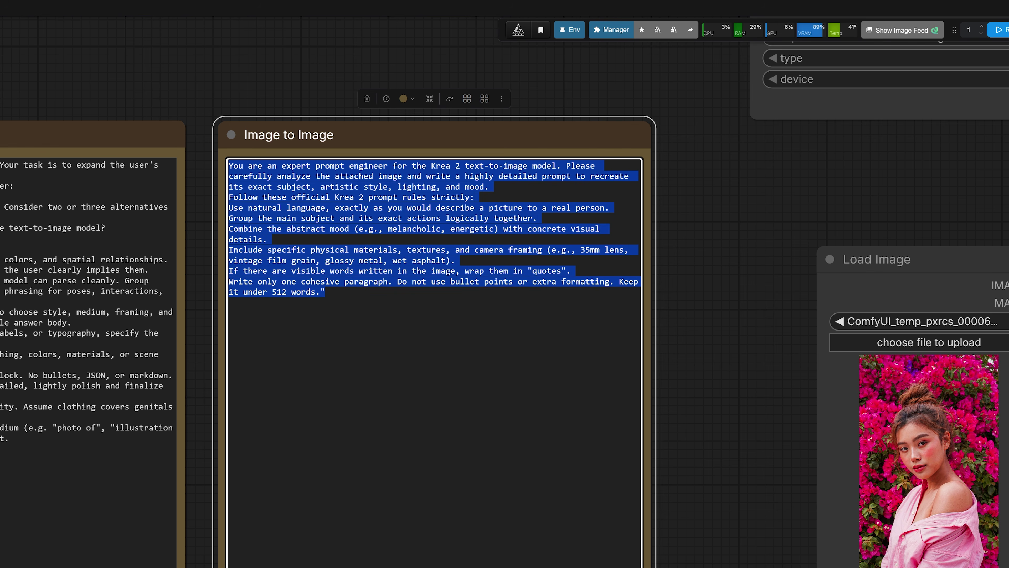
- Replace the Generate Text node's prompt with the copied image-analysis instruction
scroll(656, 328, down, 3)
drag(715, 303, 156, 261)
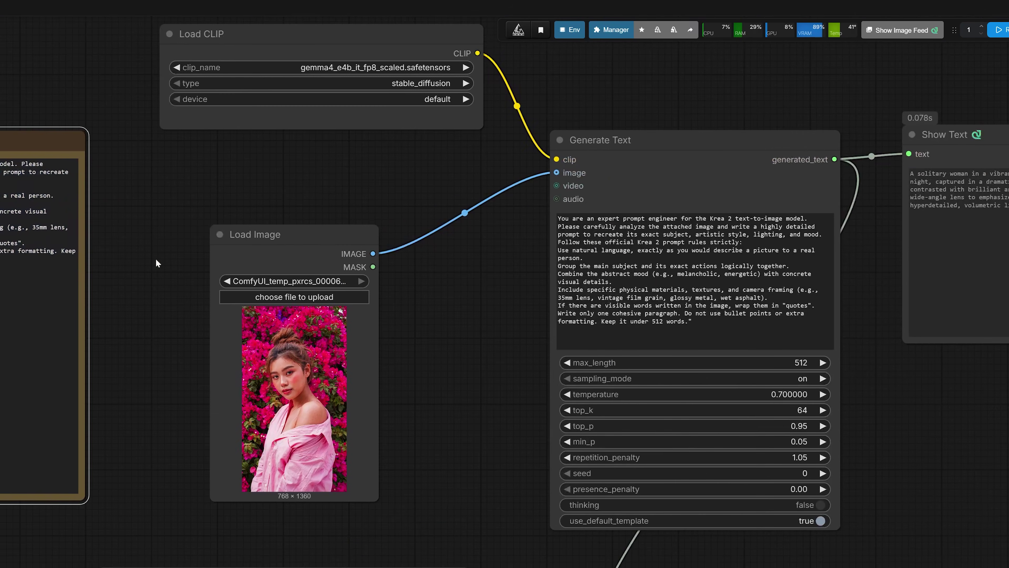
click(622, 314)
key(ctrl+a)
key(ctrl+v)
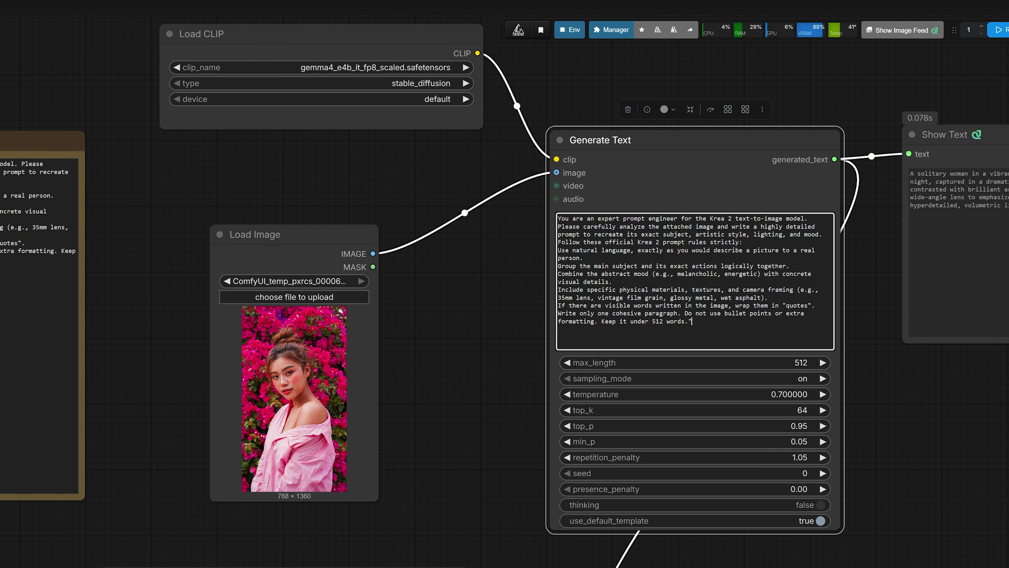
scroll(611, 197, up, 2)
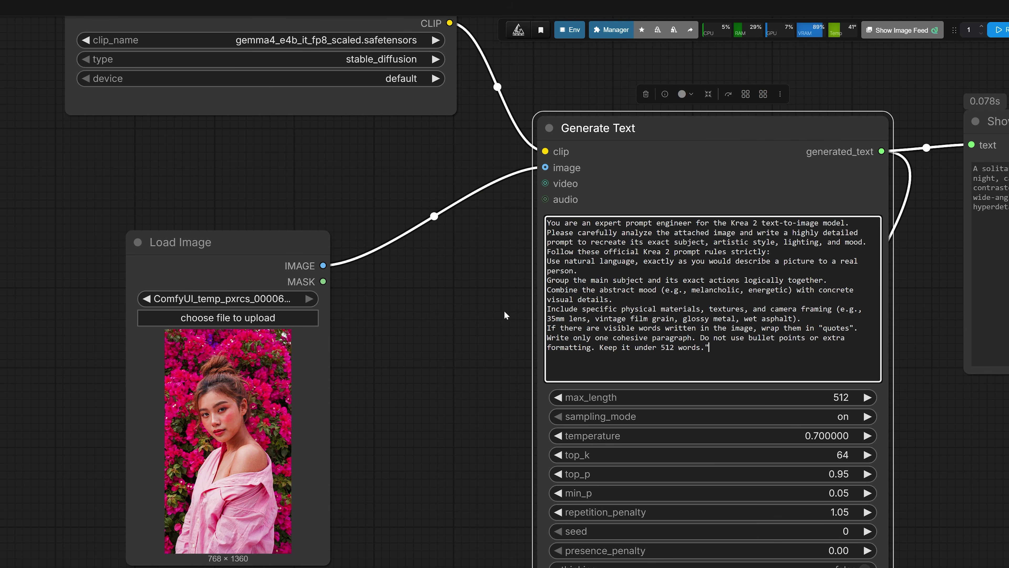
- Move the Load Image node up and closer to the Generate Text node
drag(263, 254, 321, 222)
scroll(478, 259, down, 3)
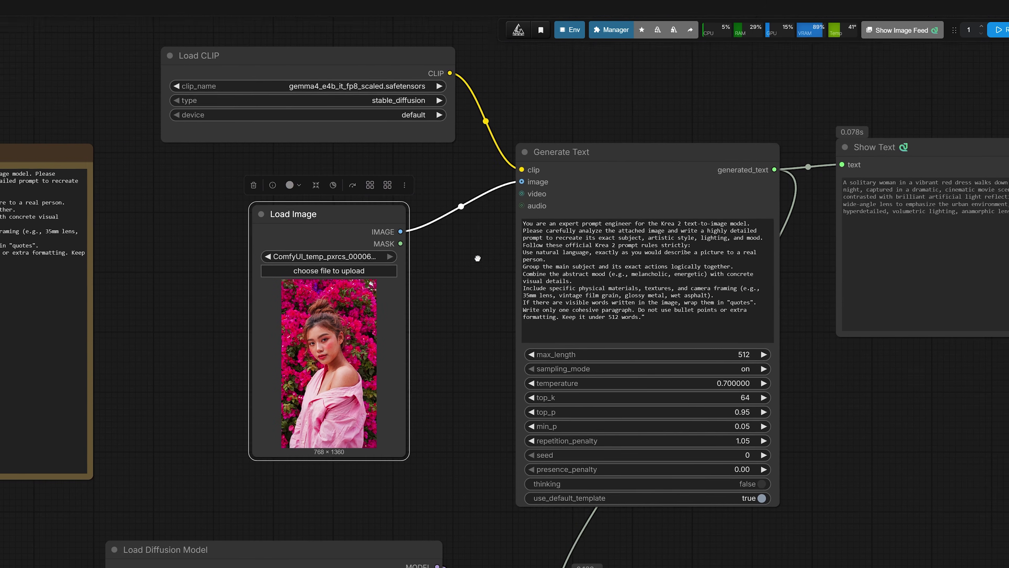
drag(477, 258, 541, 253)
drag(375, 530, 439, 406)
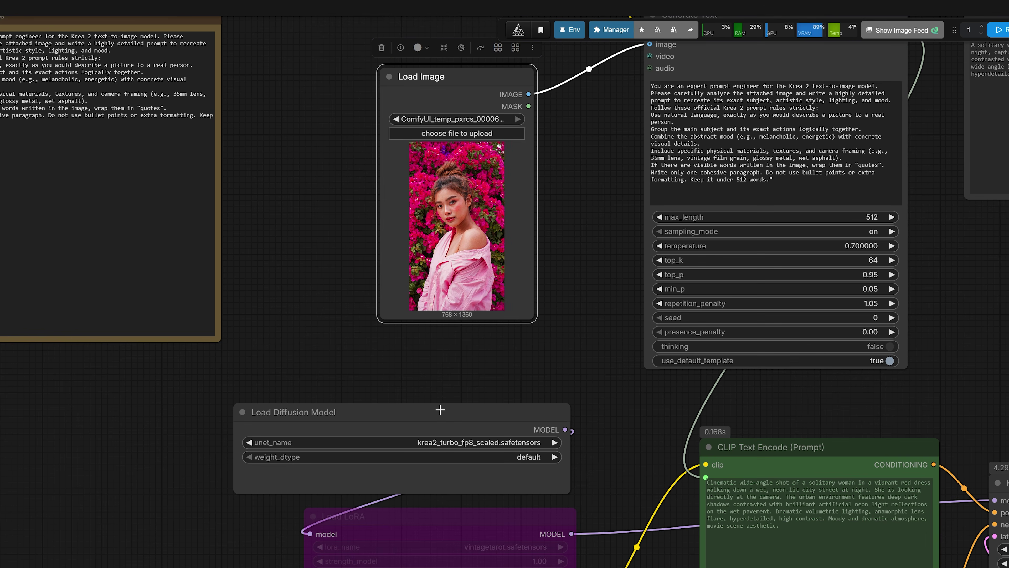
- Review the image-based prompt in the Show Text node and the portrait in the Save Image node
drag(598, 225, 555, 347)
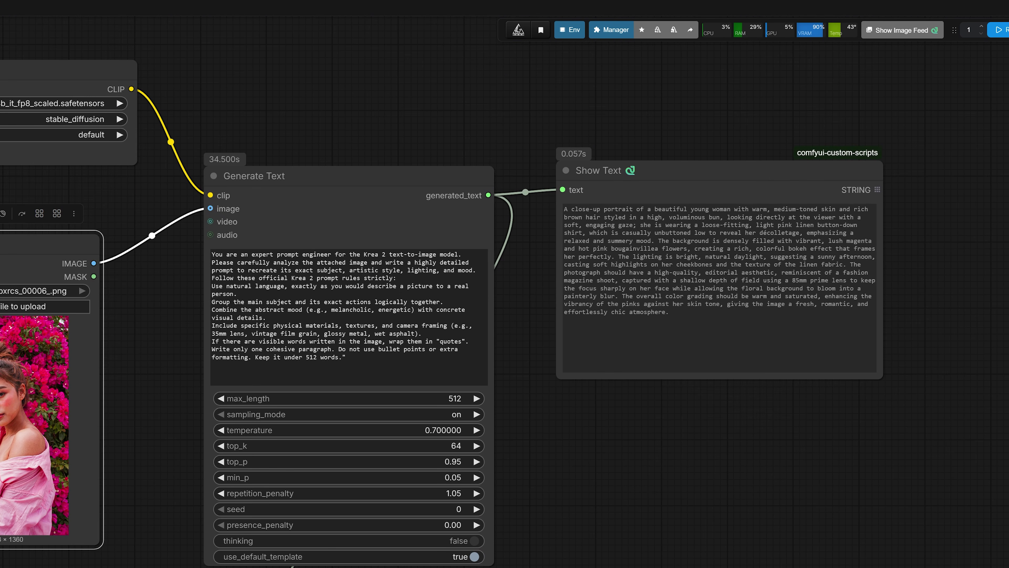
drag(672, 314, 560, 209)
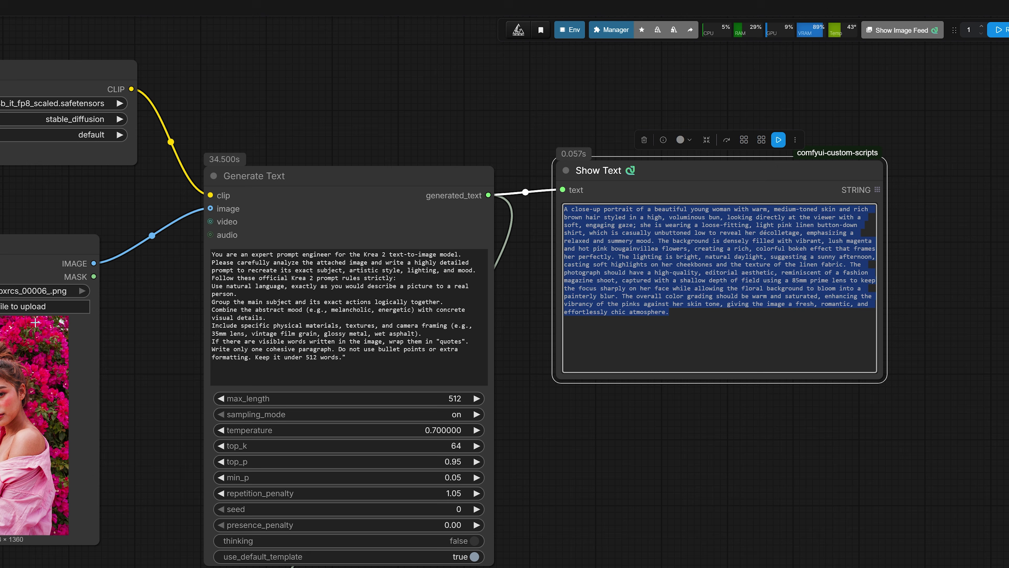
scroll(141, 449, down, 3)
drag(138, 460, 118, 333)
drag(425, 417, 246, 170)
scroll(501, 442, down, 1)
scroll(500, 442, down, 1)
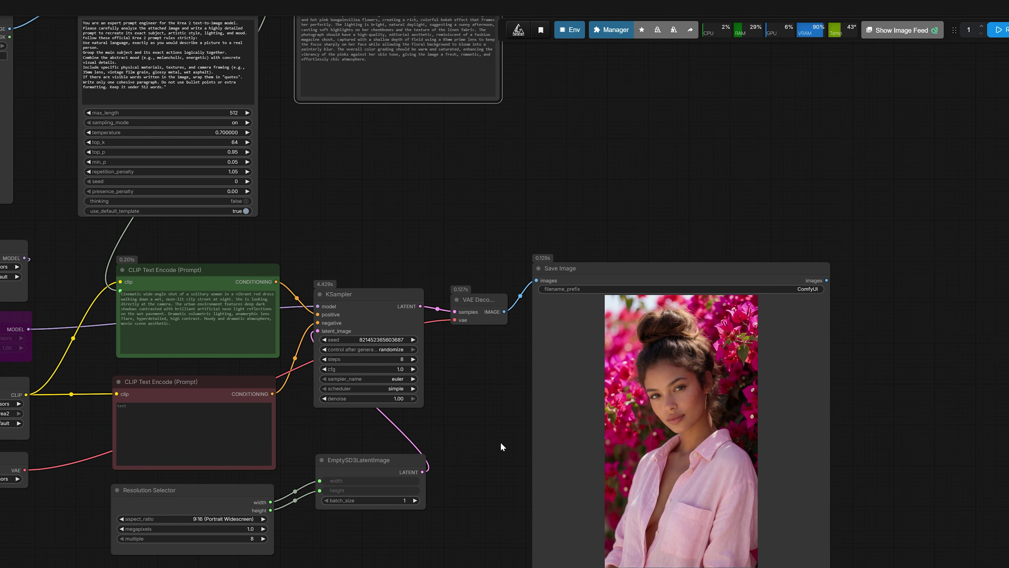
- Place the Load Image node beside the Save Image node and compare the reference photo with the generated portrait
scroll(501, 441, down, 1)
drag(10, 55, 890, 297)
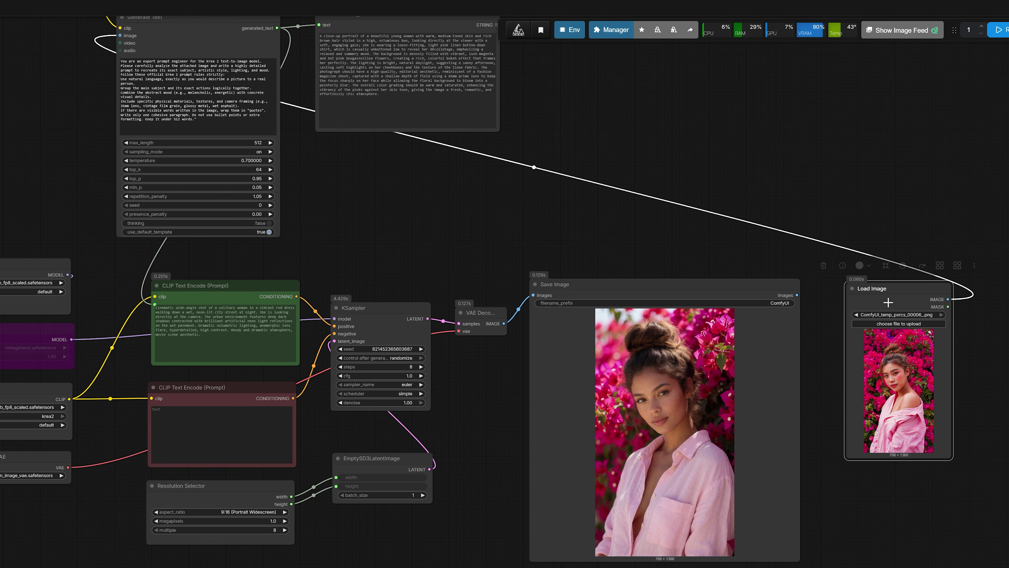
scroll(962, 477, up, 2)
drag(965, 501, 1007, 551)
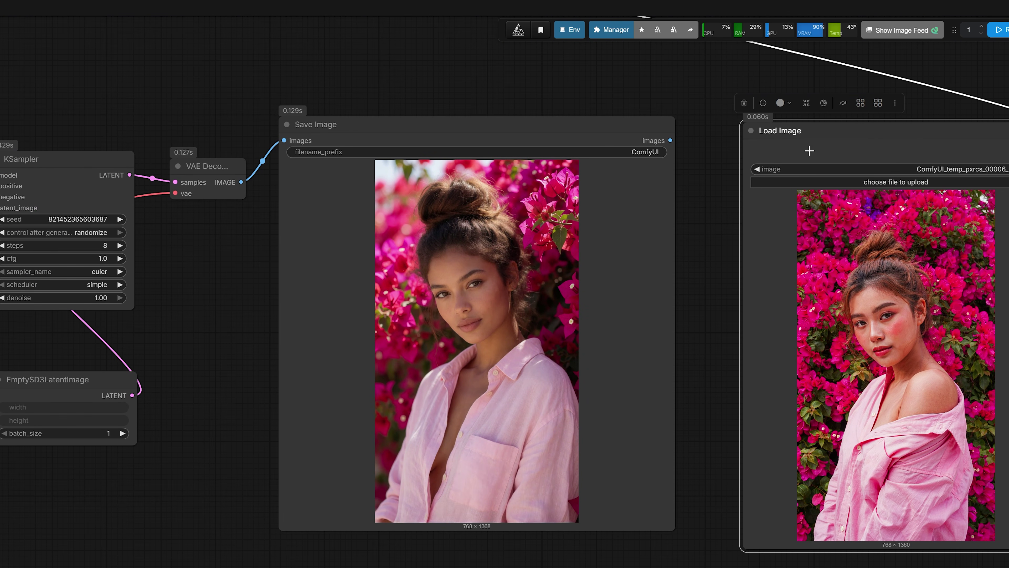
drag(784, 171, 745, 164)
scroll(581, 271, down, 3)
drag(199, 179, 608, 209)
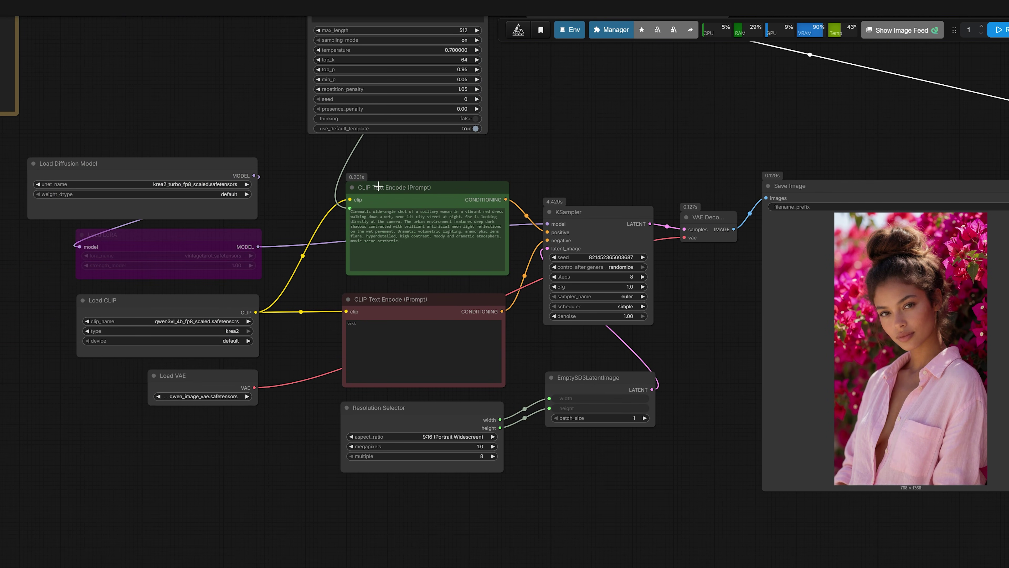
drag(547, 175, 214, 158)
scroll(596, 316, up, 6)
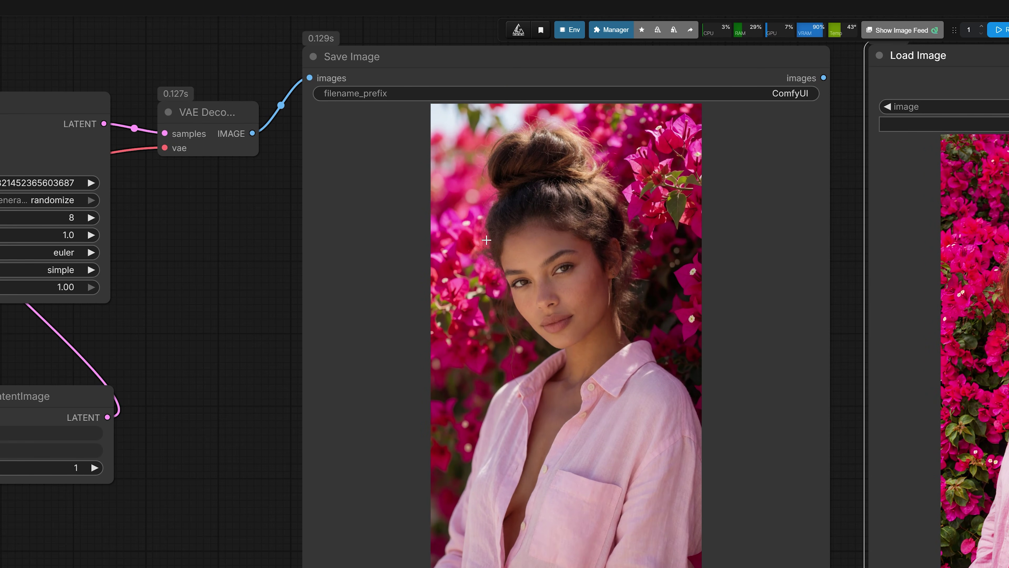
scroll(521, 280, up, 3)
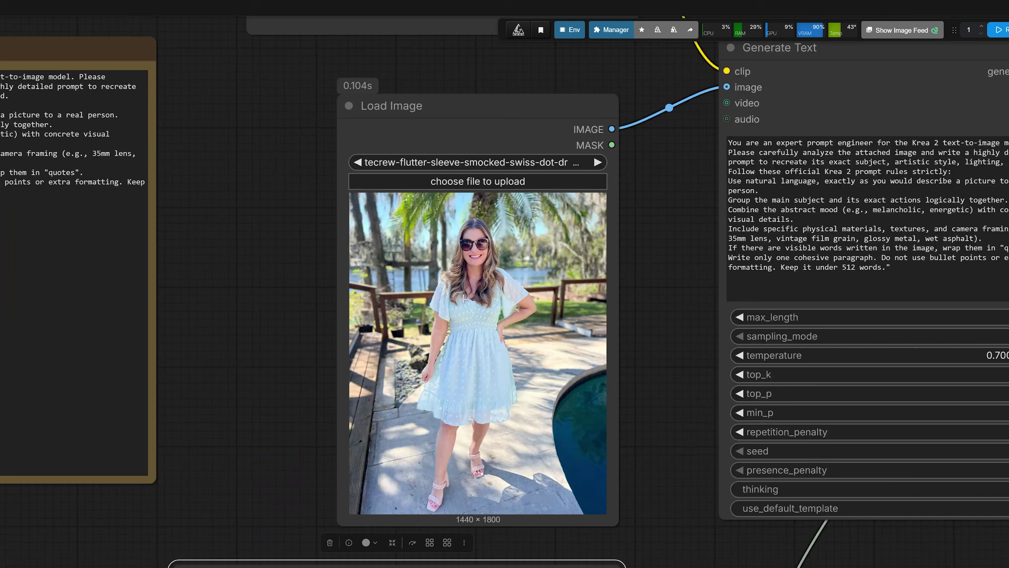
- Compare the Load Image photo of the woman in the light dress with the image in the Save Image node
scroll(464, 298, up, 3)
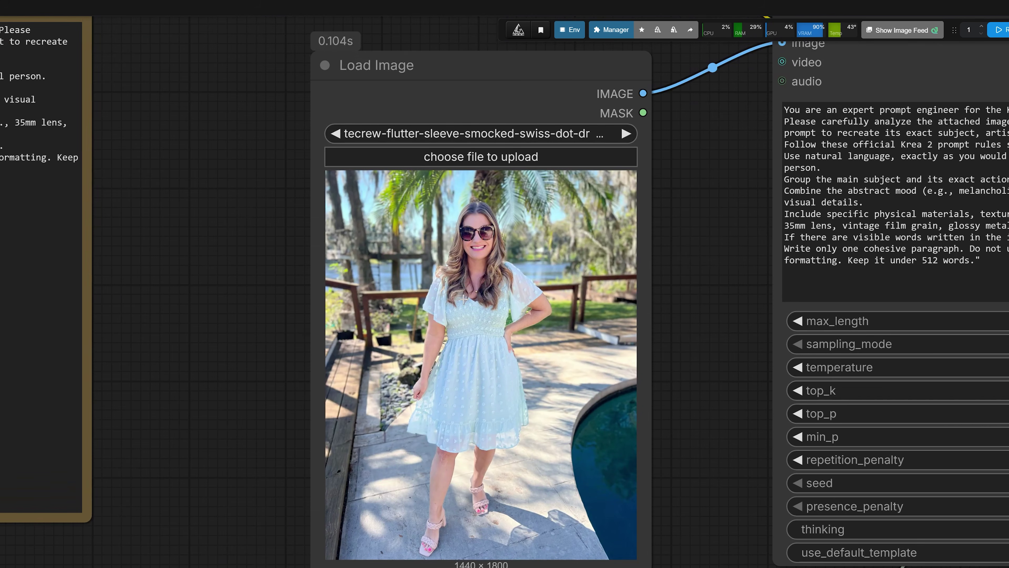
click(464, 116)
scroll(530, 283, down, 2)
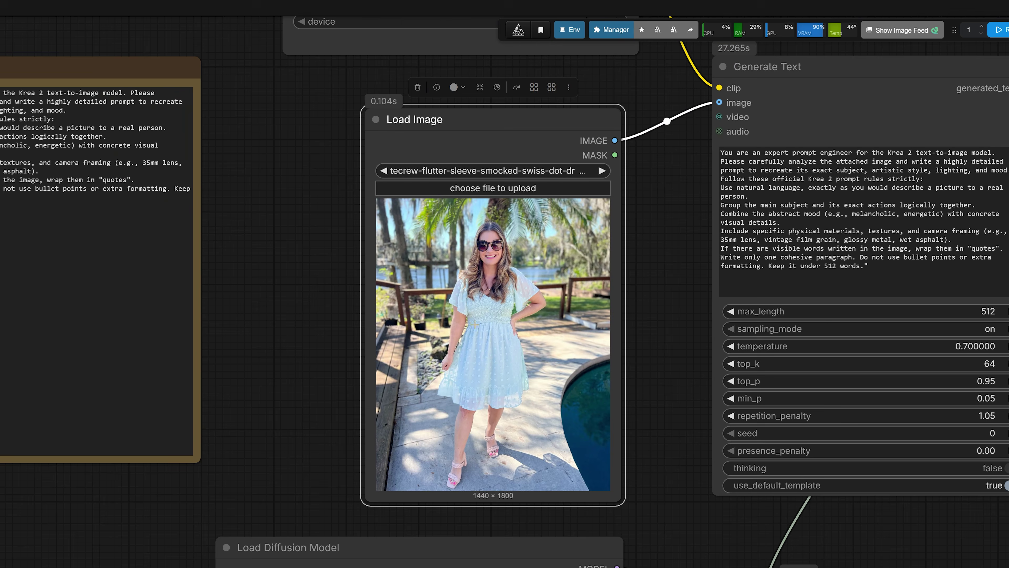
scroll(536, 278, down, 3)
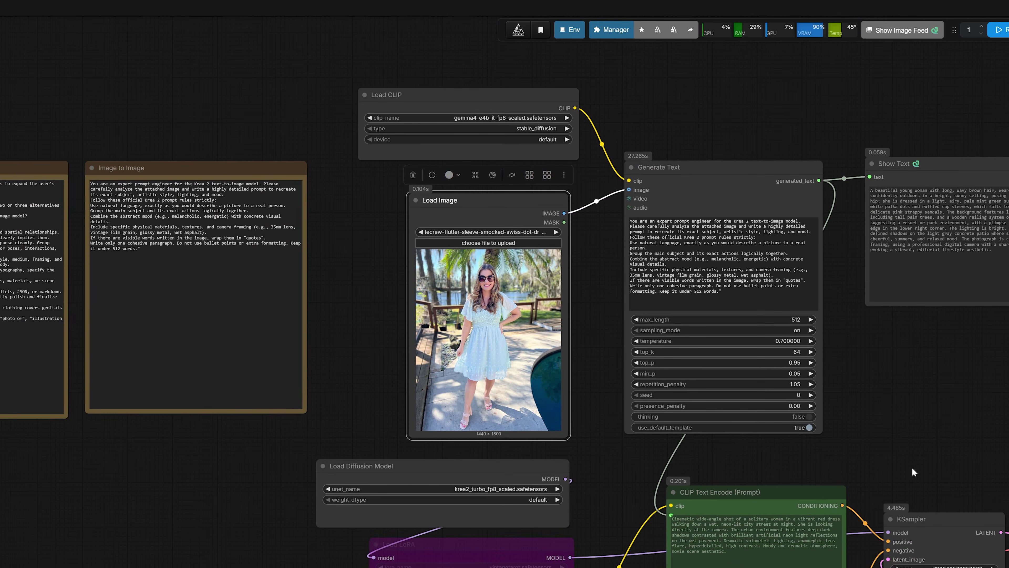
drag(913, 473, 290, 105)
scroll(595, 203, up, 6)
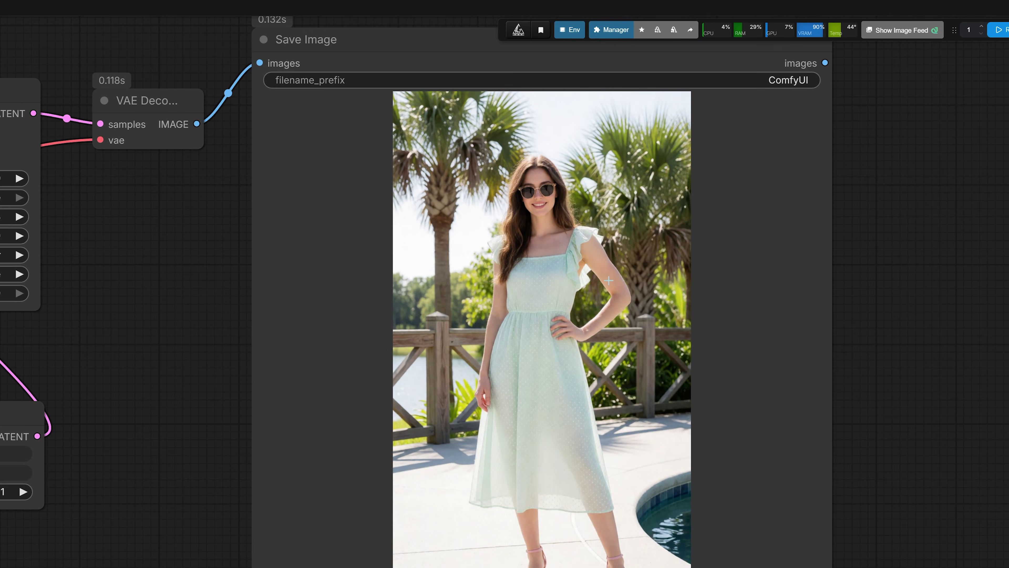
scroll(538, 293, down, 6)
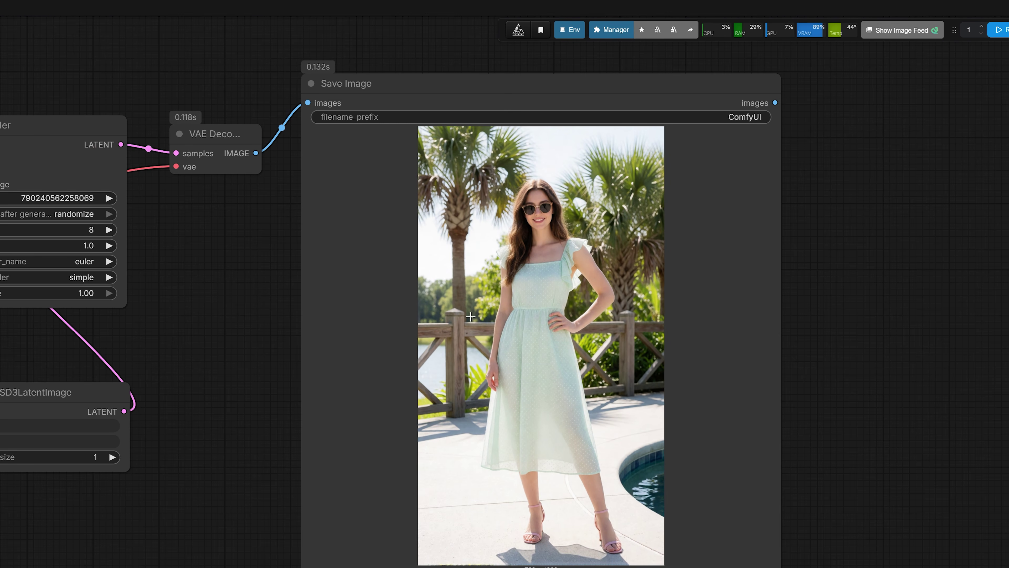
drag(362, 300, 655, 399)
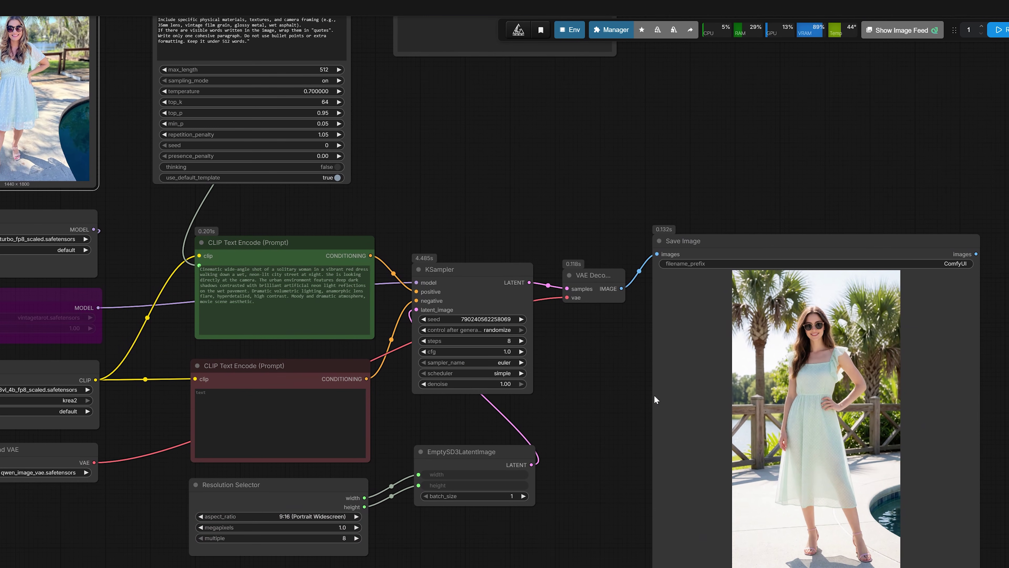
click(790, 252)
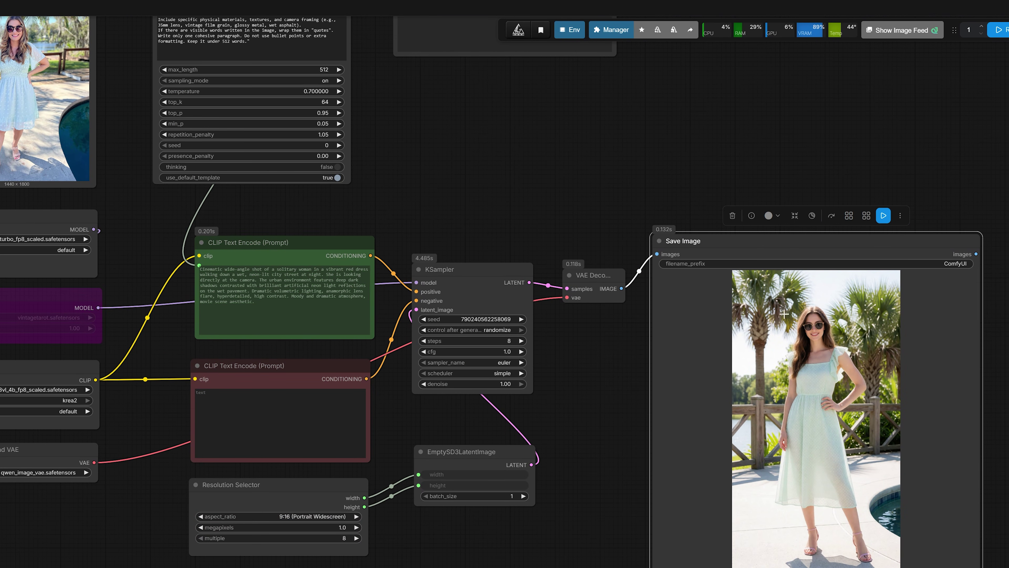
scroll(810, 326, up, 3)
scroll(838, 373, down, 3)
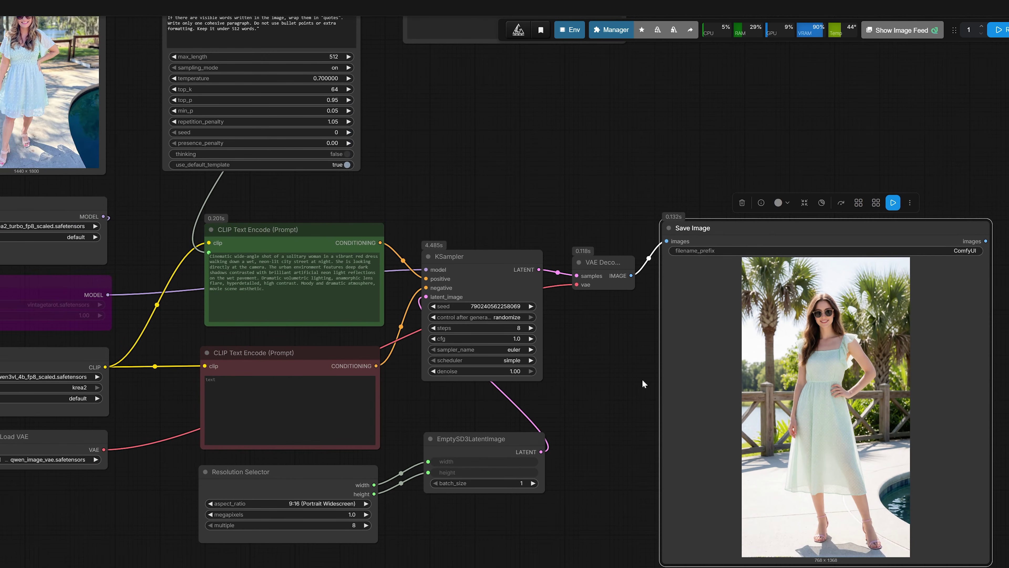
- Compare the floral-dress reference photo in Load Image with the newly generated image in Save Image
drag(623, 377, 791, 442)
drag(728, 263, 951, 396)
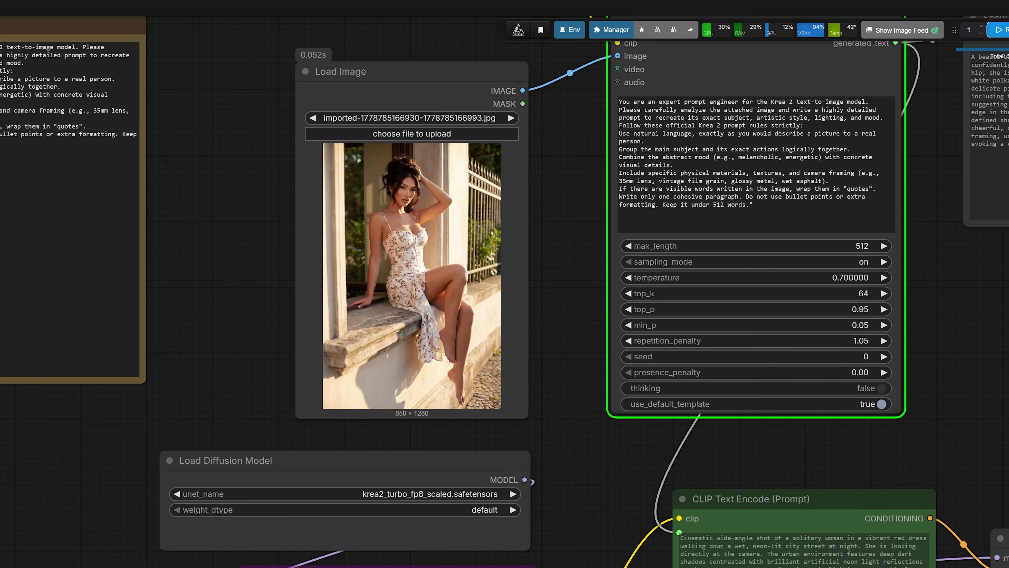
scroll(862, 258, down, 2)
drag(964, 329, 722, 349)
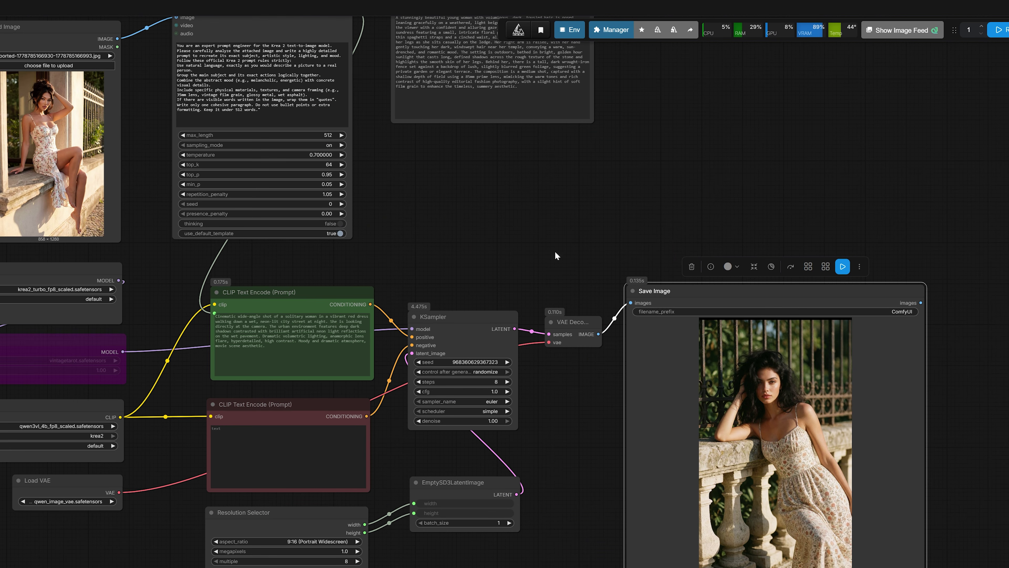
- Examine the KSampler's steps, cfg, sampler and scheduler settings alongside the generated image
drag(555, 247, 758, 289)
scroll(697, 440, up, 3)
scroll(698, 440, up, 2)
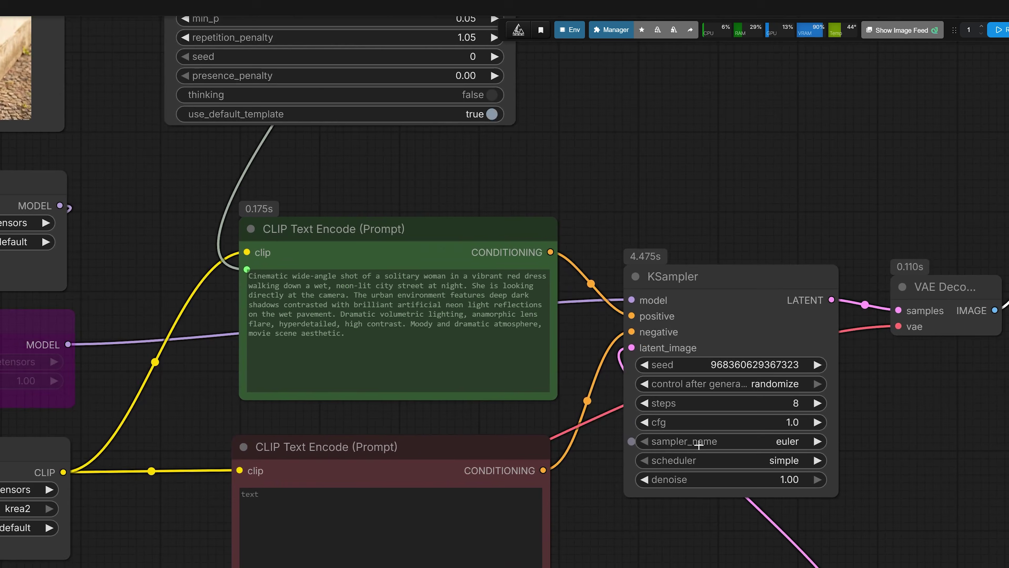
scroll(575, 466, up, 2)
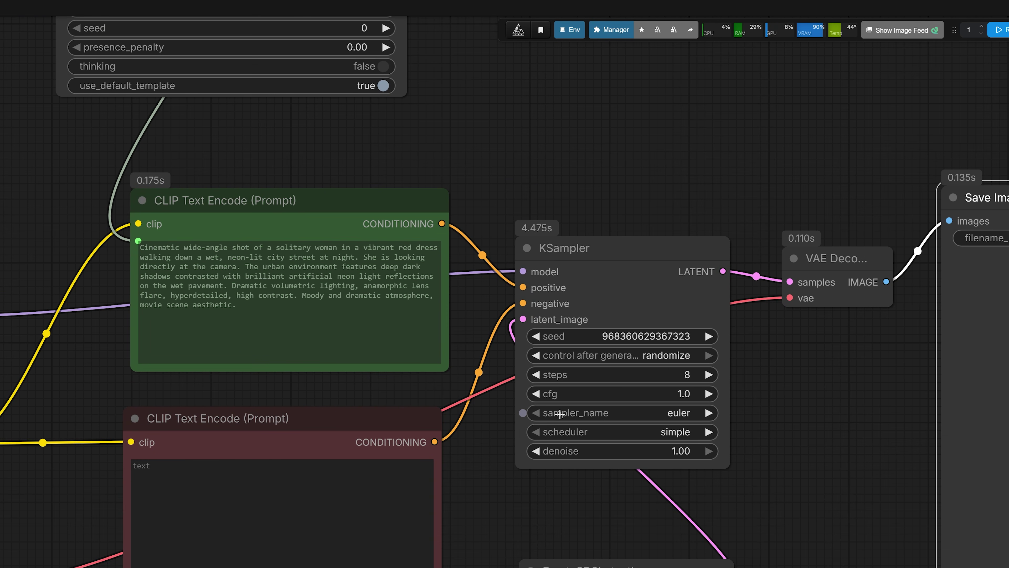
scroll(704, 434, down, 3)
drag(625, 402, 563, 388)
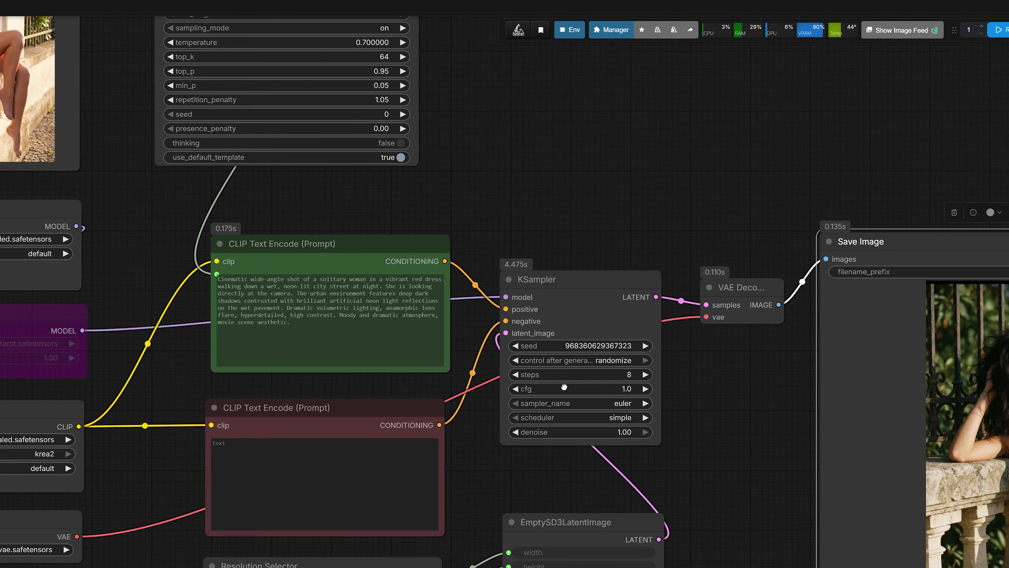
drag(687, 412, 401, 356)
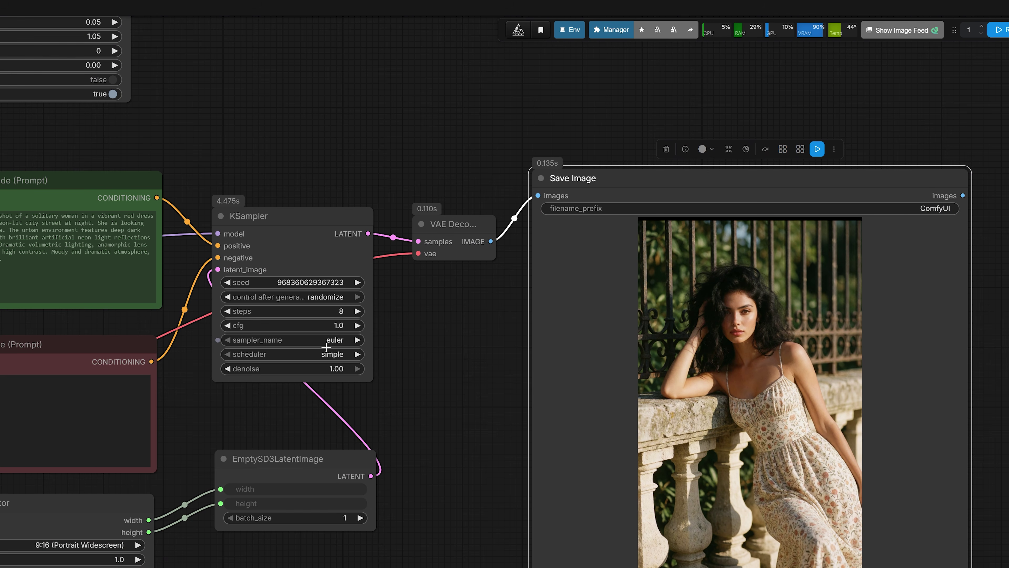
scroll(326, 347, up, 2)
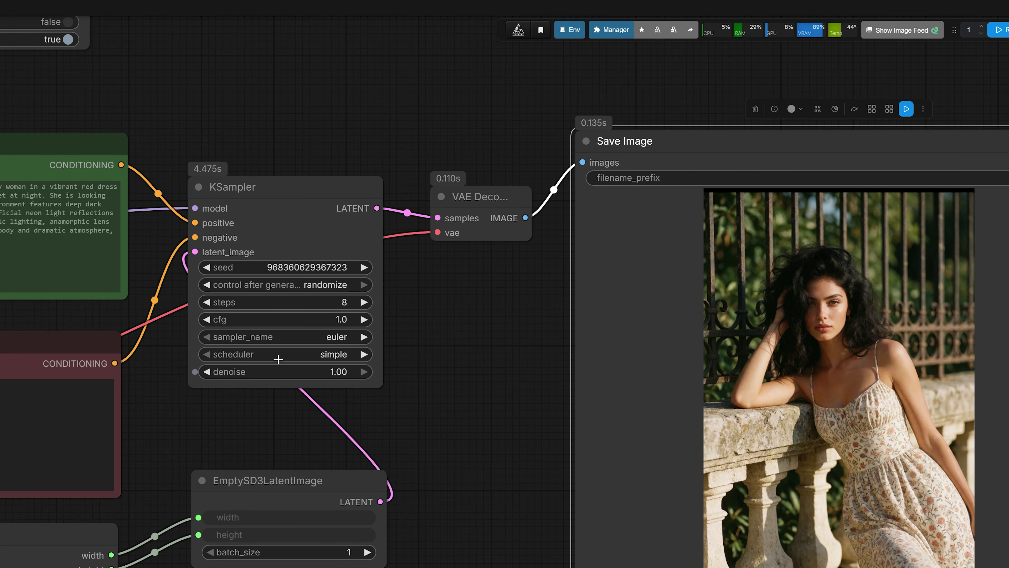
scroll(451, 360, down, 3)
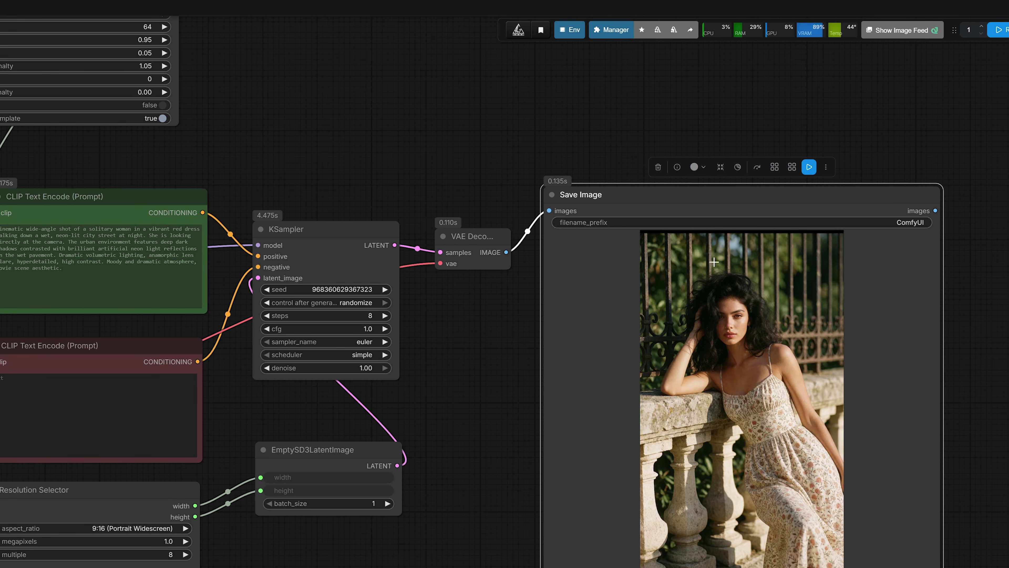
- Duplicate the Save Image node, move the original aside, and reconnect the VAE Decode image output to the duplicate
mouse_move(645, 196)
mouse_down()
mouse_move(820, 193)
mouse_move(612, 259)
mouse_move(635, 260)
mouse_up()
drag(802, 192, 1008, 186)
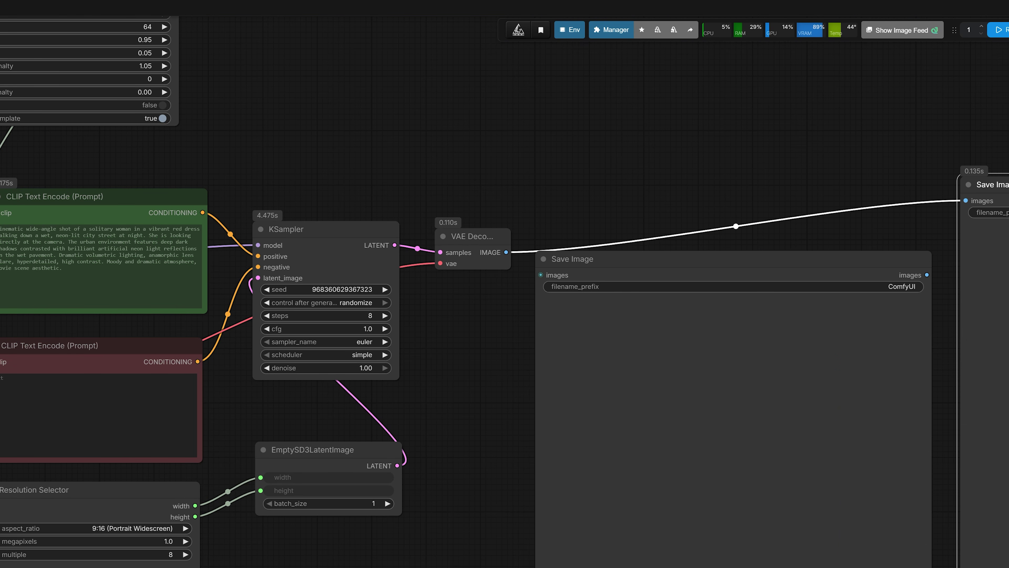
drag(724, 273, 741, 253)
mouse_move(966, 201)
mouse_down()
mouse_move(608, 263)
mouse_move(574, 259)
mouse_move(618, 188)
mouse_move(623, 203)
mouse_up()
- Compare the two floral-dress images side by side in the connected and disconnected Save Image nodes
scroll(586, 124, down, 2)
drag(588, 124, 325, 113)
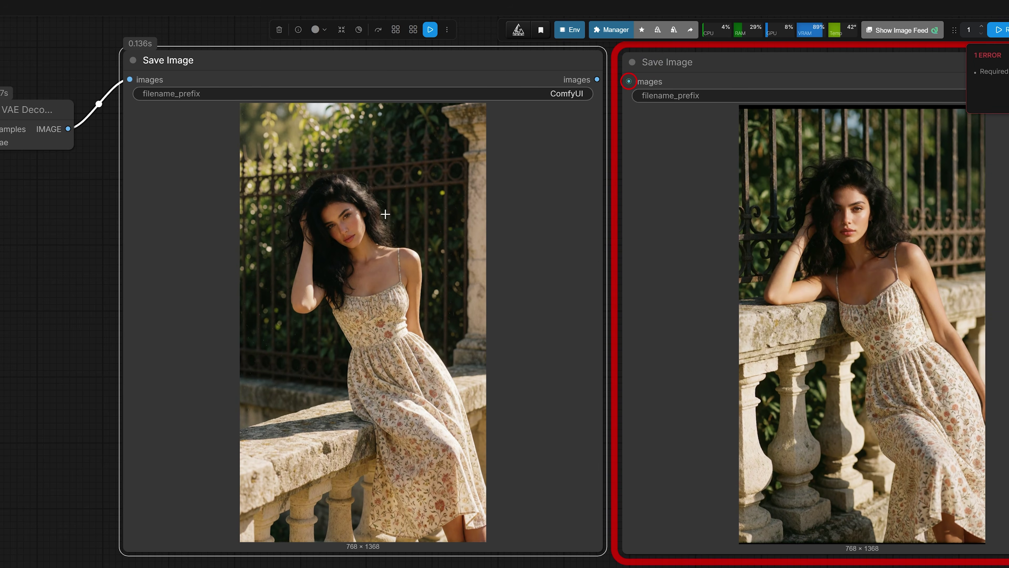
click(661, 67)
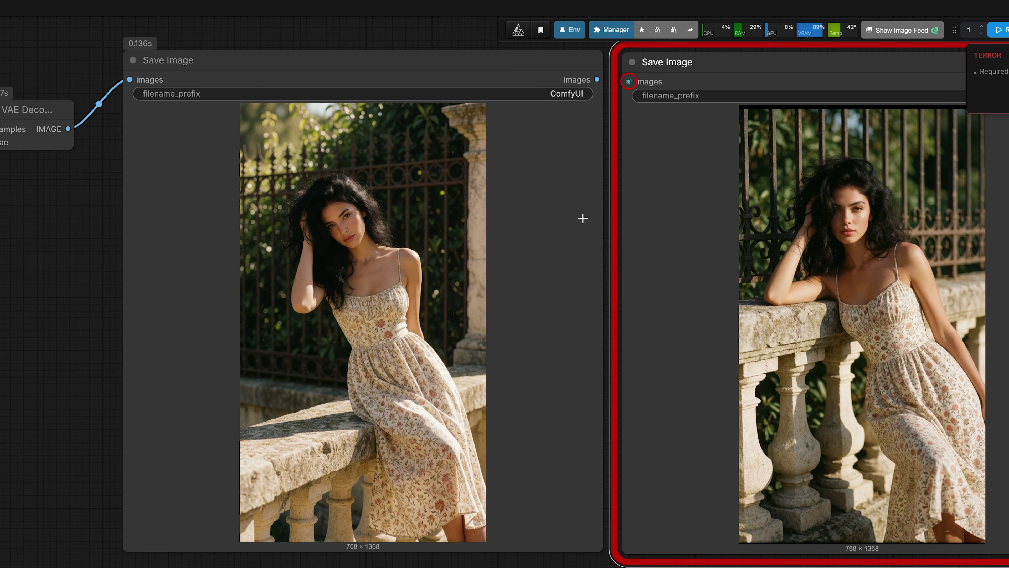
drag(285, 262, 214, 265)
scroll(214, 264, up, 2)
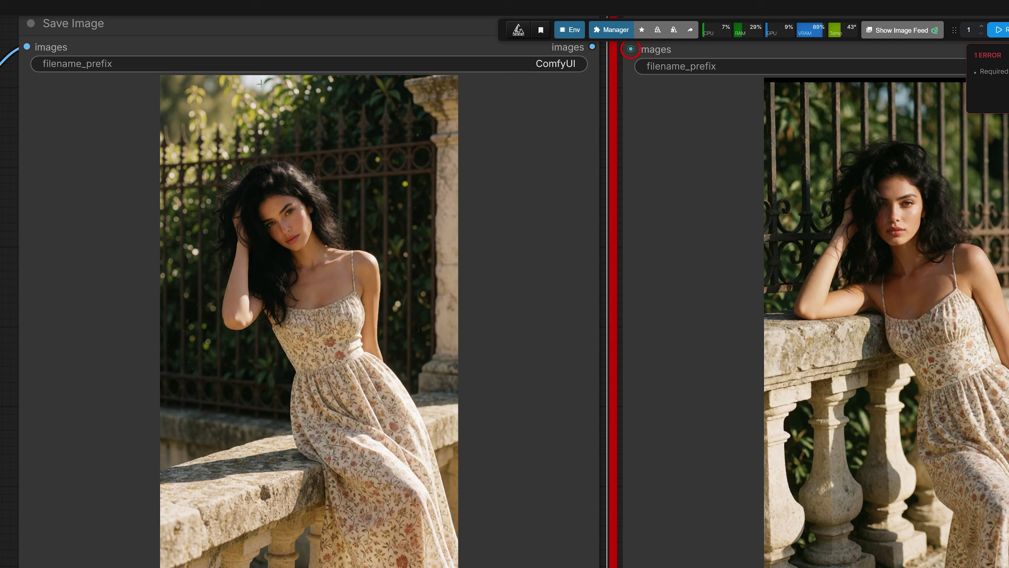
click(288, 38)
scroll(689, 239, down, 2)
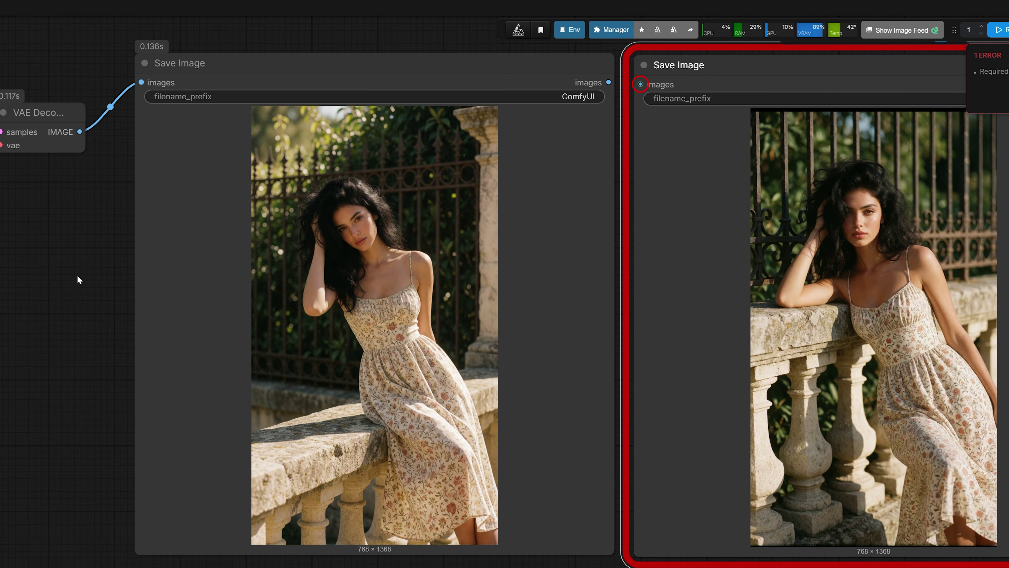
- Review the KSampler's sampler and scheduler choices against the two Save Image results
drag(55, 283, 638, 300)
scroll(493, 295, down, 3)
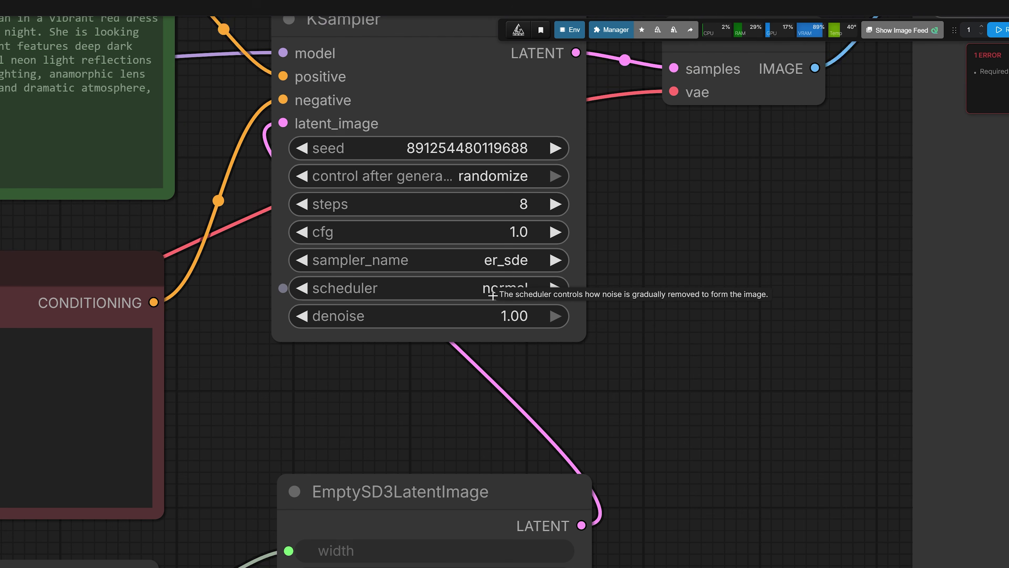
scroll(627, 286, down, 5)
drag(679, 292, 196, 264)
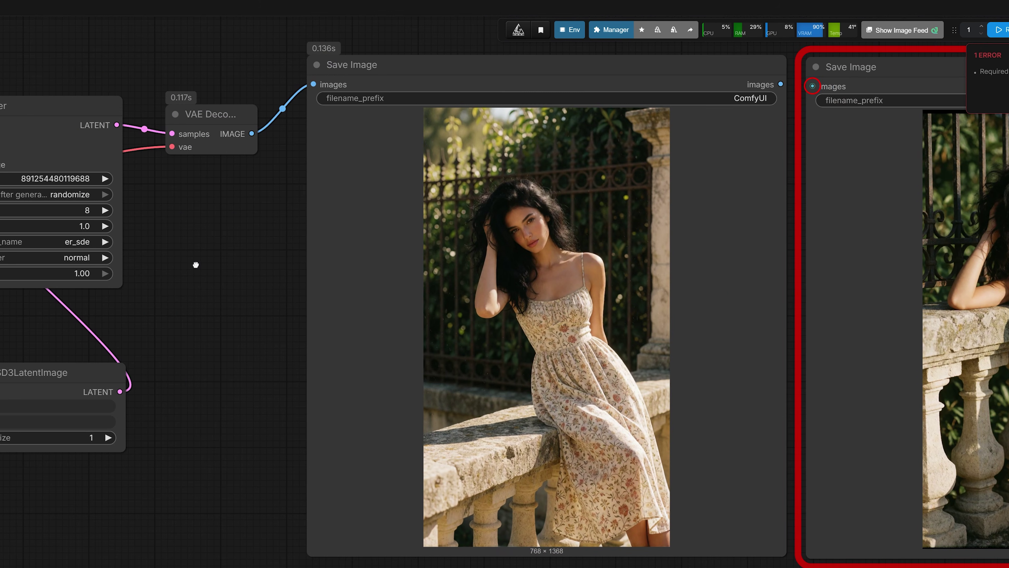
drag(168, 298, 57, 311)
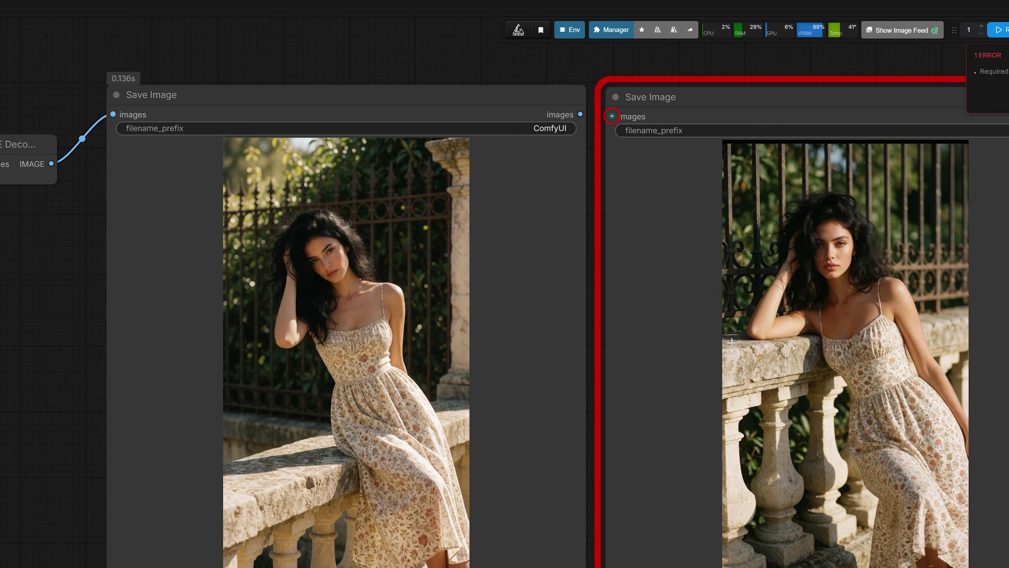
drag(53, 276, 439, 288)
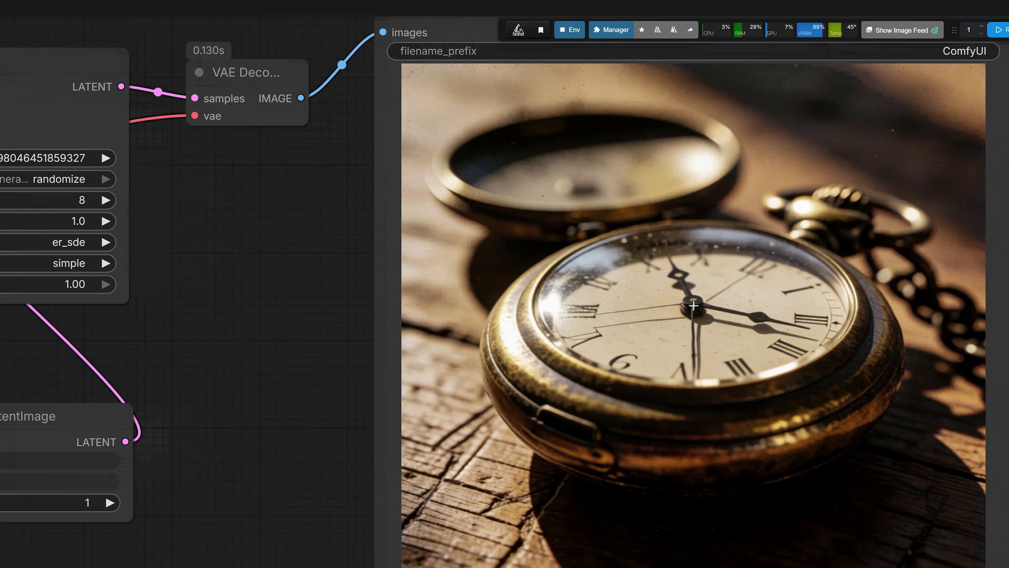
- Set the KSampler's scheduler to normal and run the pocket watch workflow
scroll(694, 305, down, 4)
drag(389, 317, 463, 314)
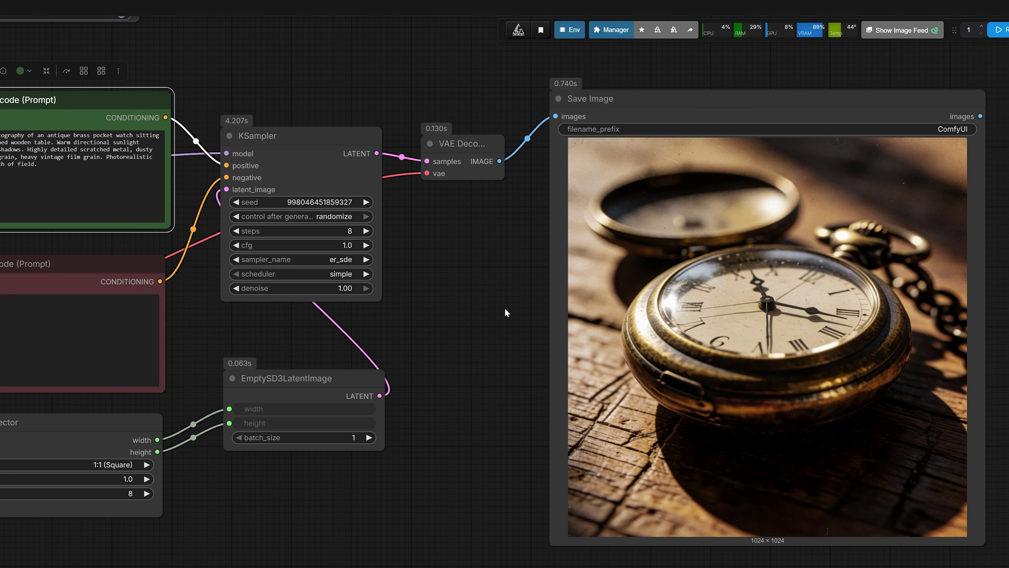
scroll(268, 264, up, 3)
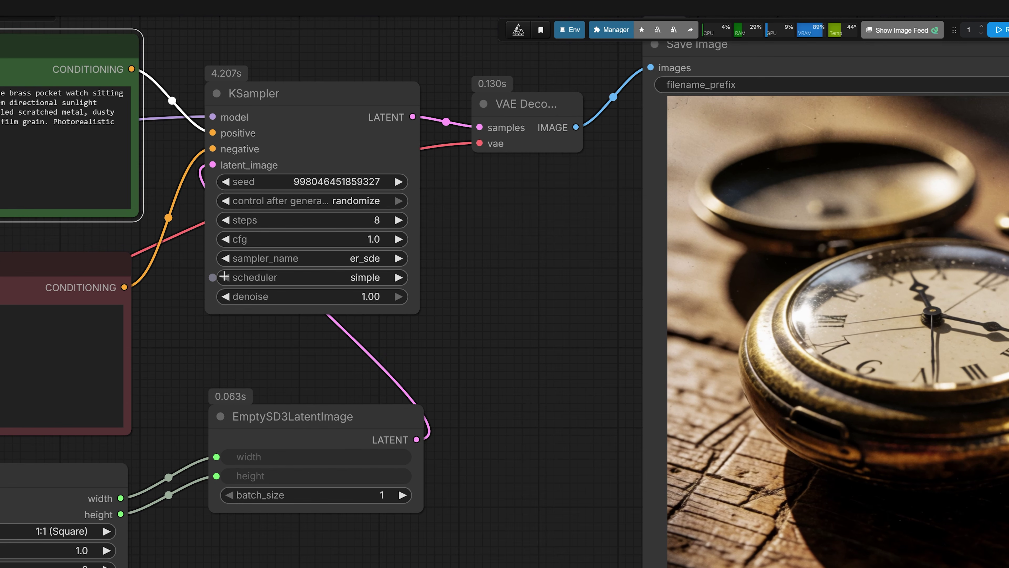
click(344, 277)
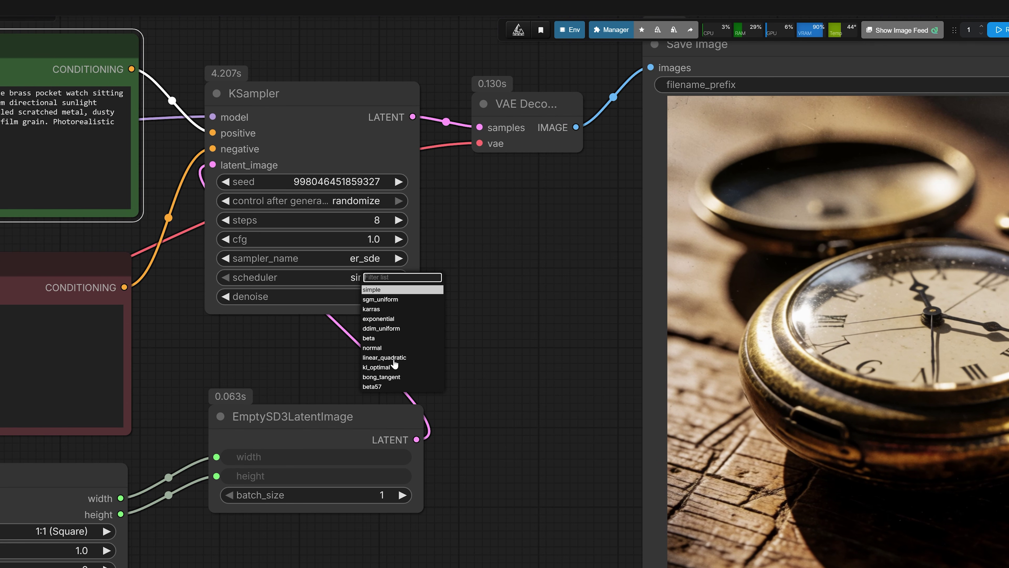
click(383, 351)
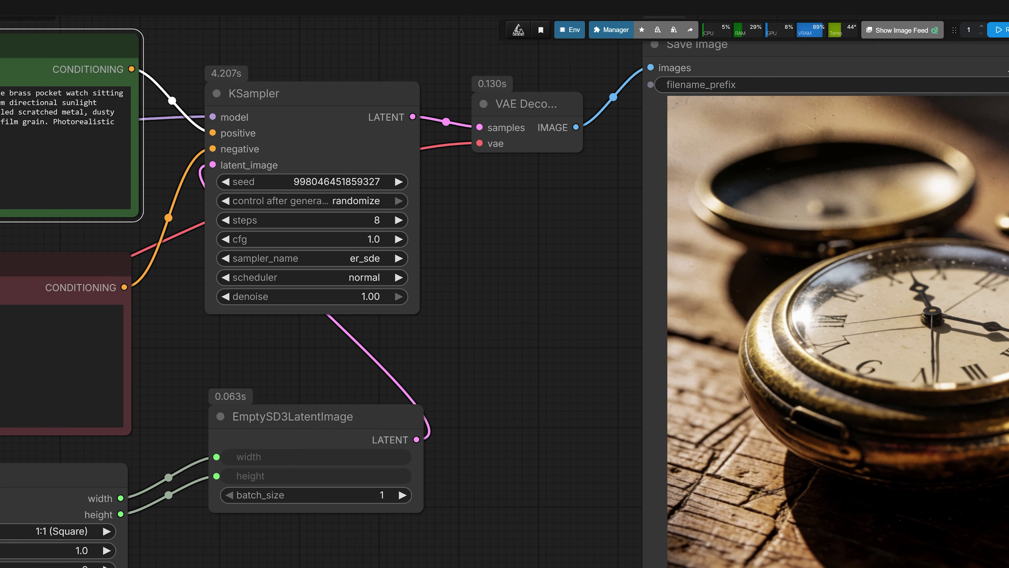
click(999, 31)
scroll(544, 284, down, 3)
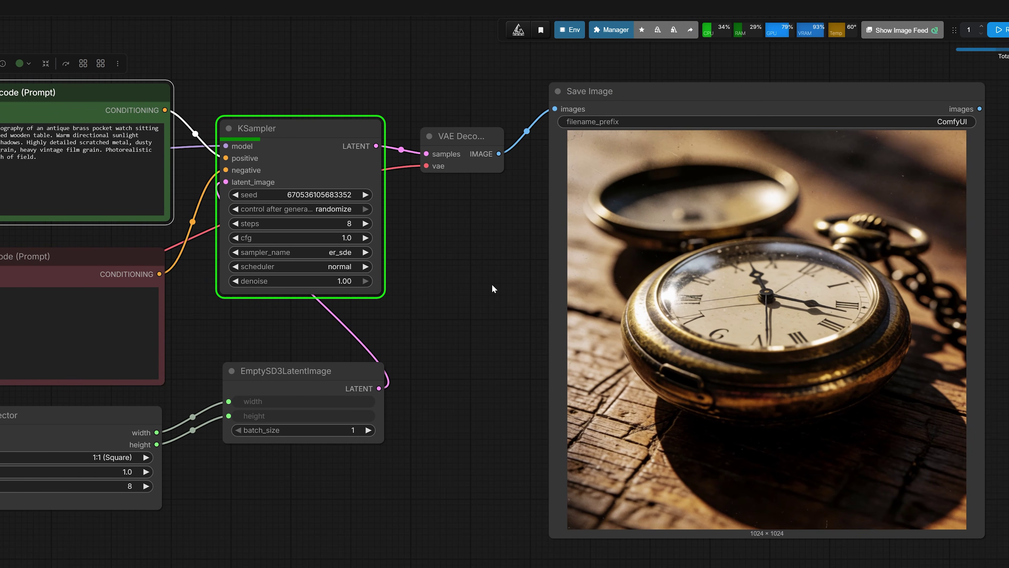
- Examine the pocket watch image generated with er_sde and the normal scheduler, checking the dial, metal, wood grain and background close up
drag(491, 283, 438, 299)
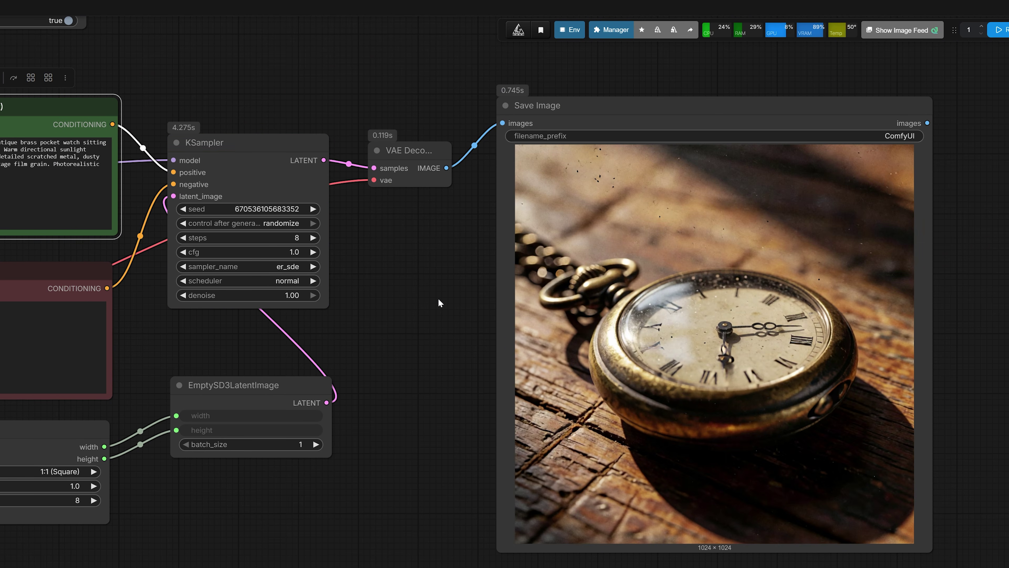
drag(438, 299, 370, 309)
scroll(576, 355, up, 4)
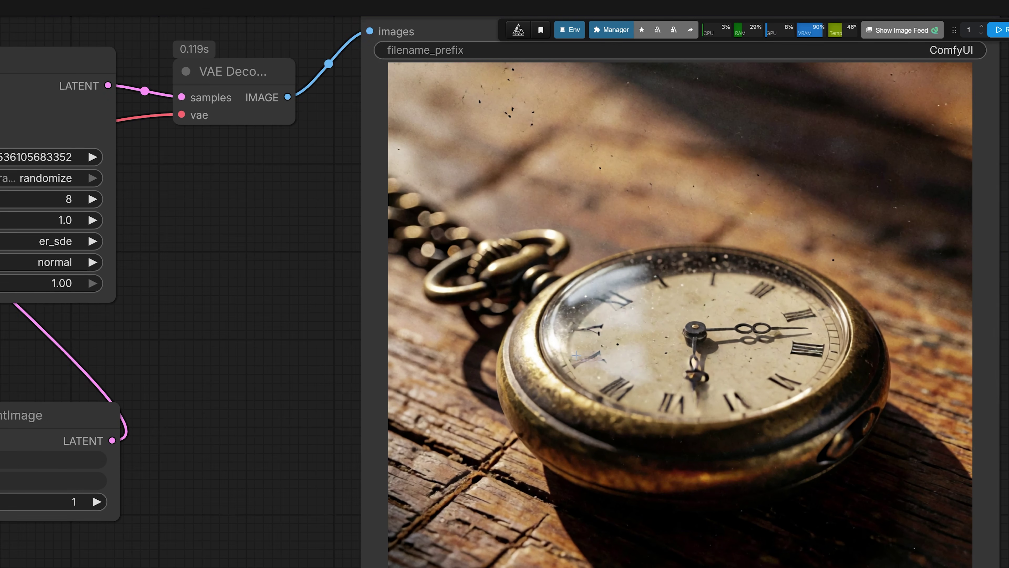
scroll(576, 355, up, 2)
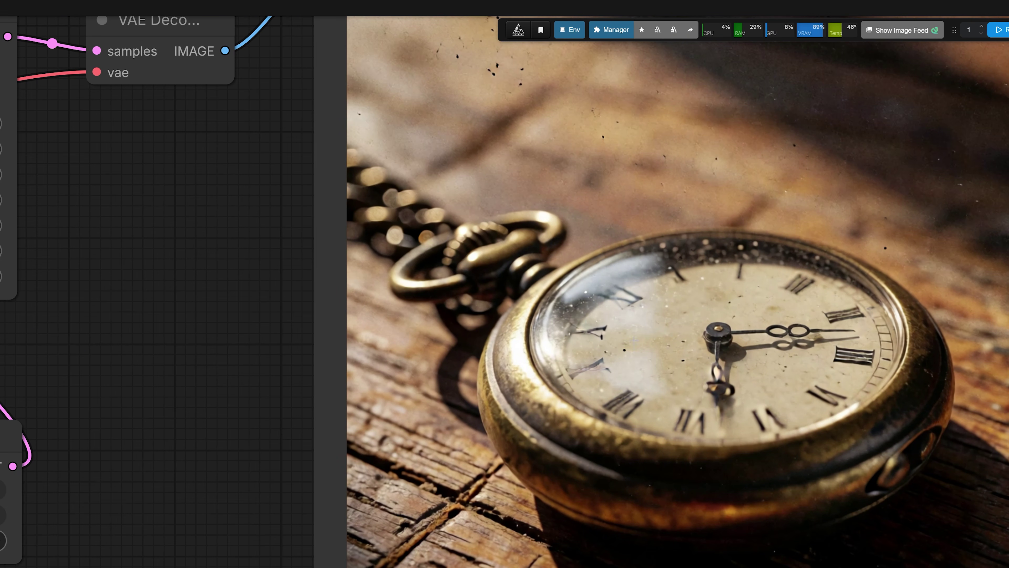
scroll(760, 352, up, 2)
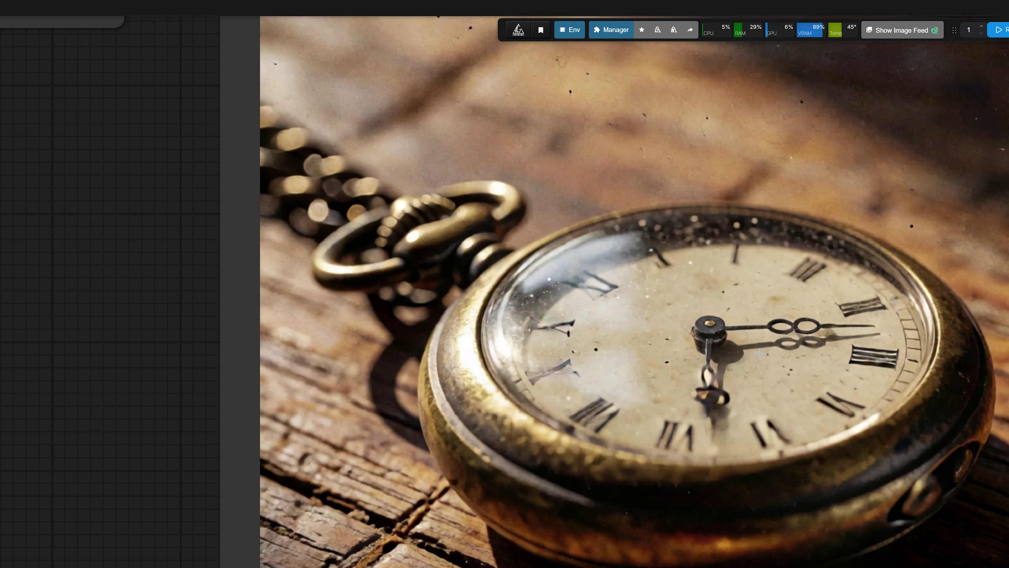
scroll(760, 353, down, 6)
scroll(756, 353, up, 4)
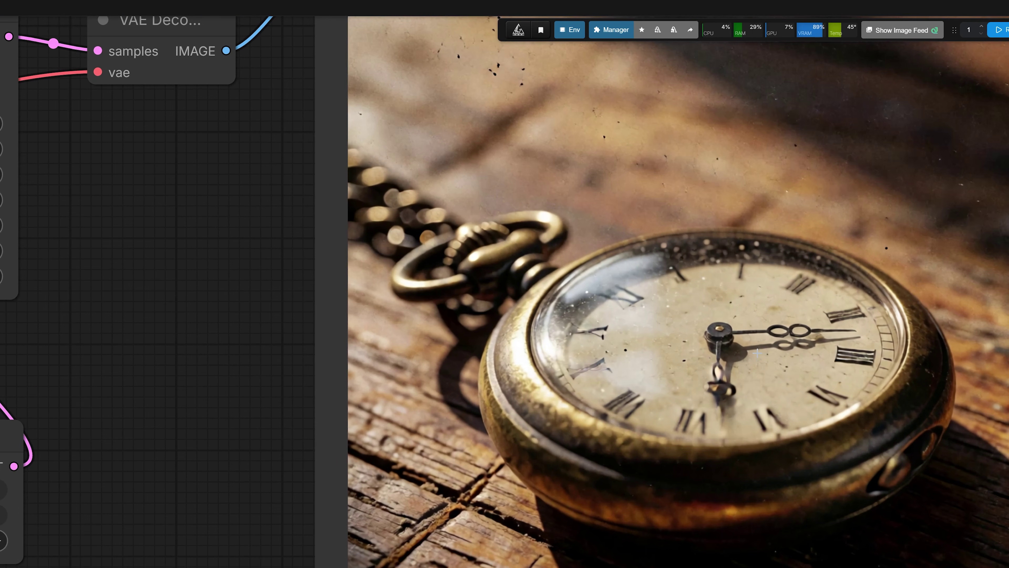
scroll(757, 353, down, 2)
scroll(757, 353, up, 3)
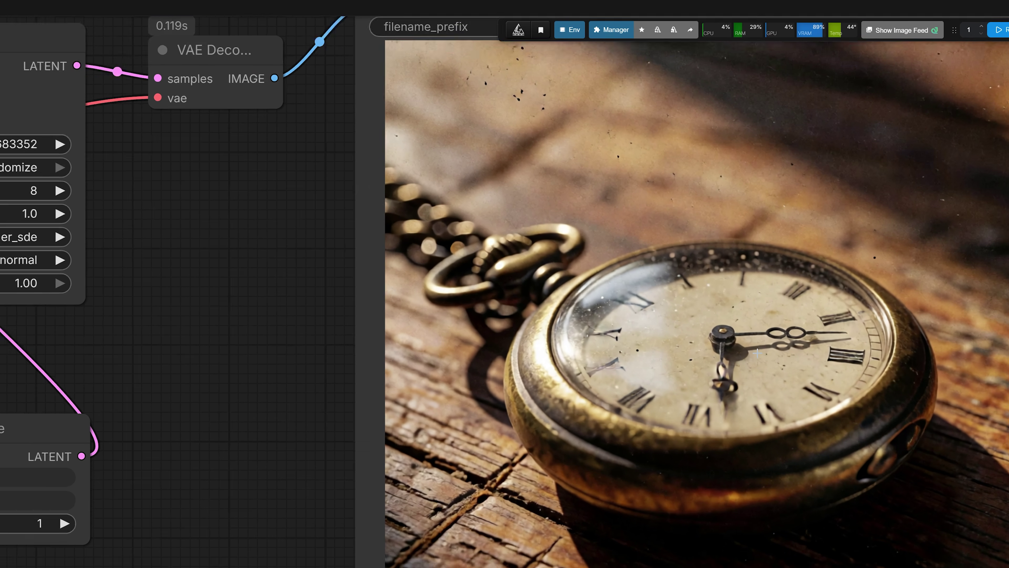
scroll(641, 324, down, 4)
scroll(641, 324, down, 2)
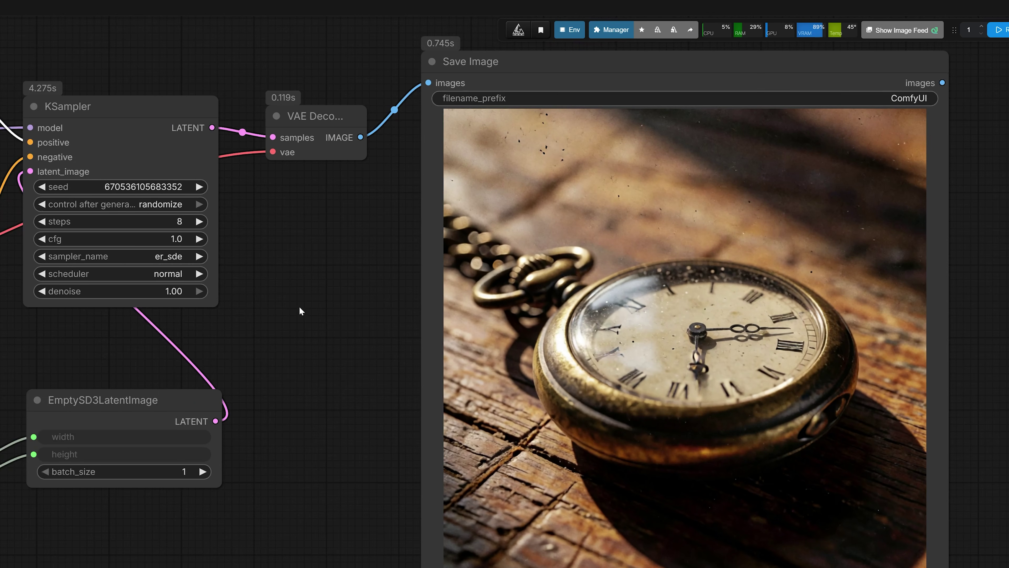
scroll(300, 309, up, 1)
scroll(711, 293, up, 3)
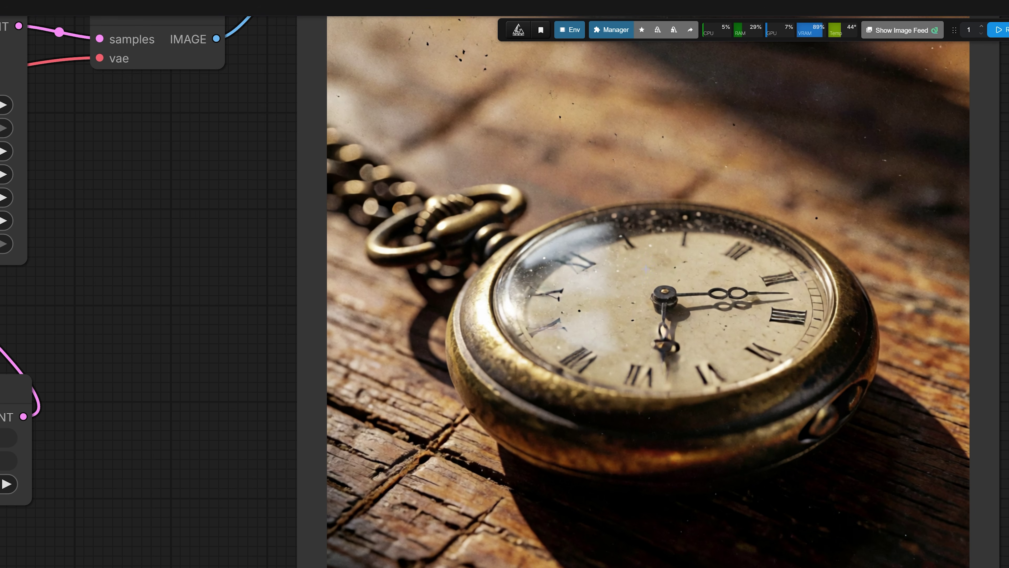
scroll(724, 305, down, 4)
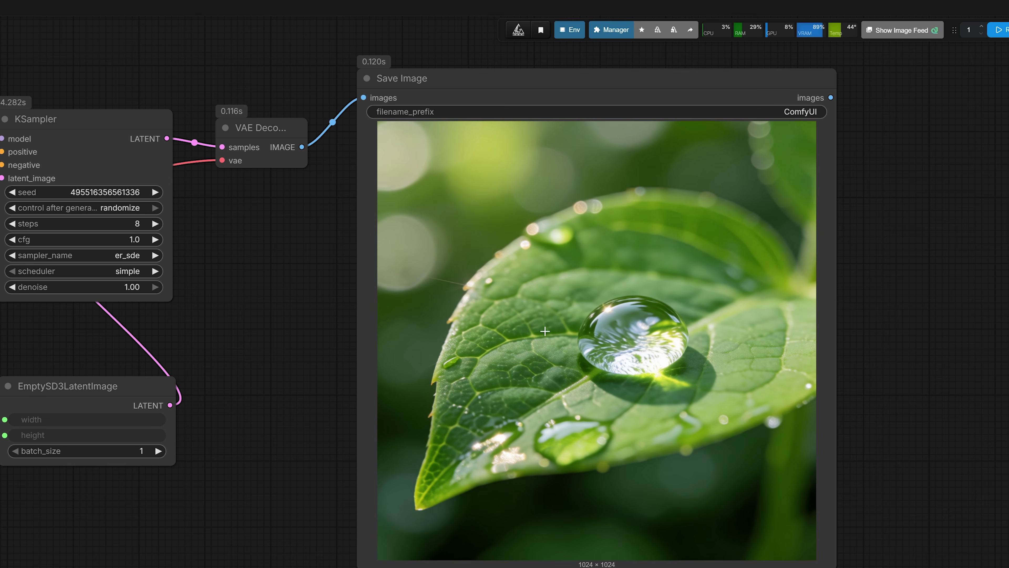
- Examine the leaf image generated with er_sde and the simple scheduler, checking the water drop and leaf veins close up
scroll(645, 321, up, 7)
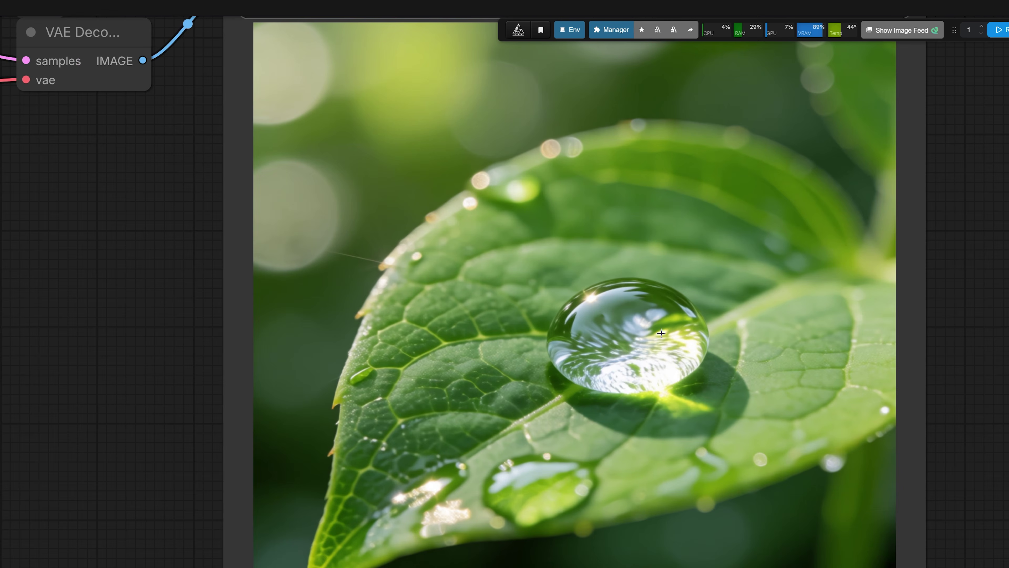
scroll(614, 330, down, 4)
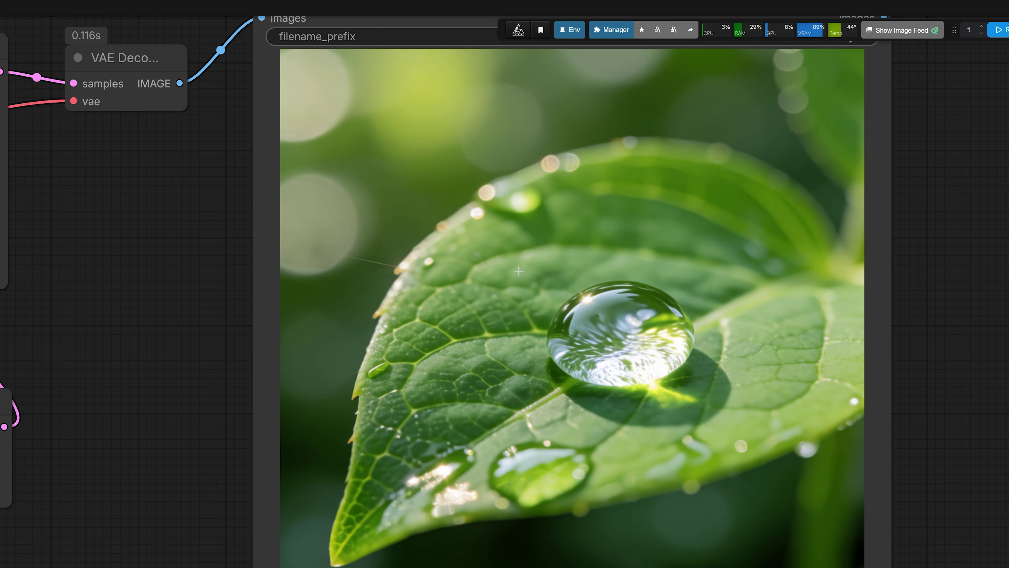
scroll(622, 301, down, 2)
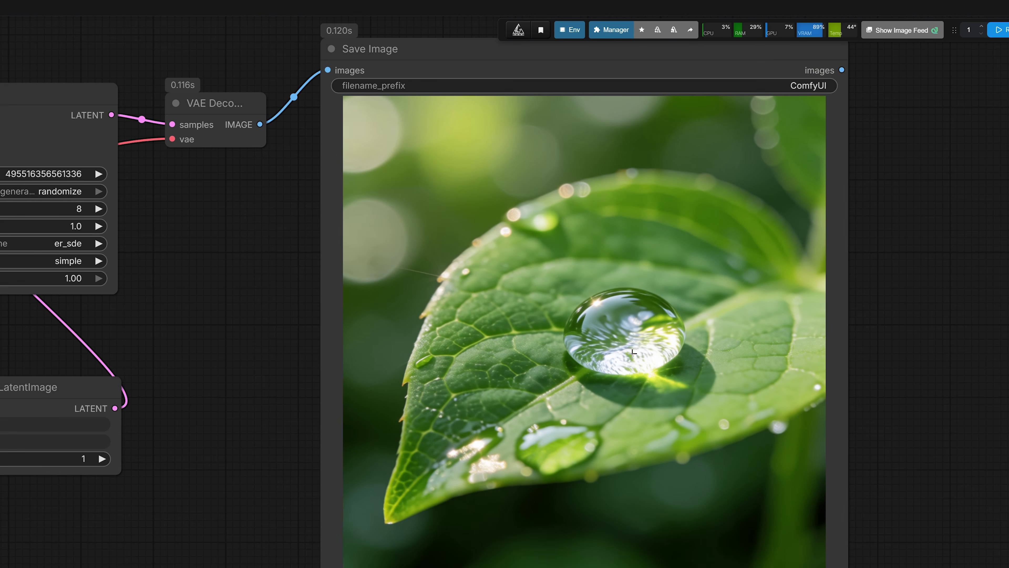
scroll(634, 351, up, 3)
scroll(503, 395, down, 4)
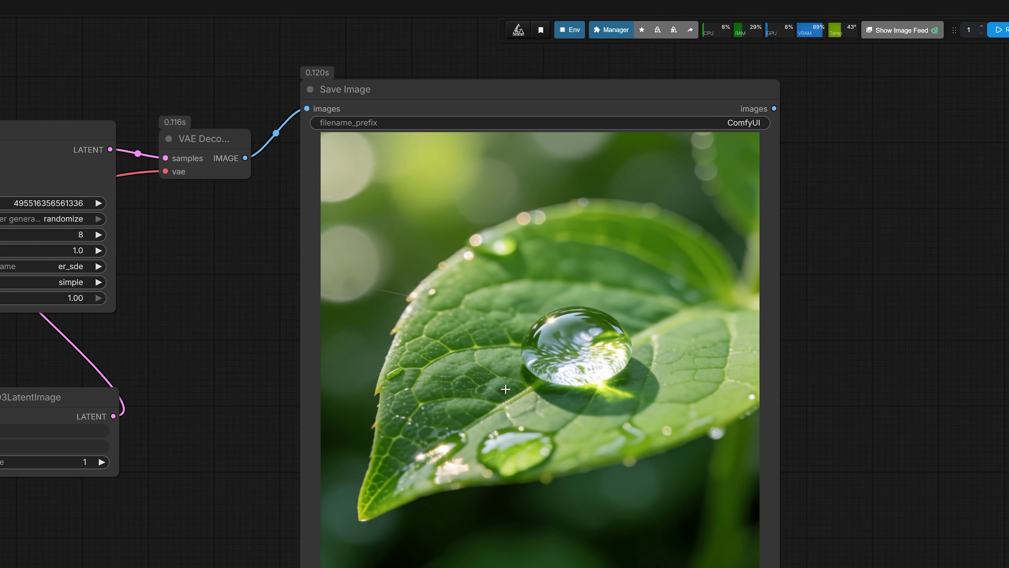
scroll(502, 395, down, 1)
- Duplicate the leaf image's Save Image node, move the original aside, and connect the VAE Decode output to the duplicate
drag(247, 313, 312, 303)
drag(487, 104, 667, 112)
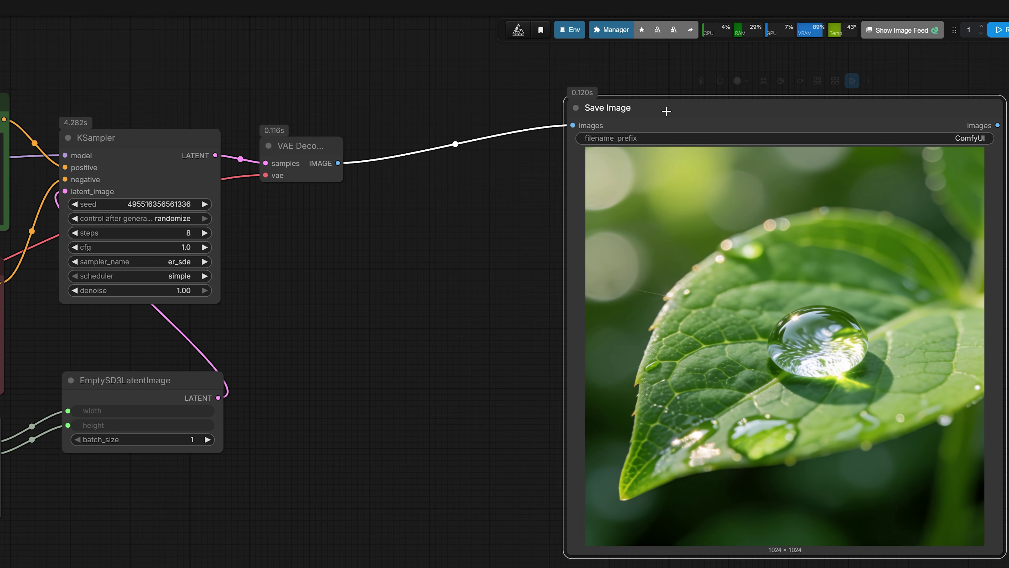
key(ctrl+c)
key(ctrl+v)
drag(747, 110, 999, 115)
drag(851, 133, 446, 126)
- Set the KSampler's scheduler to normal, run the leaf workflow, and view both Save Image results side by side
click(386, 381)
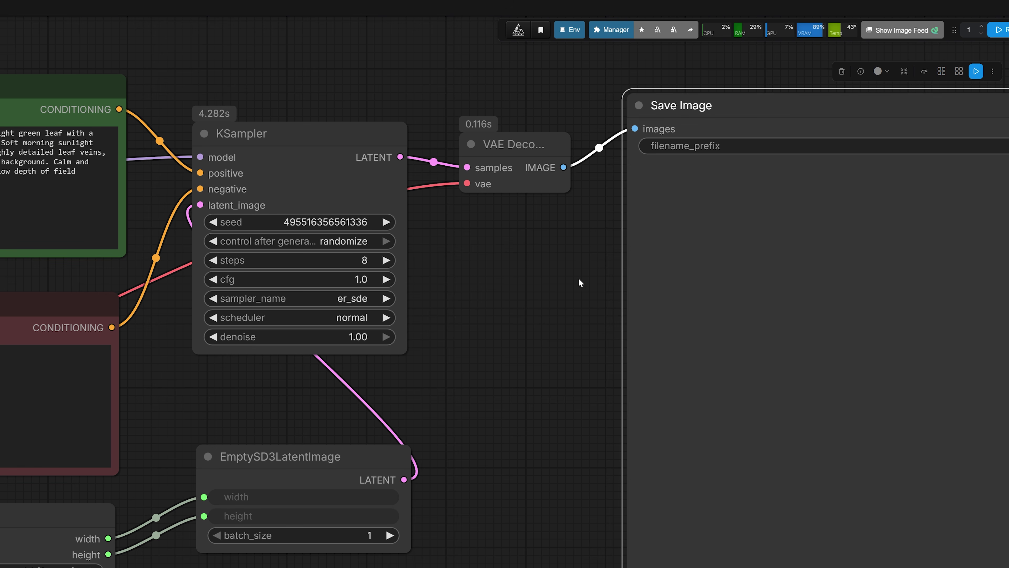
click(999, 29)
scroll(562, 273, down, 5)
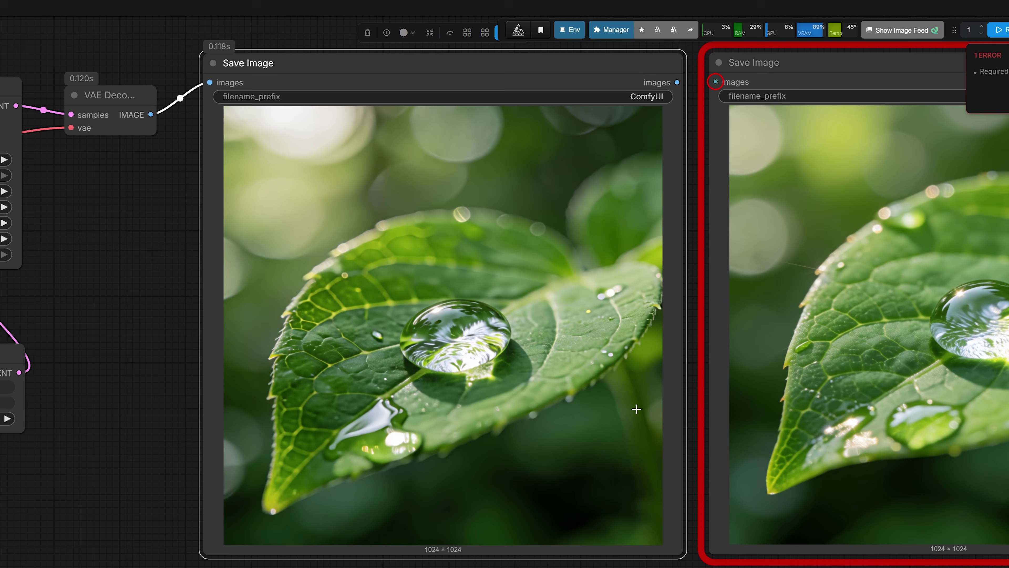
scroll(587, 347, down, 2)
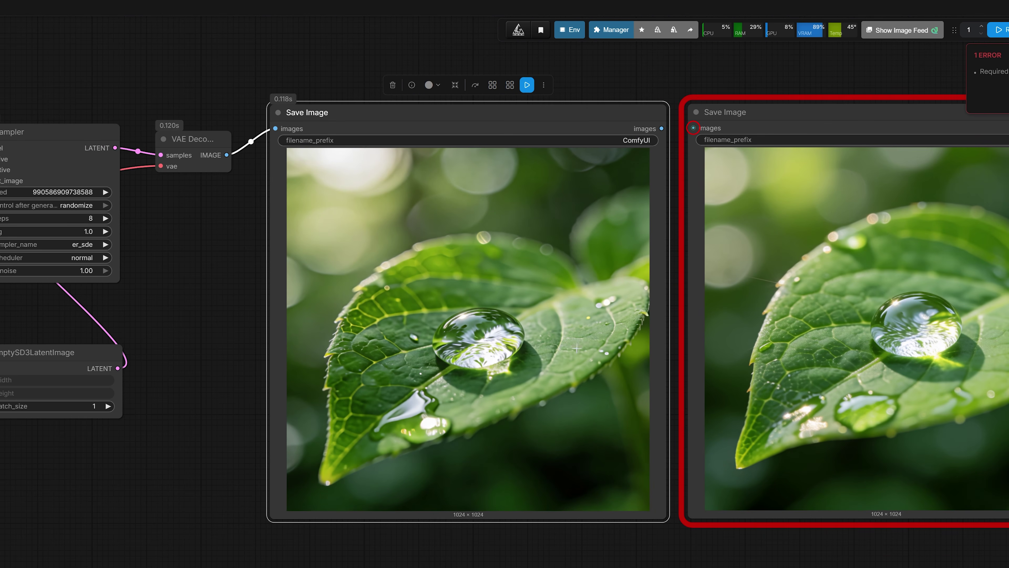
- Check the KSampler's sampler choice and run the leaf workflow again with er_sde and the normal scheduler
drag(174, 294, 383, 304)
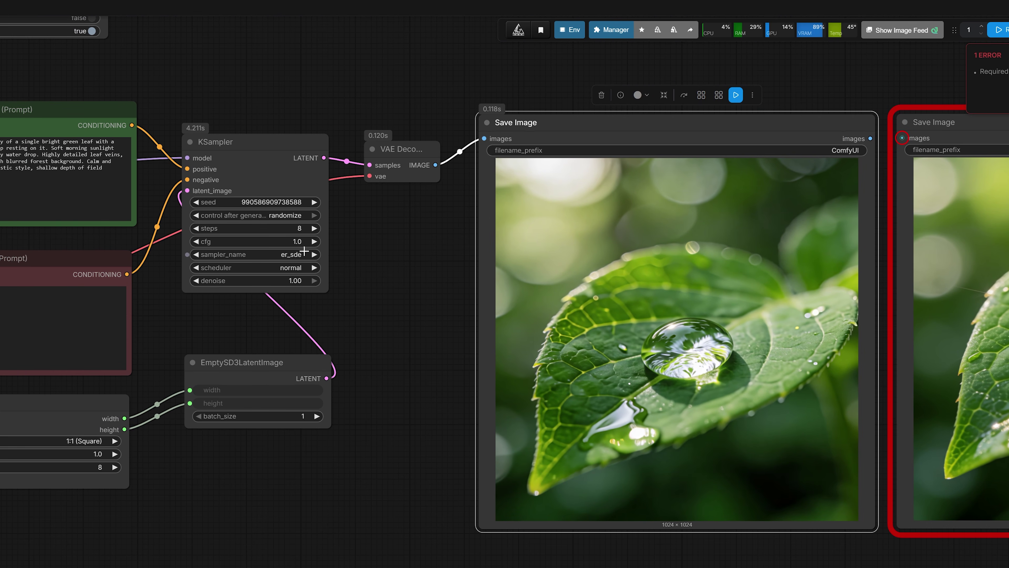
click(292, 254)
click(302, 53)
click(997, 31)
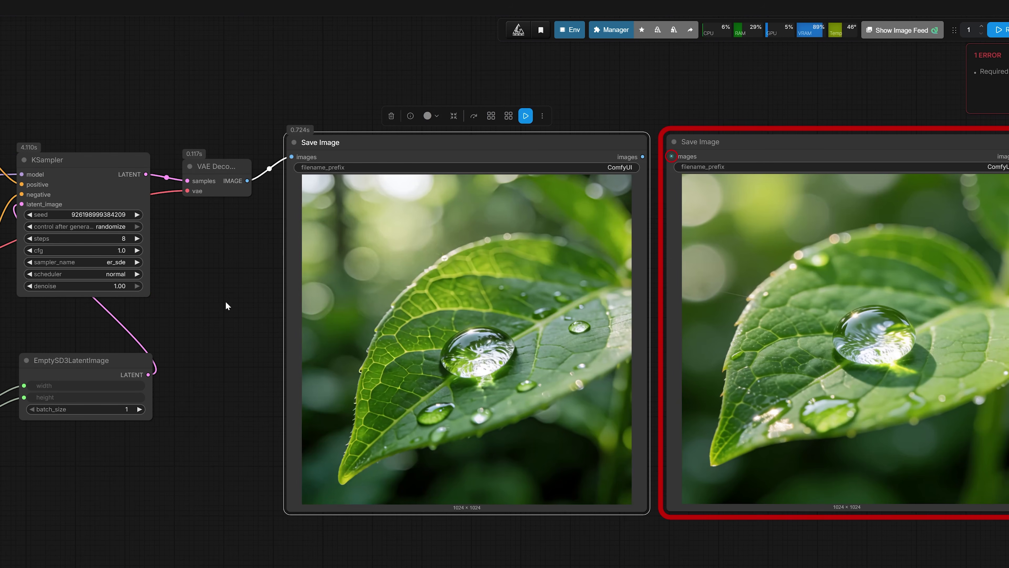
- Compare the new leaf image with the earlier simple-scheduler one, reviewing the KSampler's sampler and scheduler settings
scroll(122, 255, up, 4)
drag(78, 318, 349, 336)
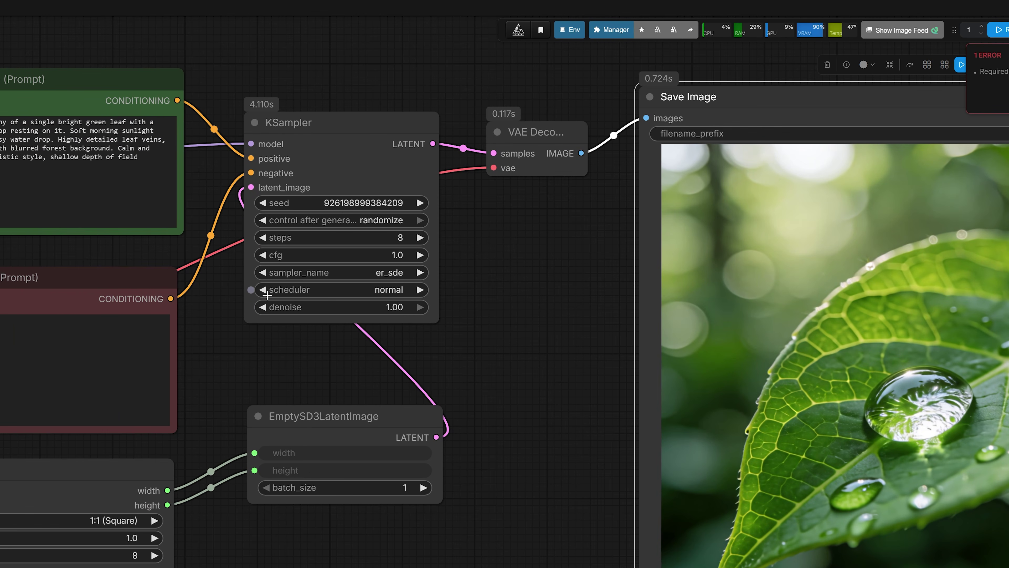
scroll(522, 322, down, 5)
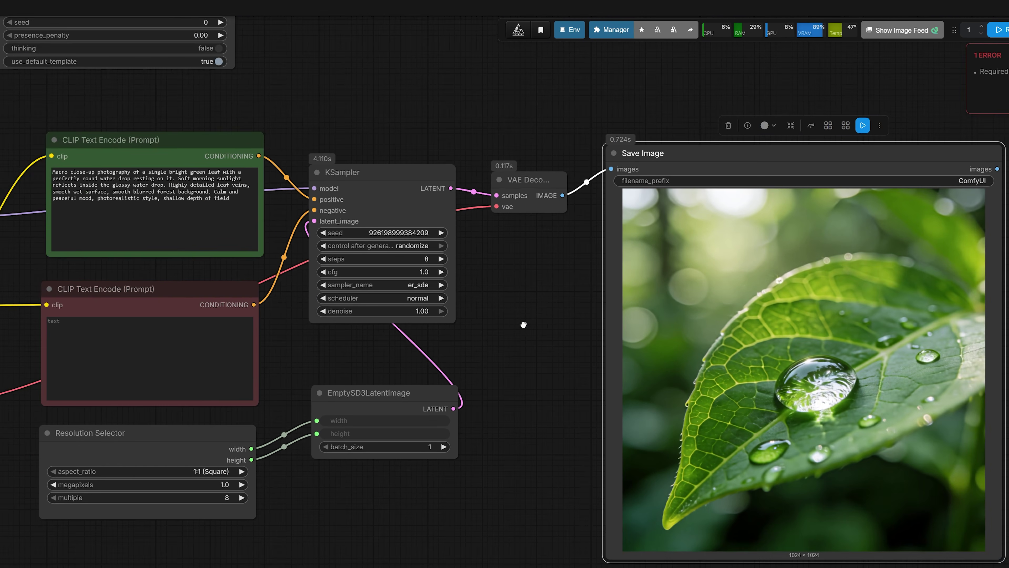
drag(522, 322, 153, 284)
scroll(153, 284, up, 2)
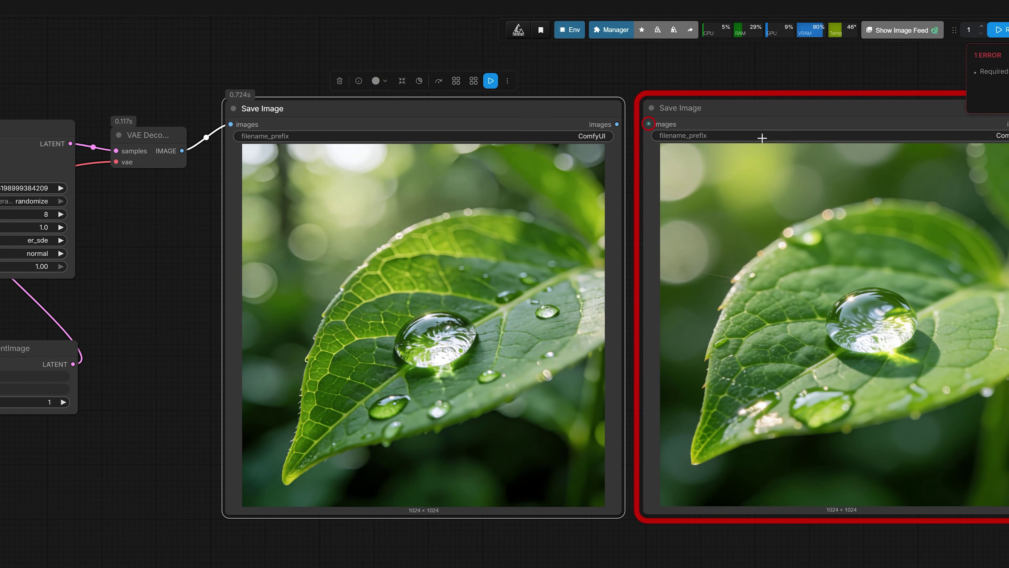
scroll(499, 285, up, 1)
scroll(474, 382, up, 1)
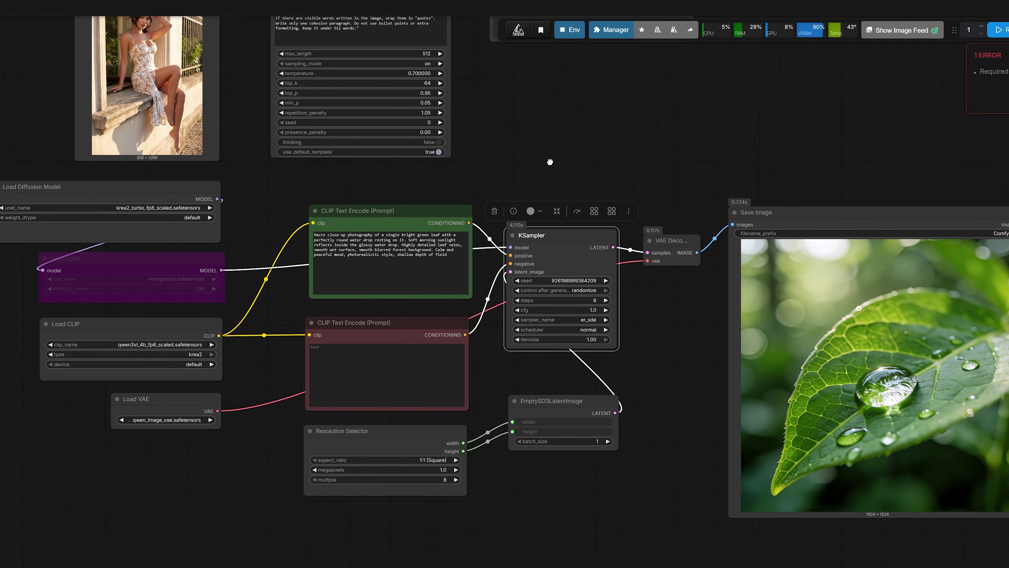
drag(551, 162, 619, 250)
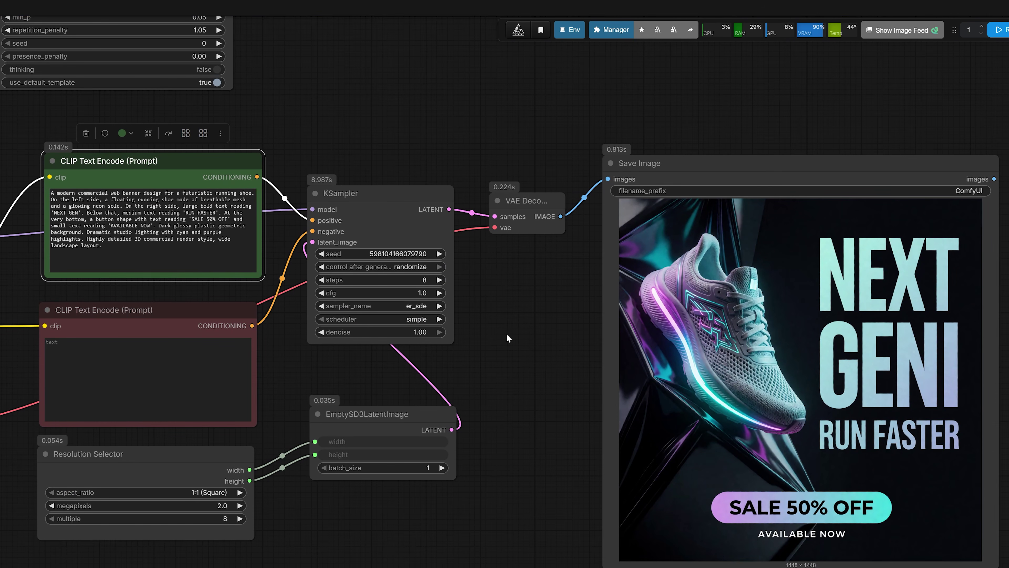
- Compare the lettering and detail of the running shoe banner generated at 2.0 and at 3.0 megapixels
scroll(501, 335, up, 2)
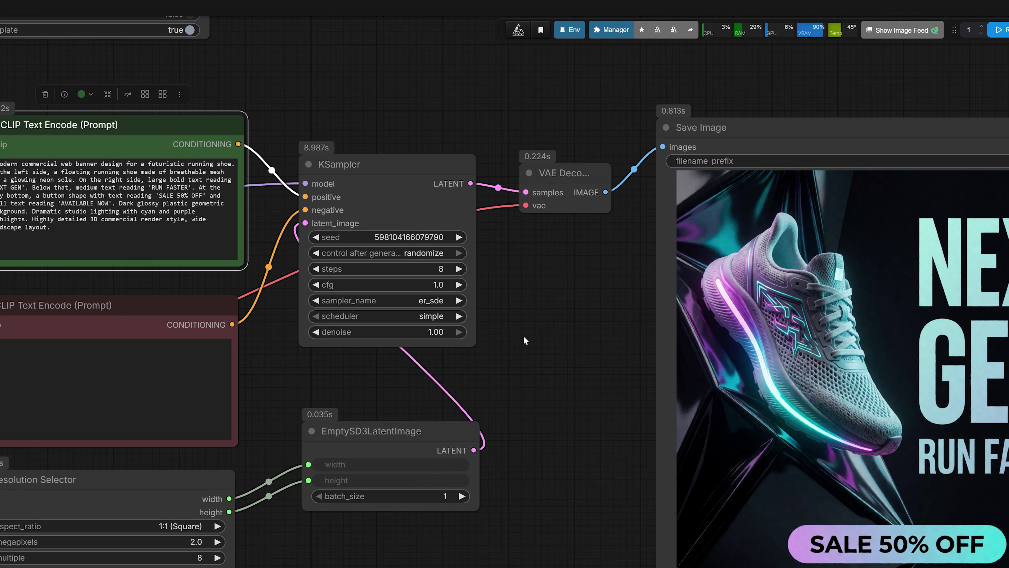
drag(524, 336, 205, 287)
scroll(509, 347, up, 2)
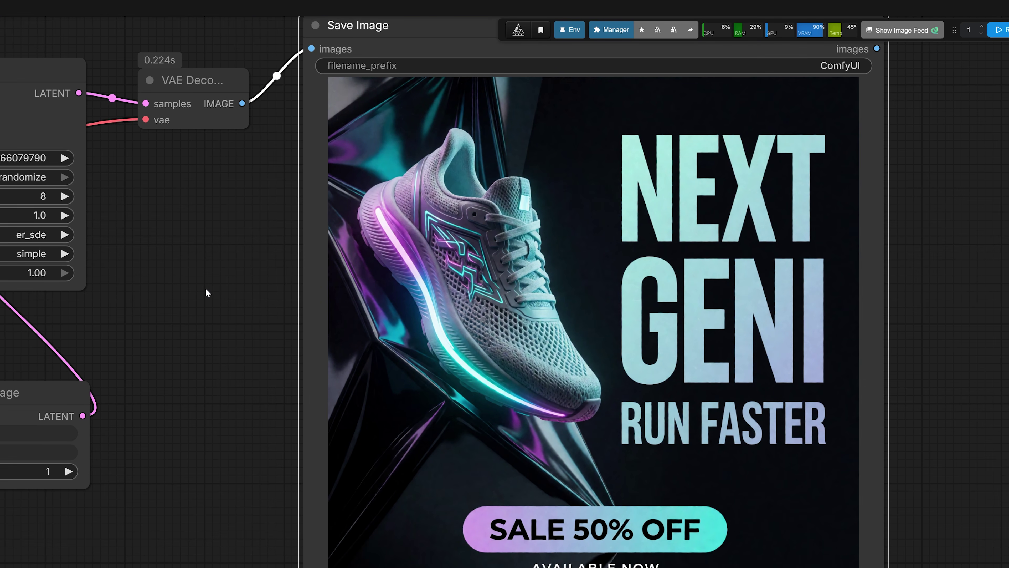
scroll(424, 301, down, 1)
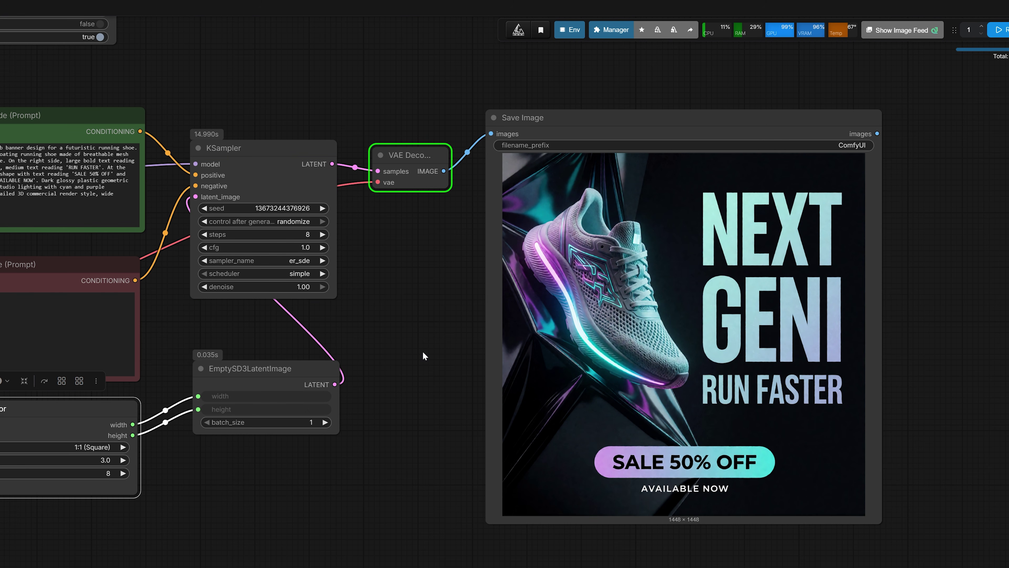
drag(423, 351, 370, 342)
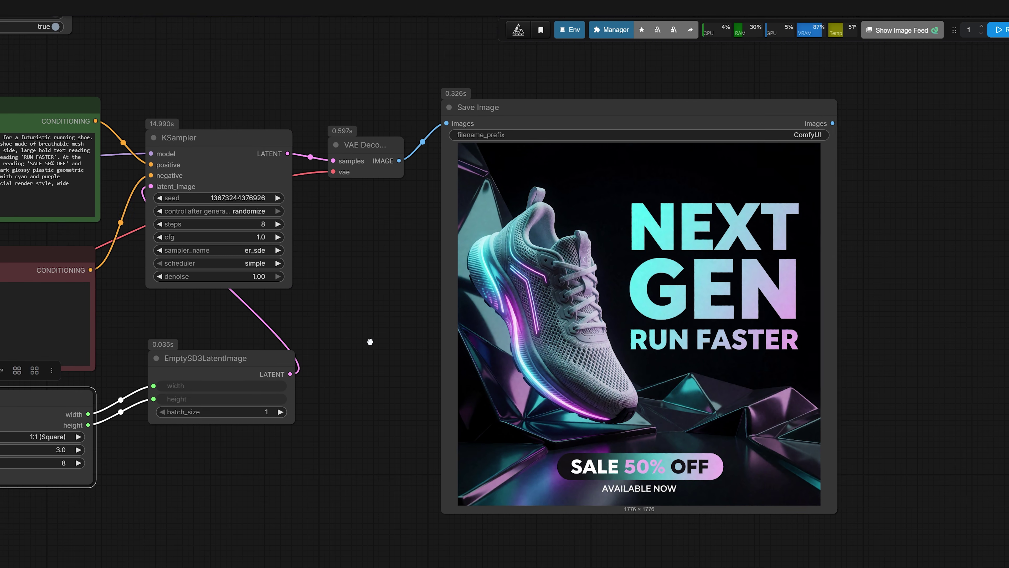
scroll(579, 437, up, 5)
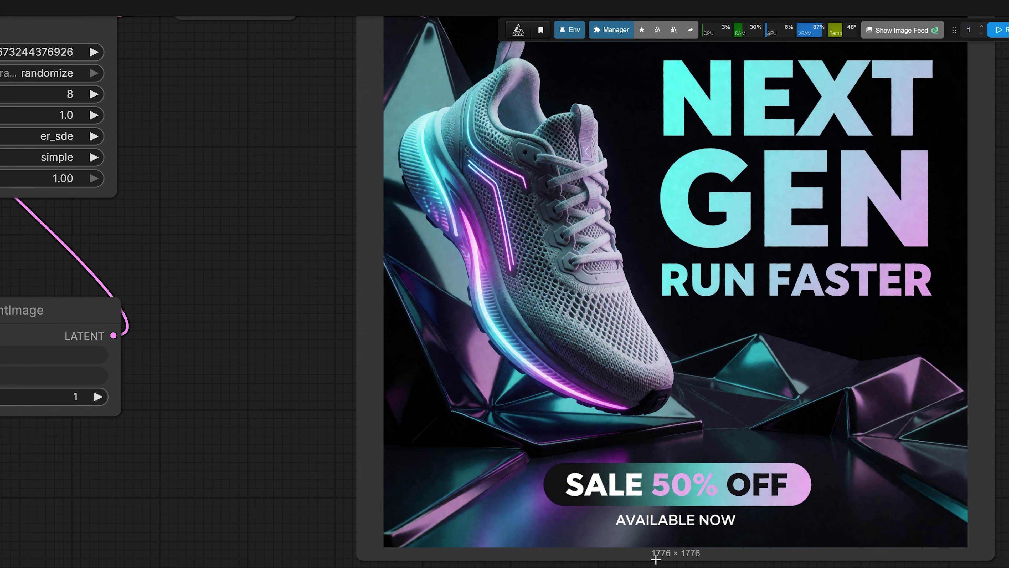
scroll(696, 531, down, 2)
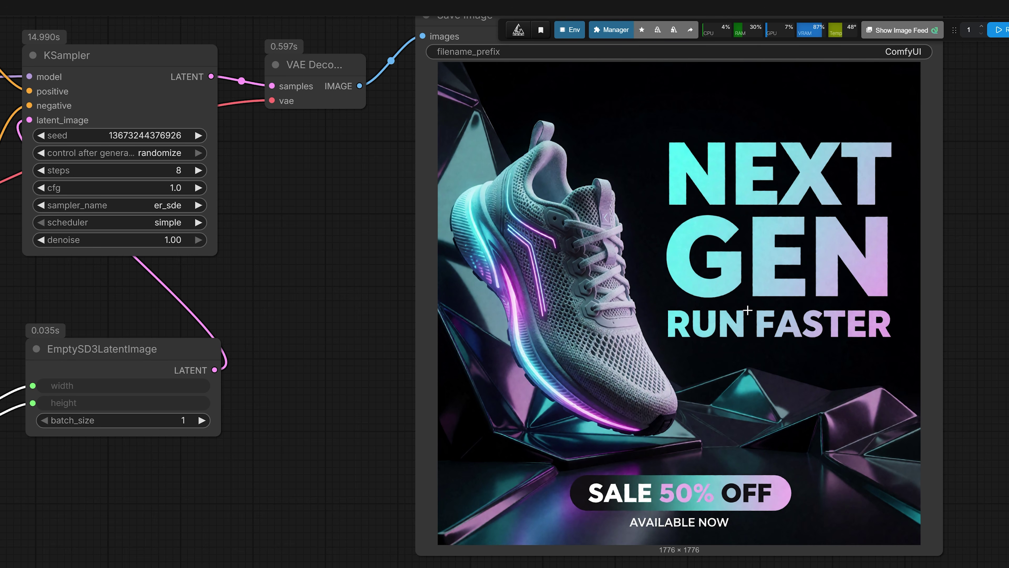
scroll(516, 406, down, 2)
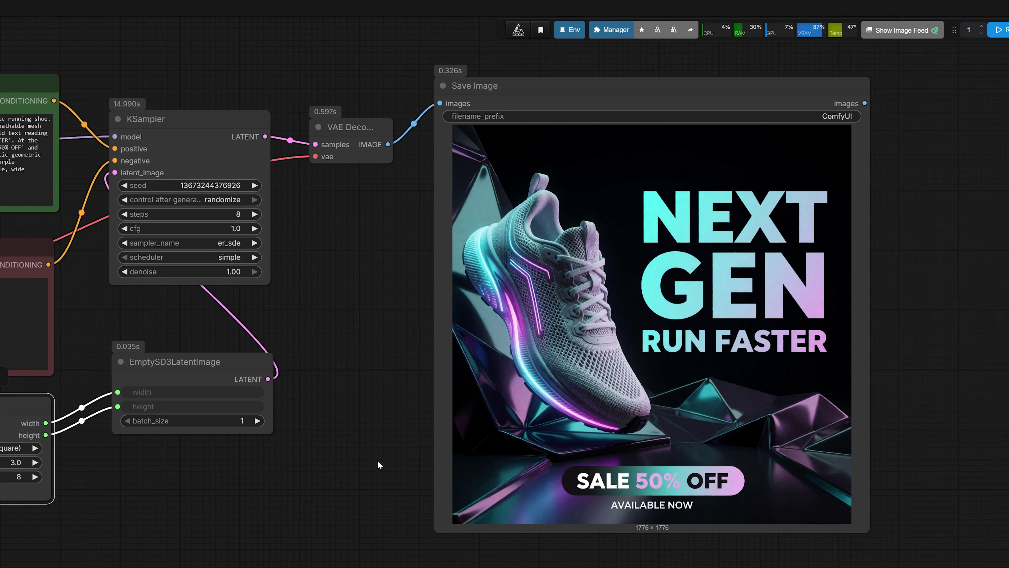
- Set the Resolution Selector's megapixels to 6, run the shoe banner workflow, and inspect the generated image
drag(277, 472, 716, 426)
scroll(465, 430, up, 3)
click(453, 415)
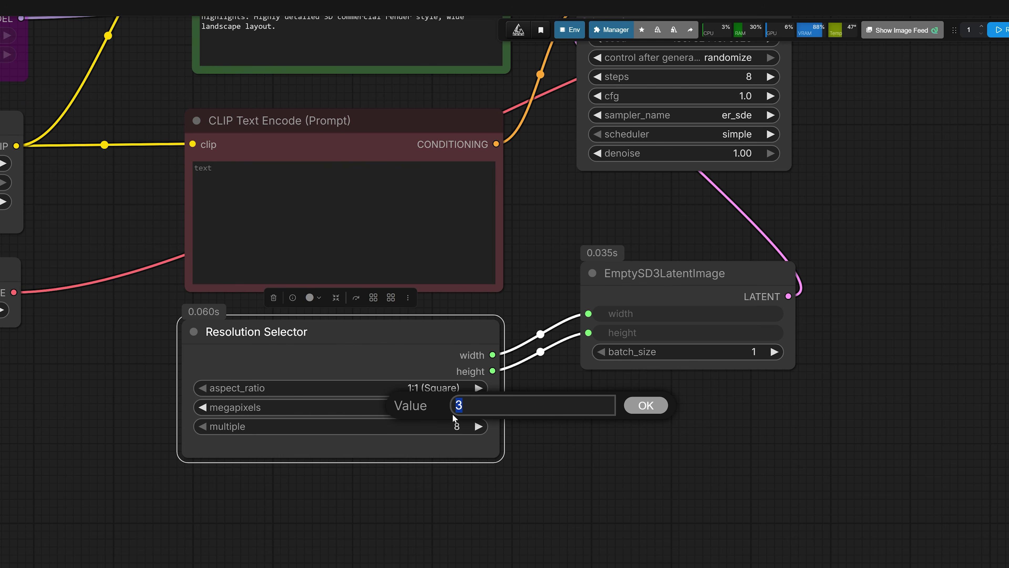
text(6)
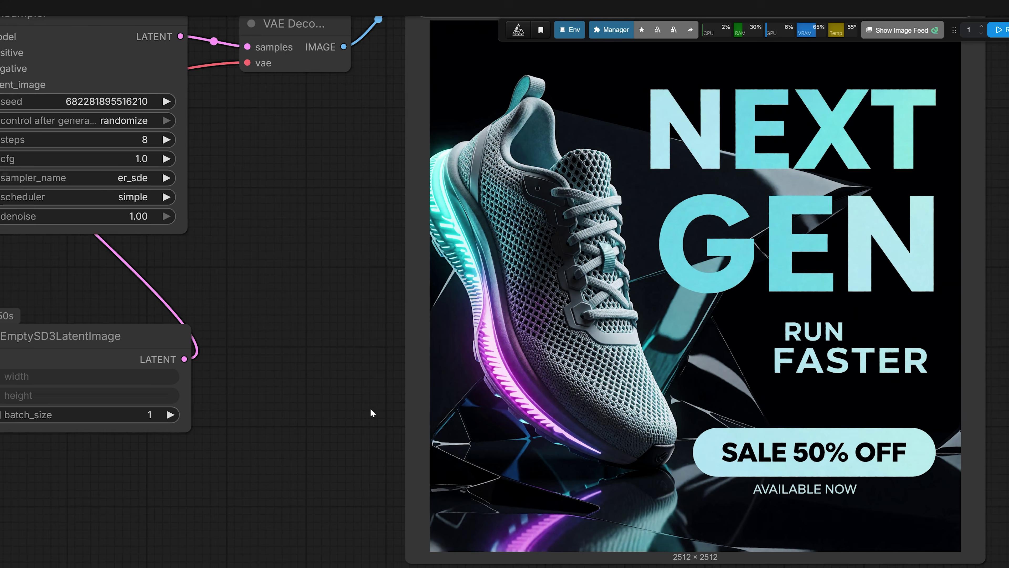
scroll(371, 409, up, 1)
drag(342, 408, 277, 388)
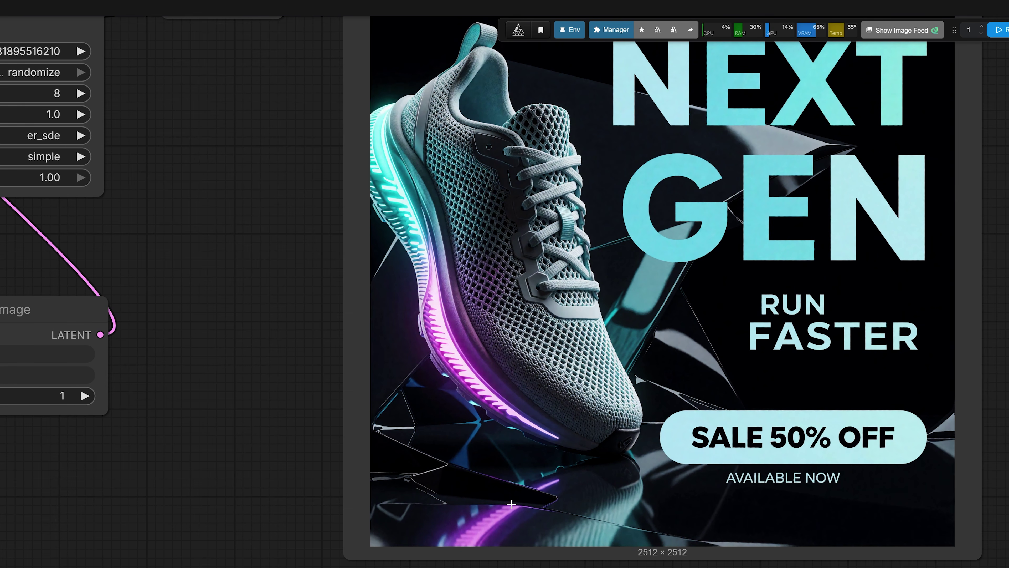
scroll(509, 499, down, 2)
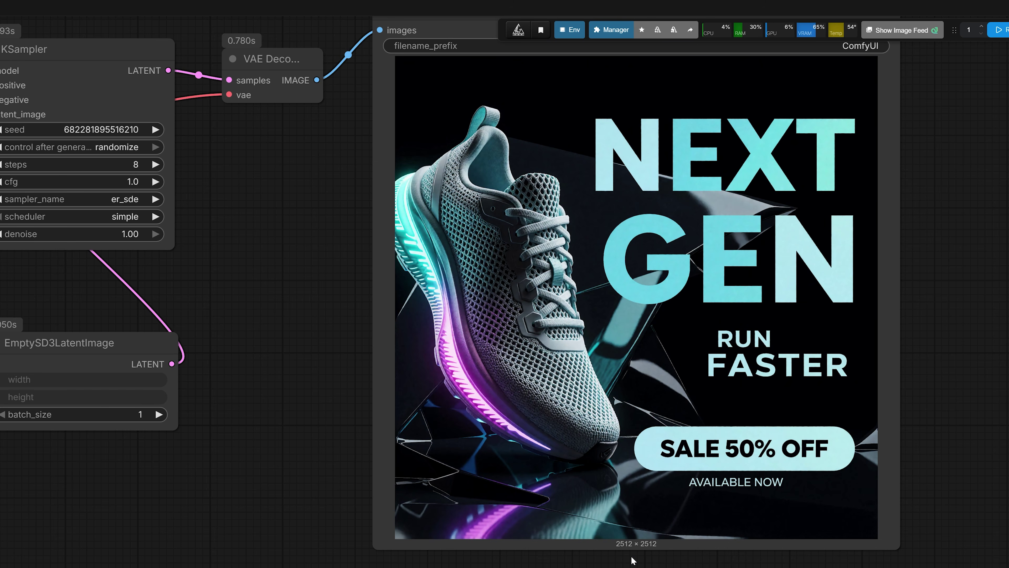
- Set the Resolution Selector's megapixels to 8, run the shoe banner workflow again, and return to the resolution settings
scroll(632, 561, up, 1)
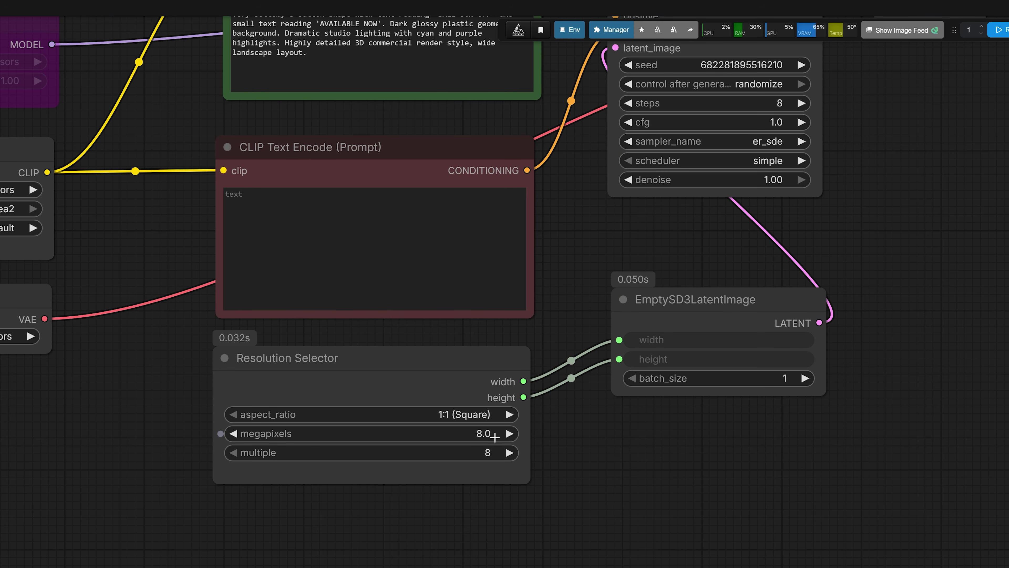
scroll(715, 495, down, 3)
drag(767, 492, 439, 477)
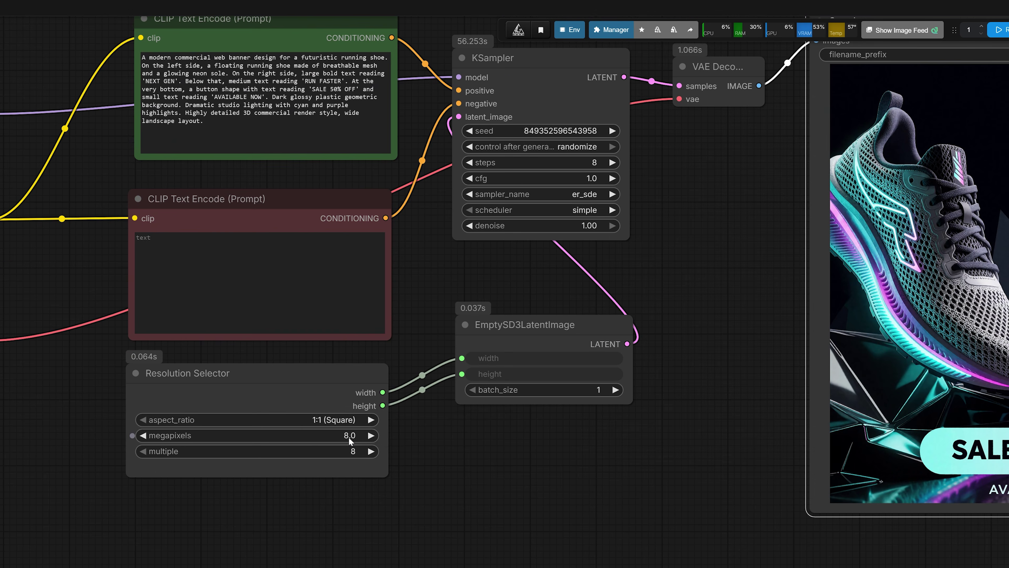
- Set the Resolution Selector's megapixels to 10, generate the shoe banner again, and inspect the sneaker and lettering
click(349, 436)
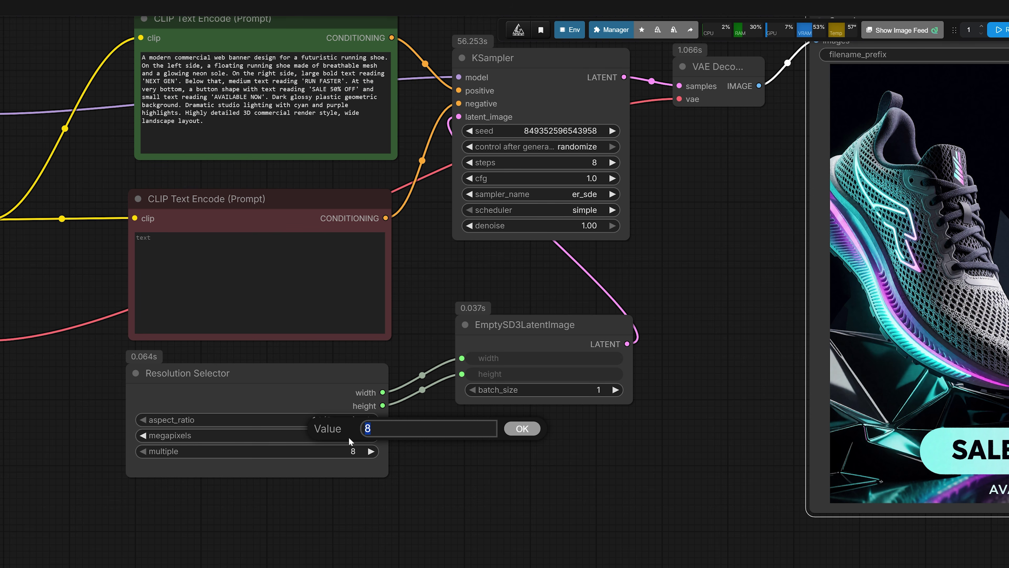
text(1.0)
key(Return)
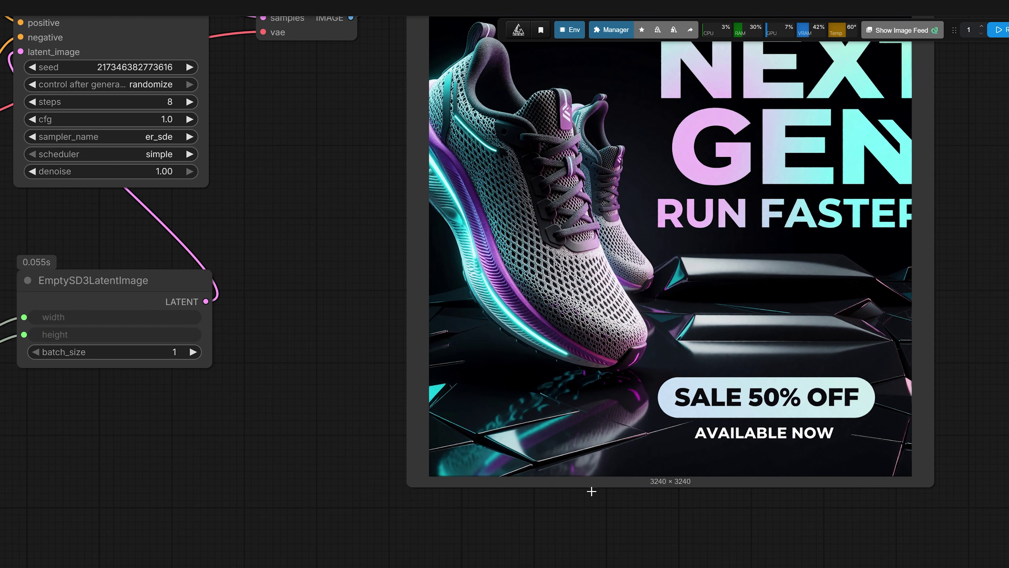
scroll(657, 496, up, 2)
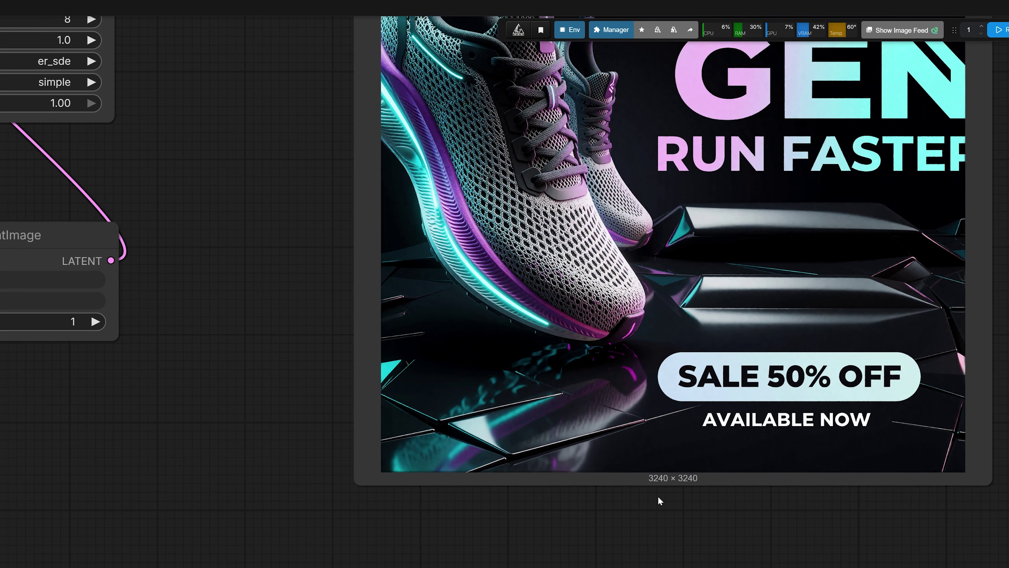
drag(656, 494, 643, 540)
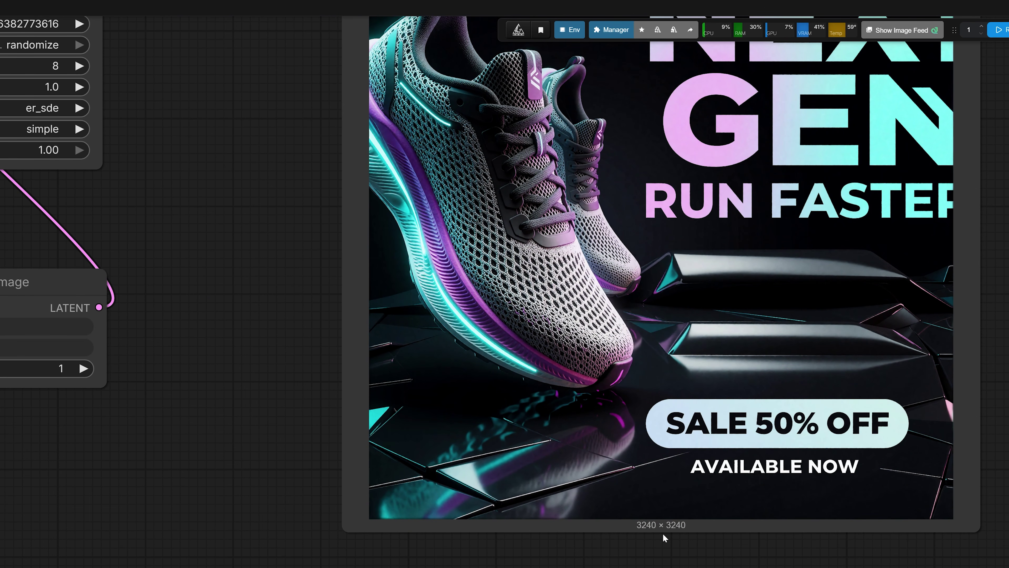
scroll(675, 533, down, 2)
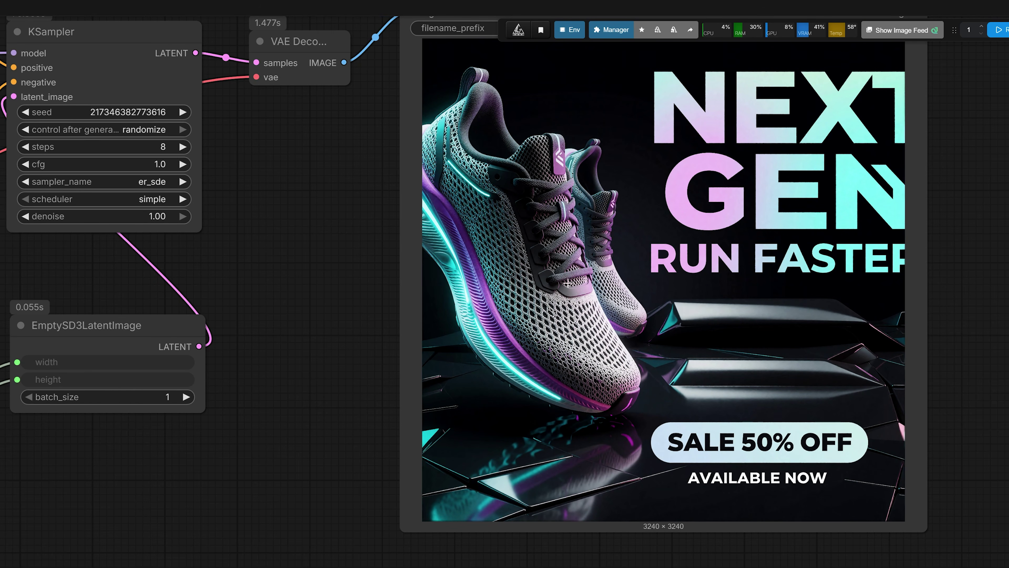
drag(284, 317, 237, 345)
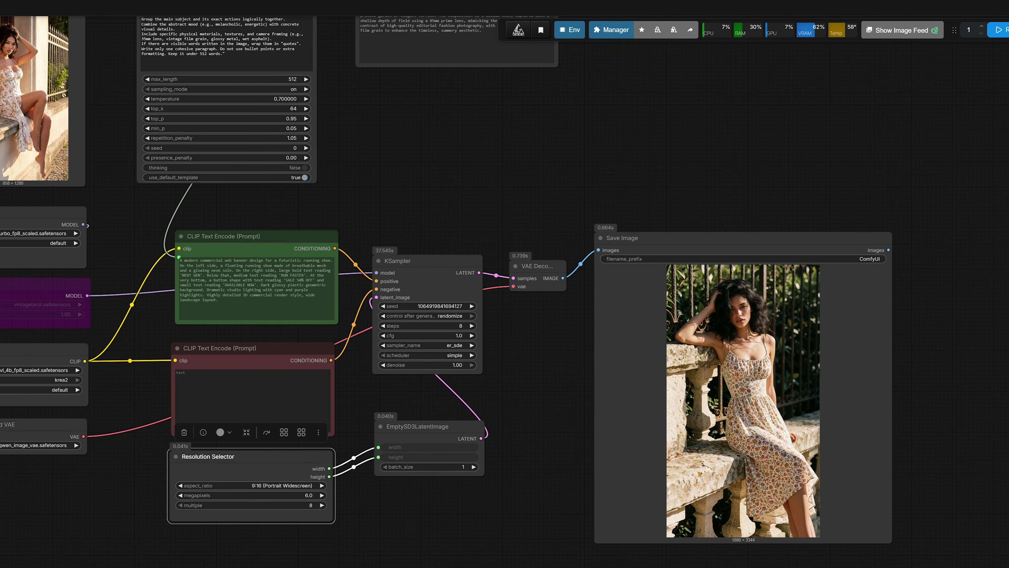
- Move the Save Image node higher on the canvas and review the floral-dress portrait alongside its Resolution Selector settings
drag(750, 245, 723, 134)
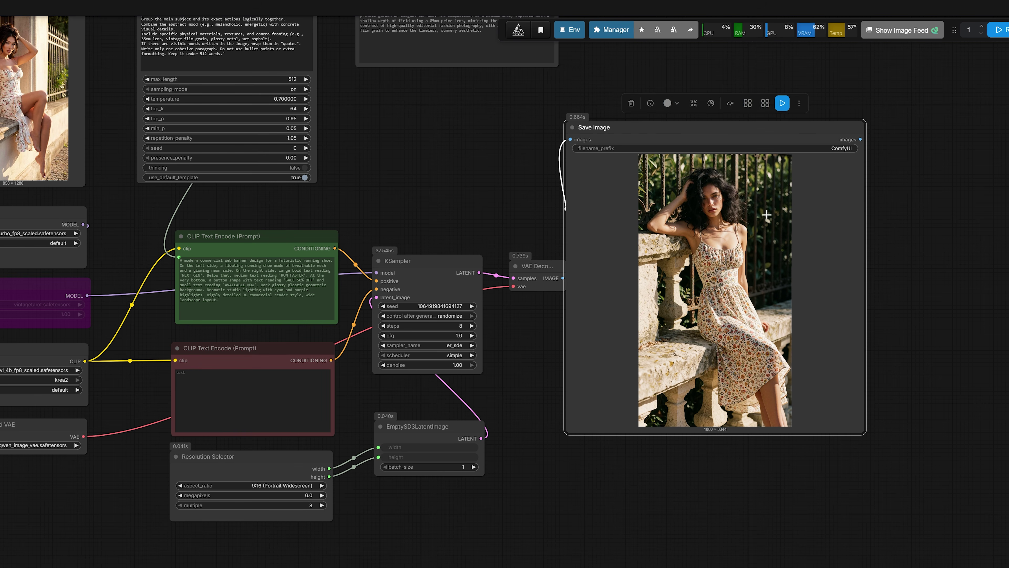
scroll(761, 246, up, 6)
drag(987, 405, 1008, 340)
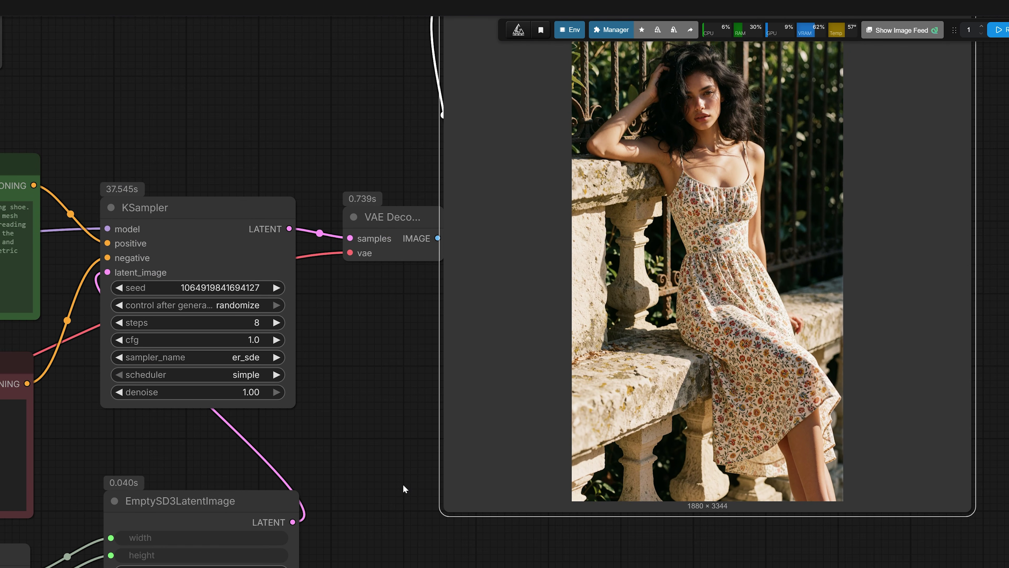
drag(323, 501, 436, 435)
click(96, 505)
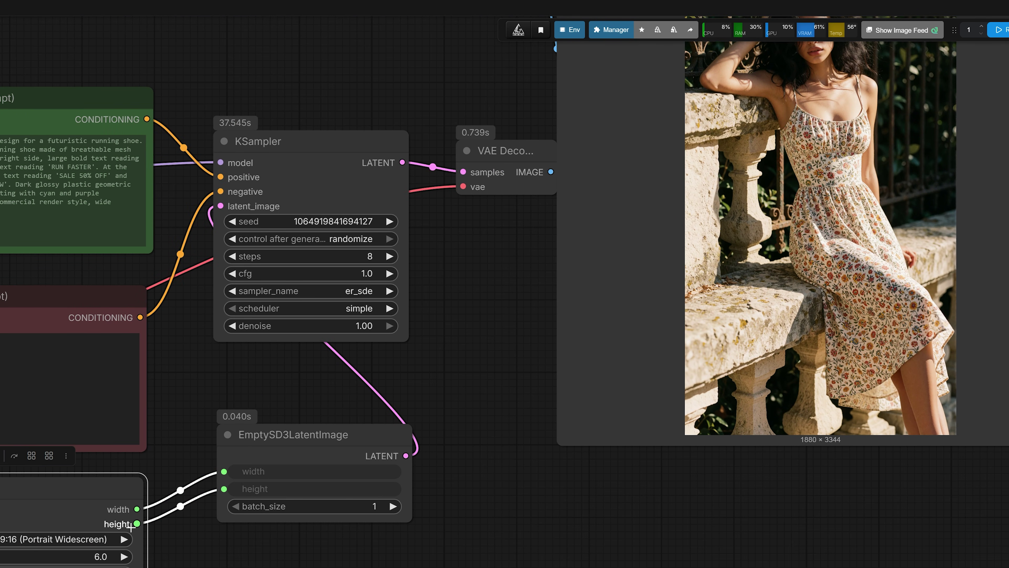
drag(216, 488, 314, 468)
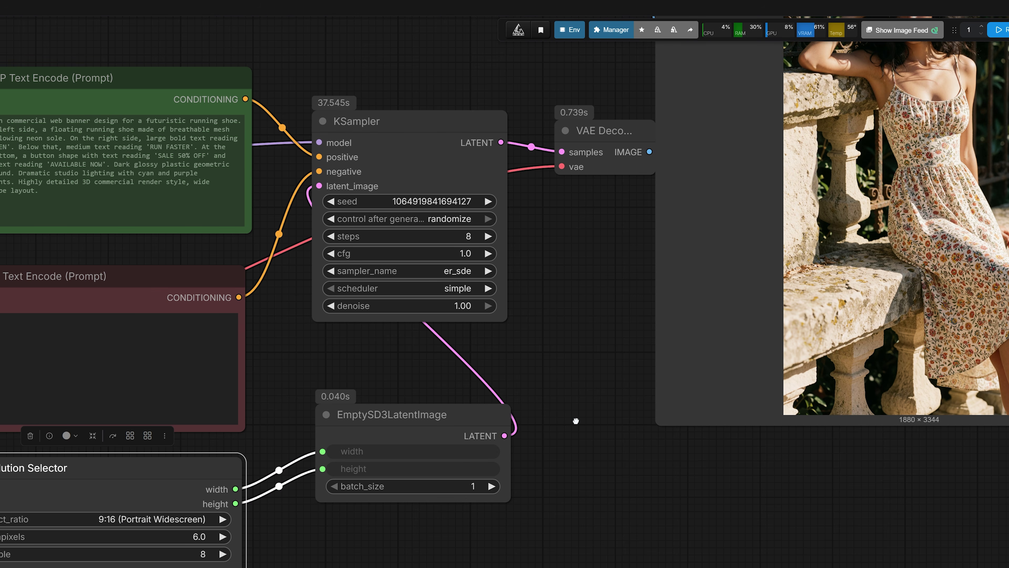
drag(576, 421, 272, 520)
drag(295, 365, 235, 448)
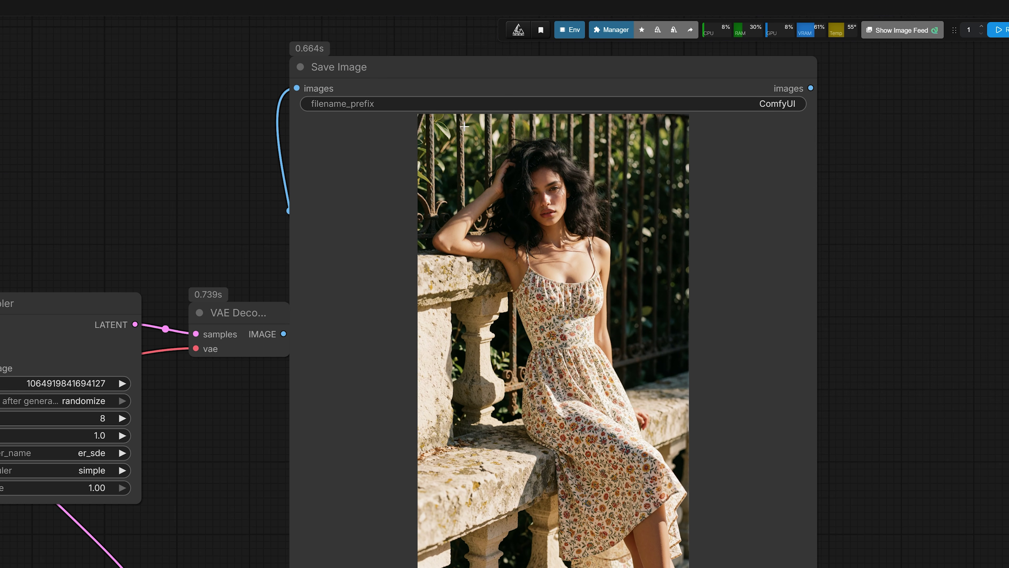
- Move the Save Image node clear of the VAE Decode node and inspect the floral-dress portrait from face to hem
drag(466, 80, 541, 88)
drag(299, 446, 227, 311)
scroll(542, 481, up, 2)
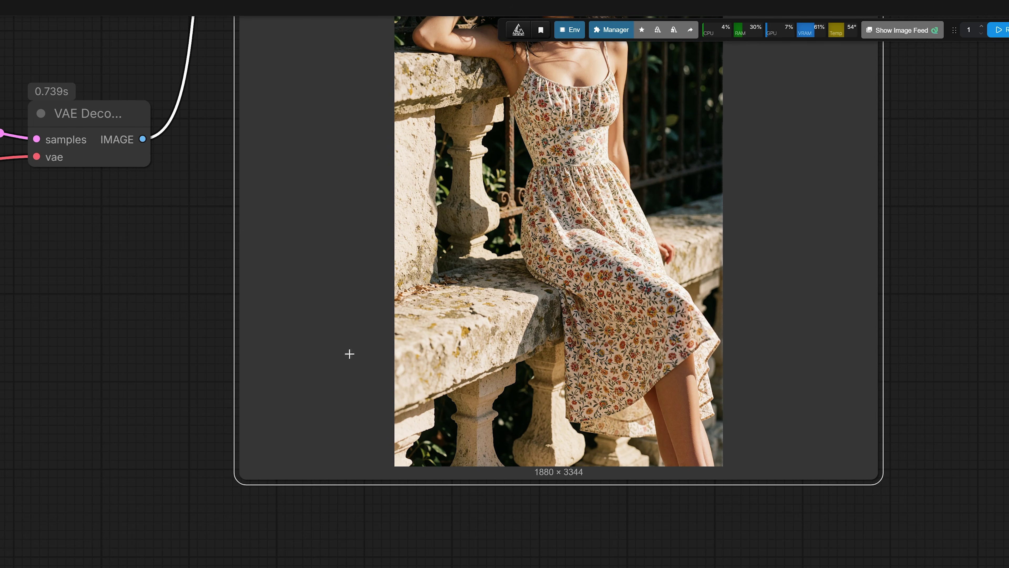
drag(174, 288, 192, 436)
scroll(510, 494, down, 2)
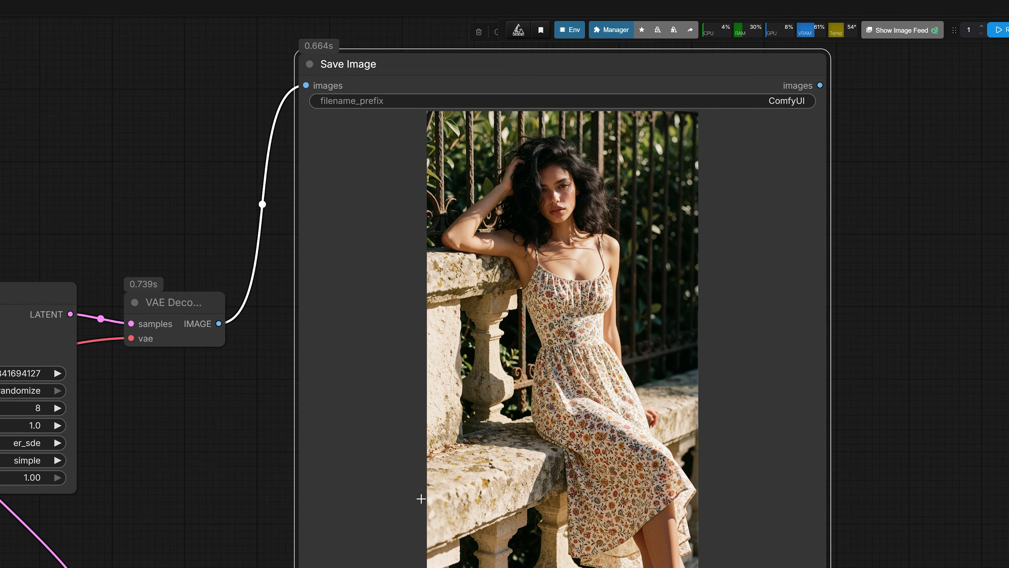
scroll(420, 499, down, 2)
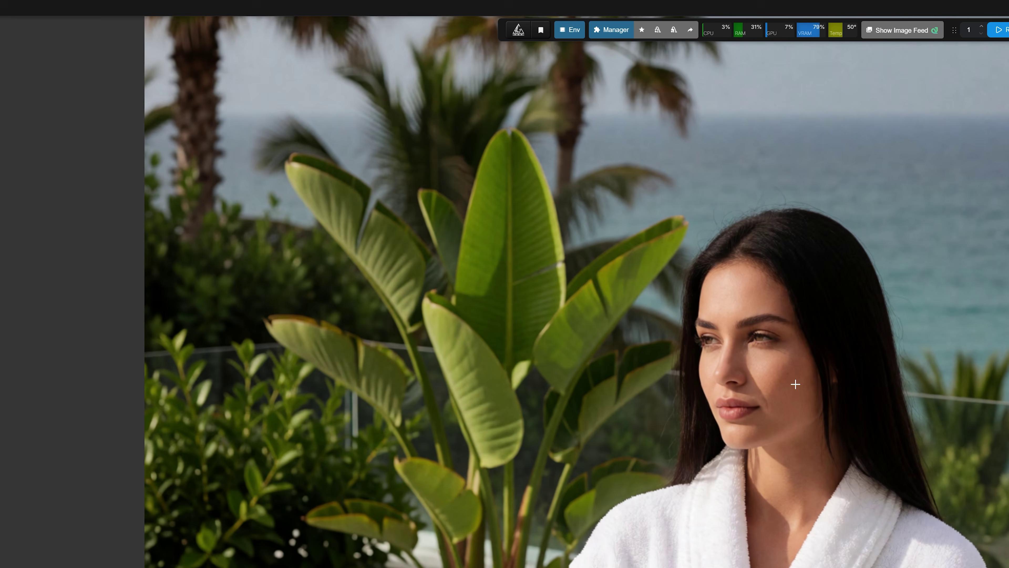
- Inspect the bathrobe image, then set the denoise of the KSampler following the first Save Image node to 0.15
scroll(795, 384, down, 11)
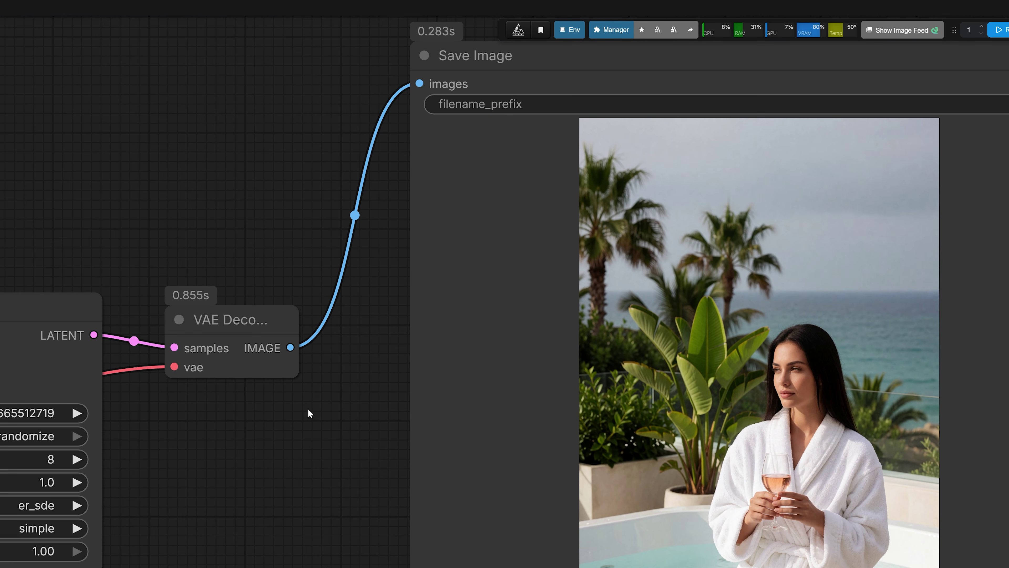
drag(309, 409, 266, 319)
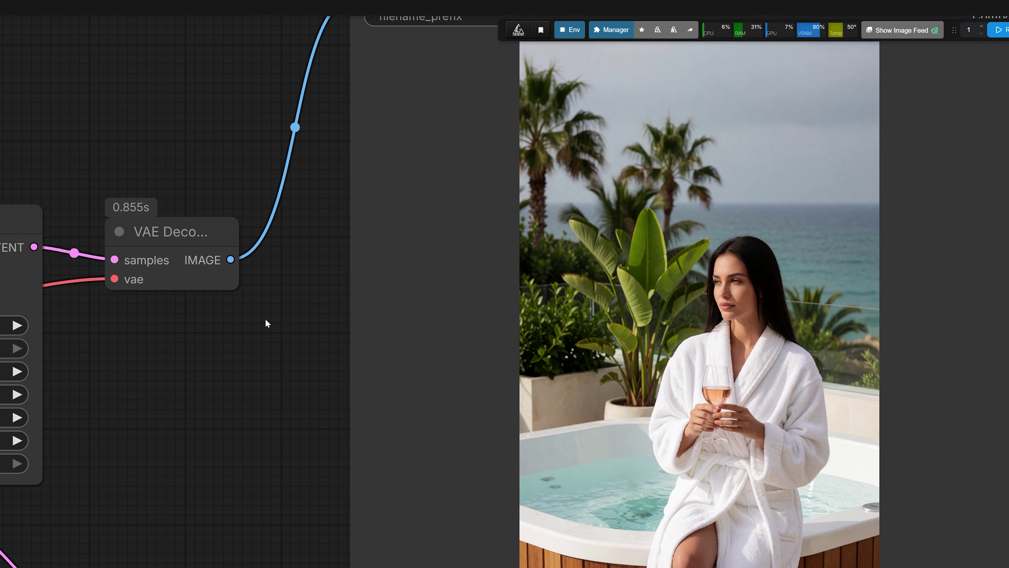
scroll(696, 289, up, 4)
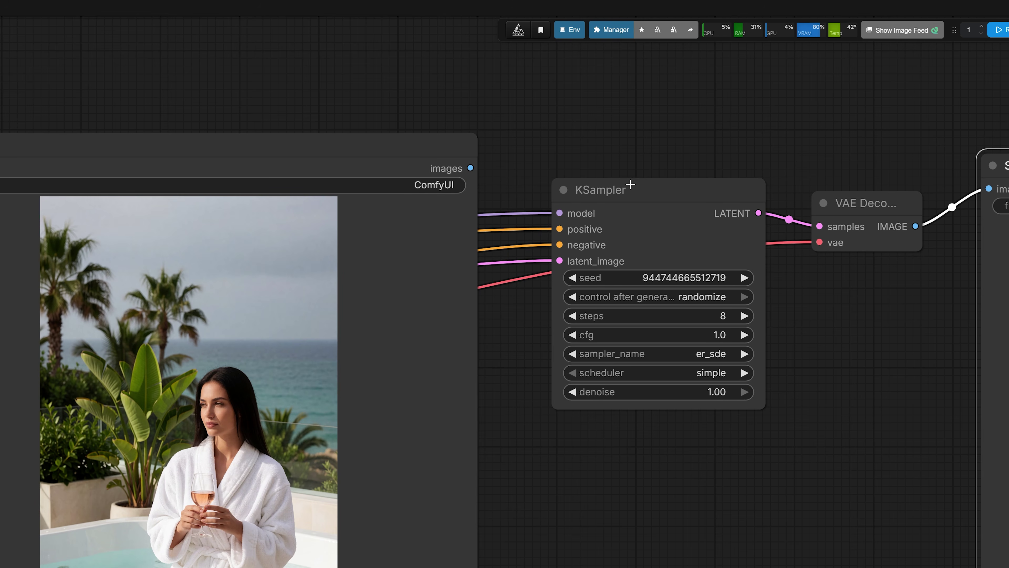
click(735, 347)
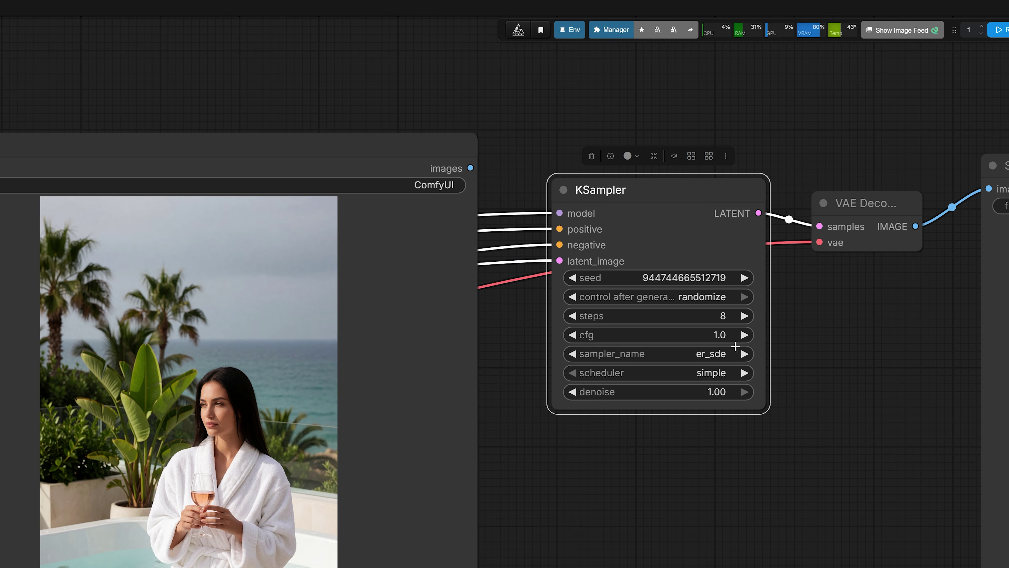
click(710, 391)
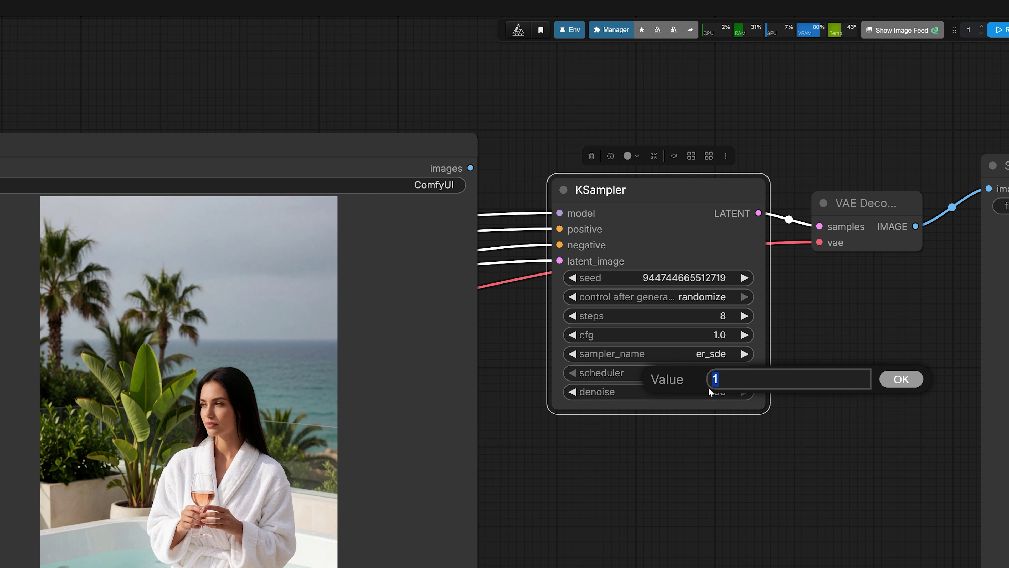
text(0.15)
click(902, 380)
drag(642, 181, 637, 201)
scroll(605, 218, down, 2)
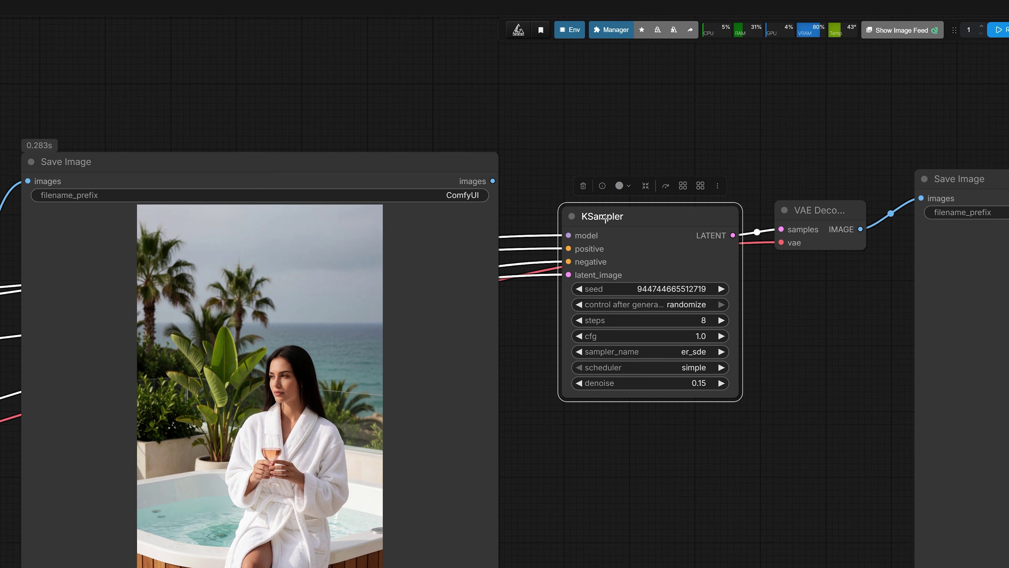
- Examine the woman's face in the first-pass bathrobe image and review the second KSampler's settings
drag(484, 124, 632, 94)
scroll(601, 330, up, 7)
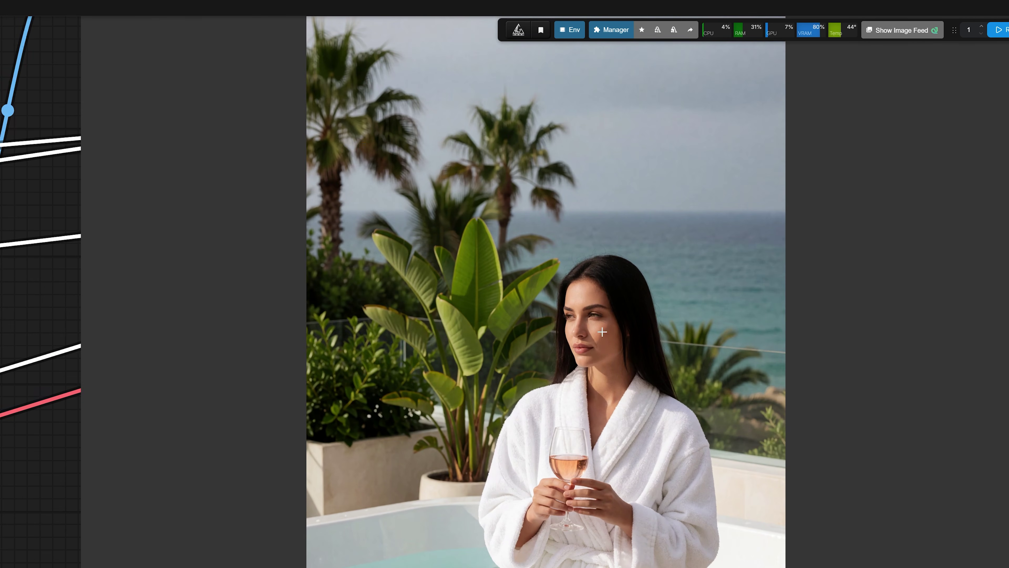
scroll(754, 344, down, 5)
scroll(658, 439, down, 5)
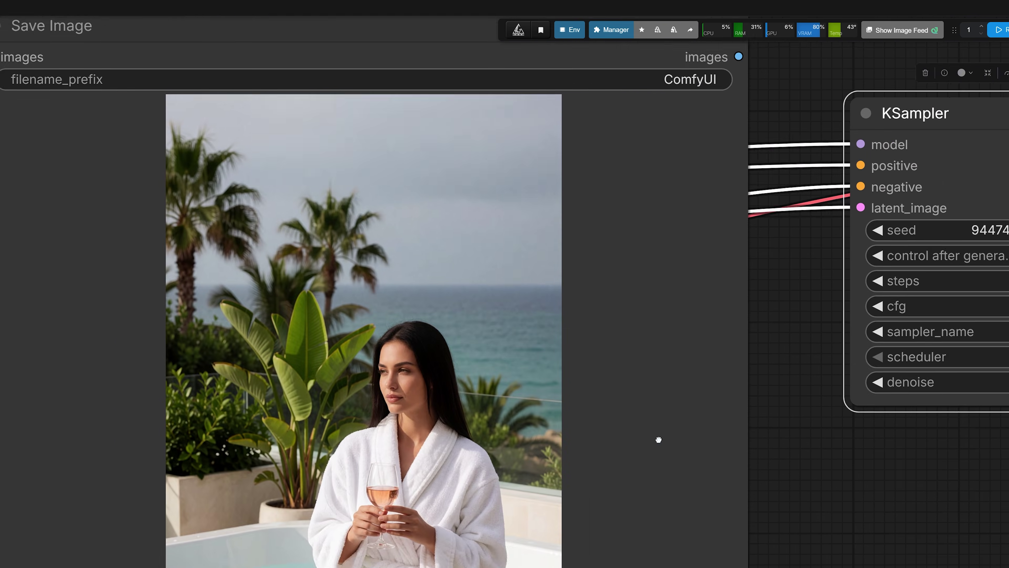
scroll(753, 167, up, 4)
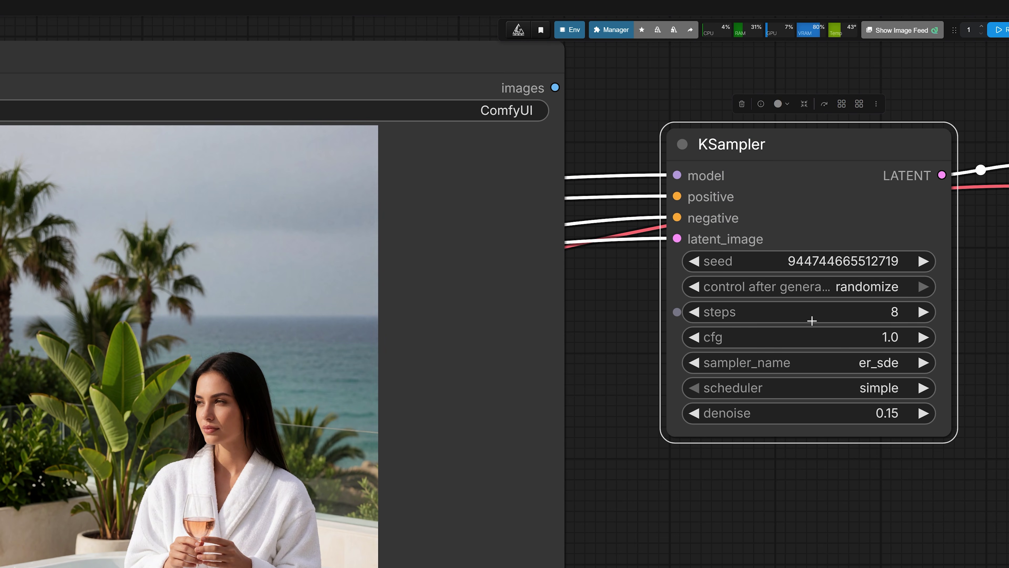
scroll(844, 310, down, 2)
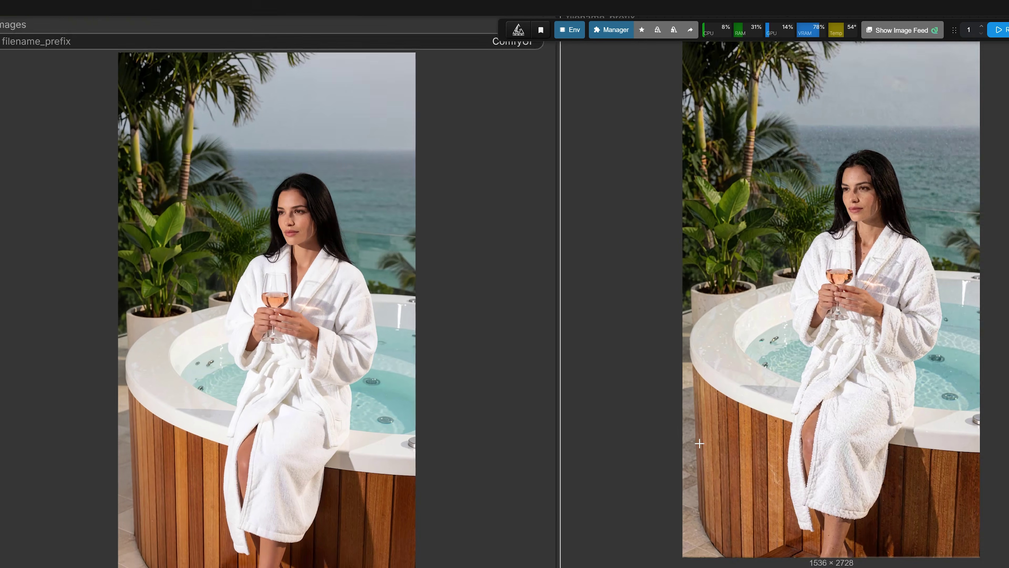
- Align the second Save Image node beside the first and compare the two bathrobe images' skin and fabric detail
scroll(699, 443, up, 3)
scroll(699, 443, down, 3)
scroll(740, 515, up, 1)
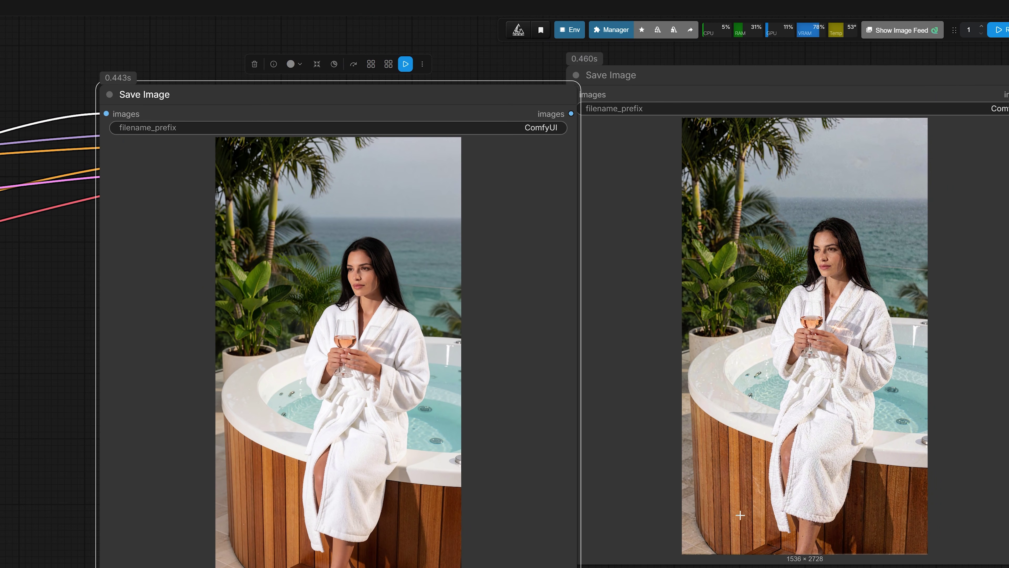
drag(698, 94, 720, 112)
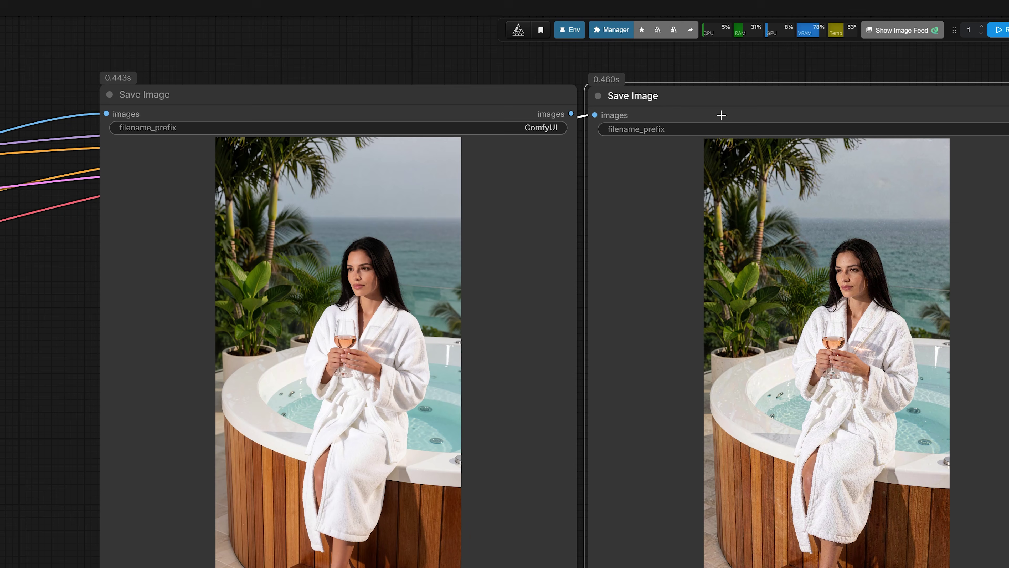
scroll(842, 304, up, 2)
scroll(878, 278, up, 8)
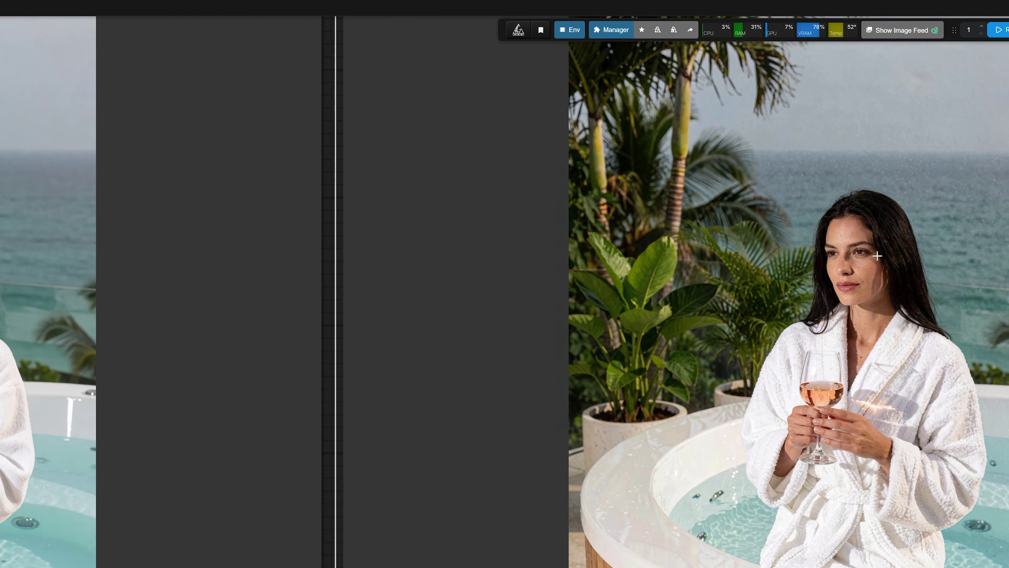
scroll(877, 255, up, 6)
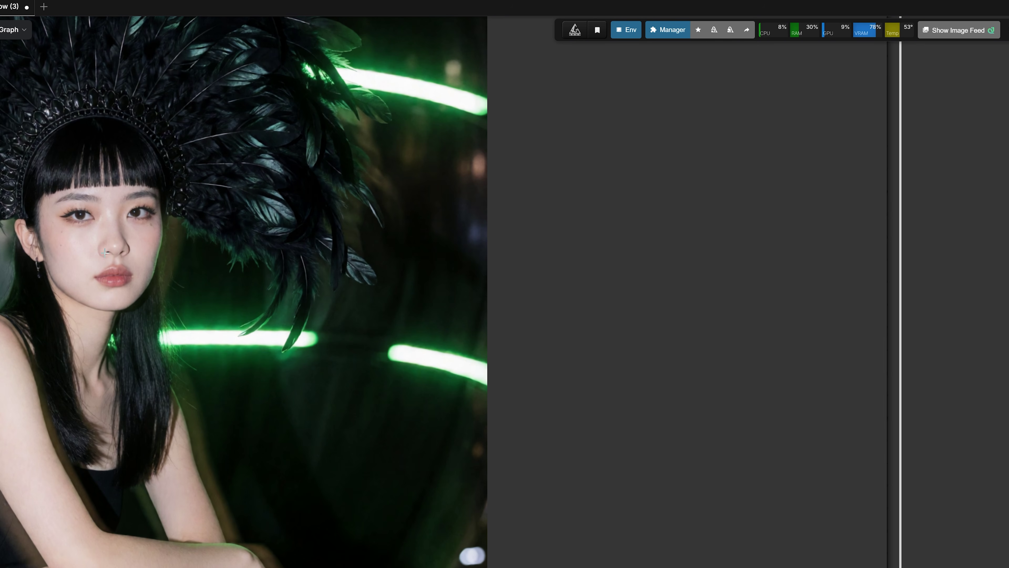
- Compare the face, feathers and background of the first-pass and second-pass images of the woman in the feathered headdress
scroll(105, 251, down, 10)
scroll(930, 294, up, 3)
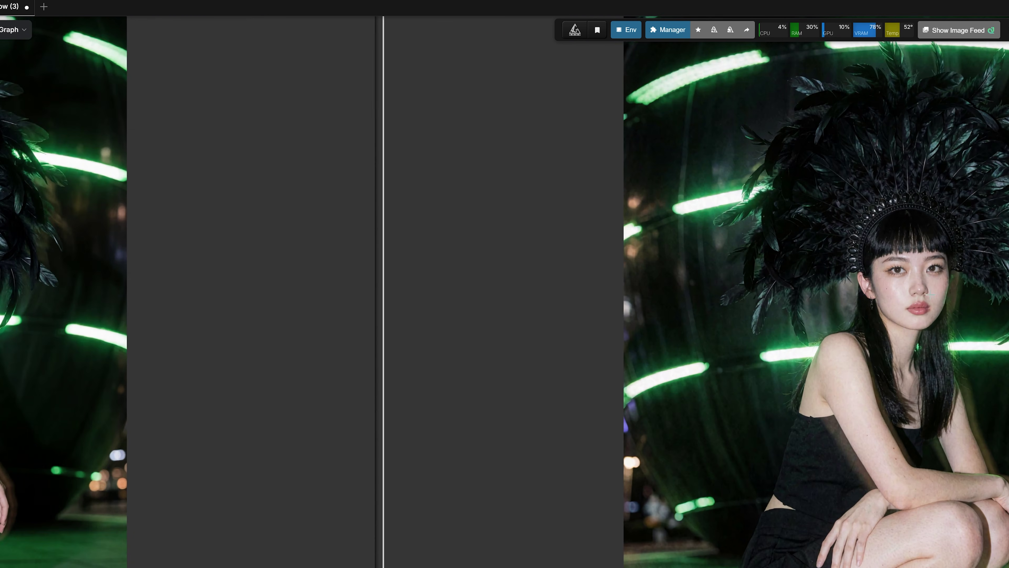
scroll(929, 294, up, 8)
scroll(893, 271, up, 2)
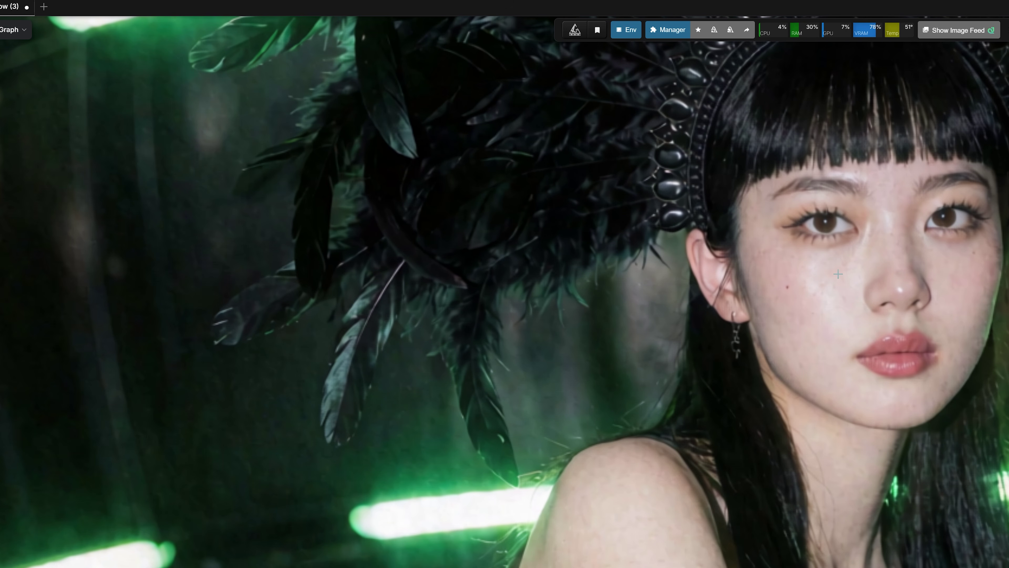
scroll(837, 274, down, 12)
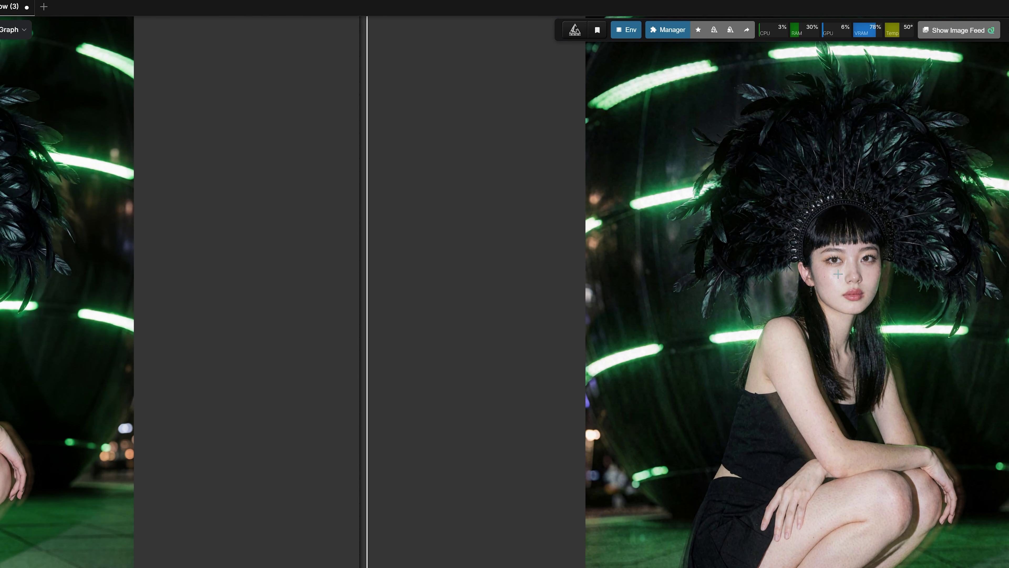
scroll(838, 274, up, 8)
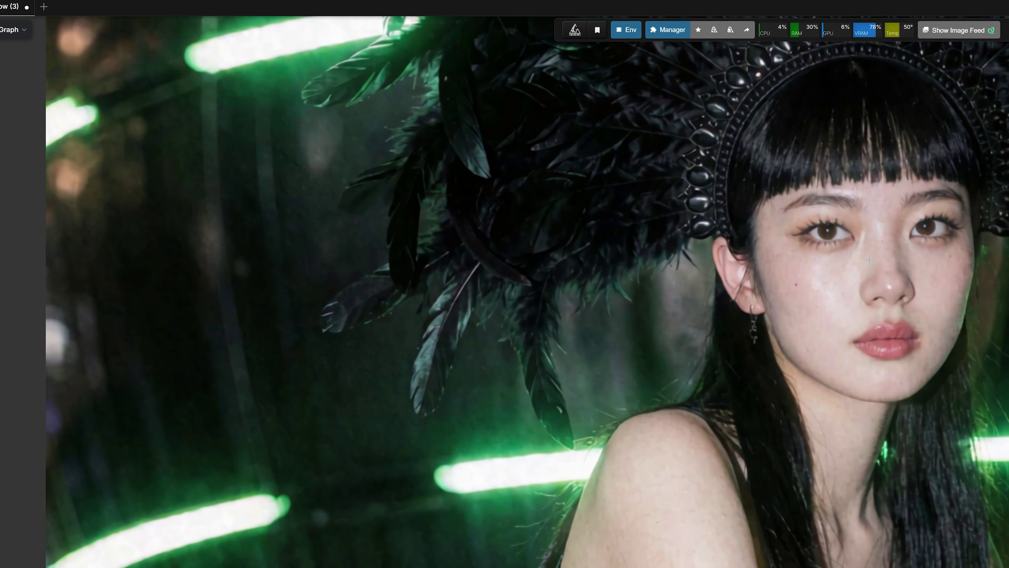
scroll(819, 275, down, 12)
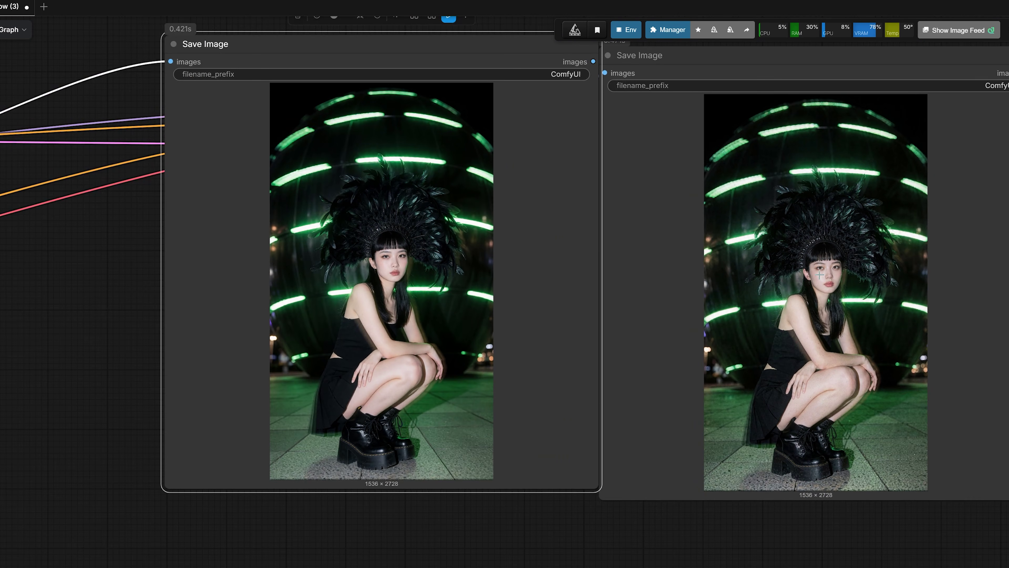
- Move the first Save Image node back beside the first VAE Decode, uncovering the second KSampler and its VAE Decode
scroll(819, 275, down, 5)
drag(451, 468, 678, 517)
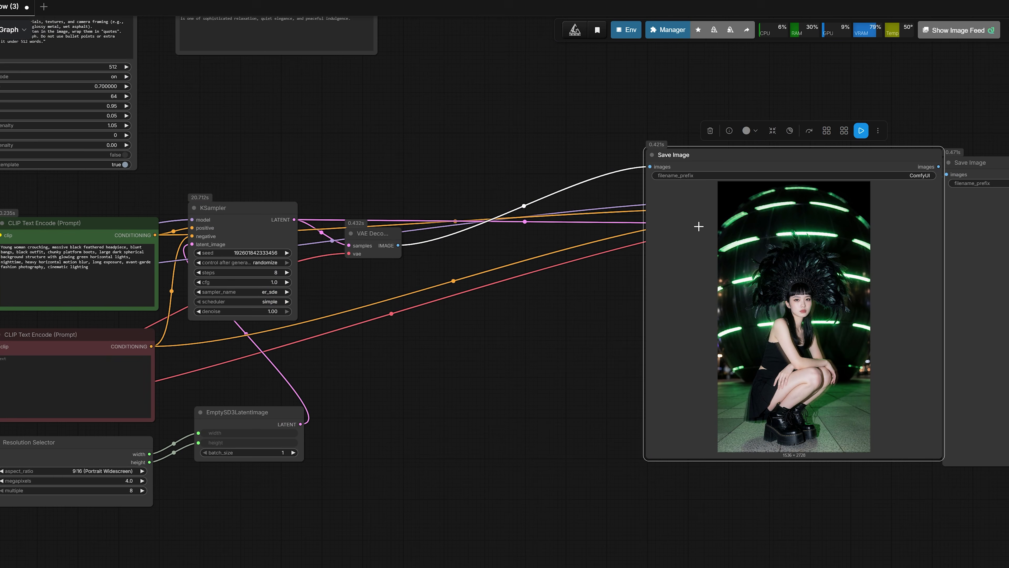
drag(720, 167, 515, 164)
drag(804, 192, 802, 188)
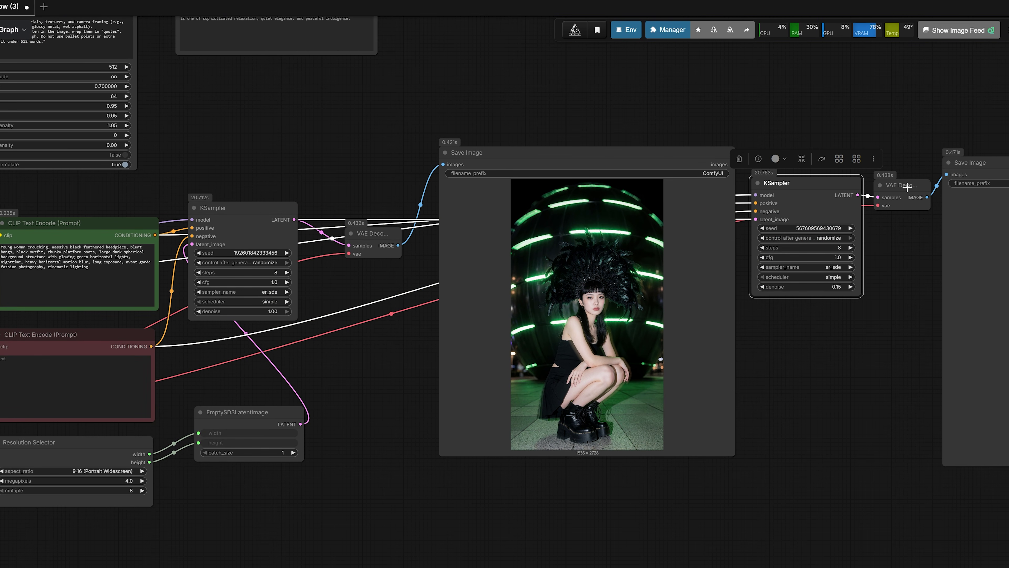
drag(907, 187, 904, 189)
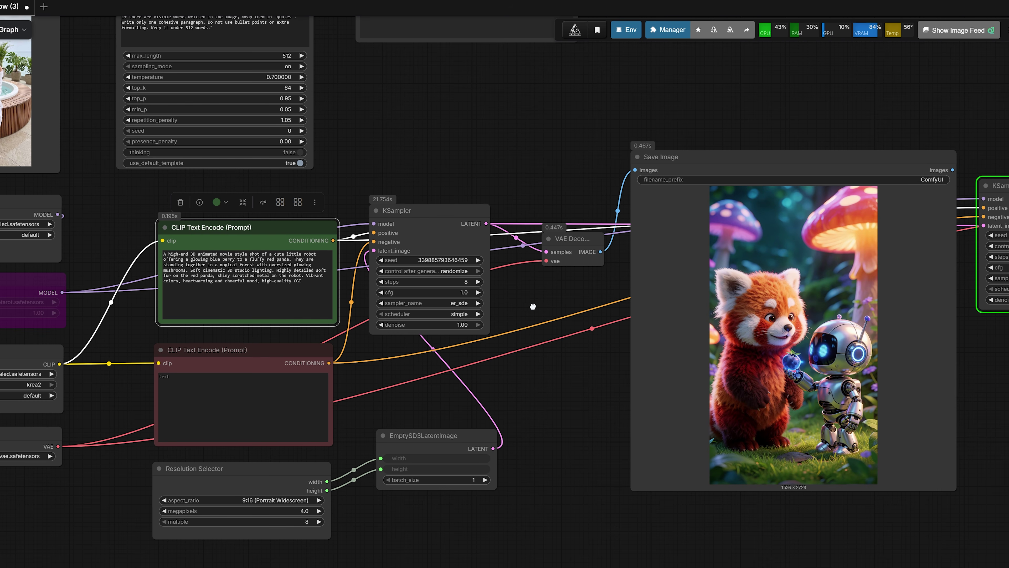
- Examine the fur, eyes and metal detail in the first-pass image of the red panda and robot
drag(531, 306, 372, 281)
scroll(623, 254, up, 20)
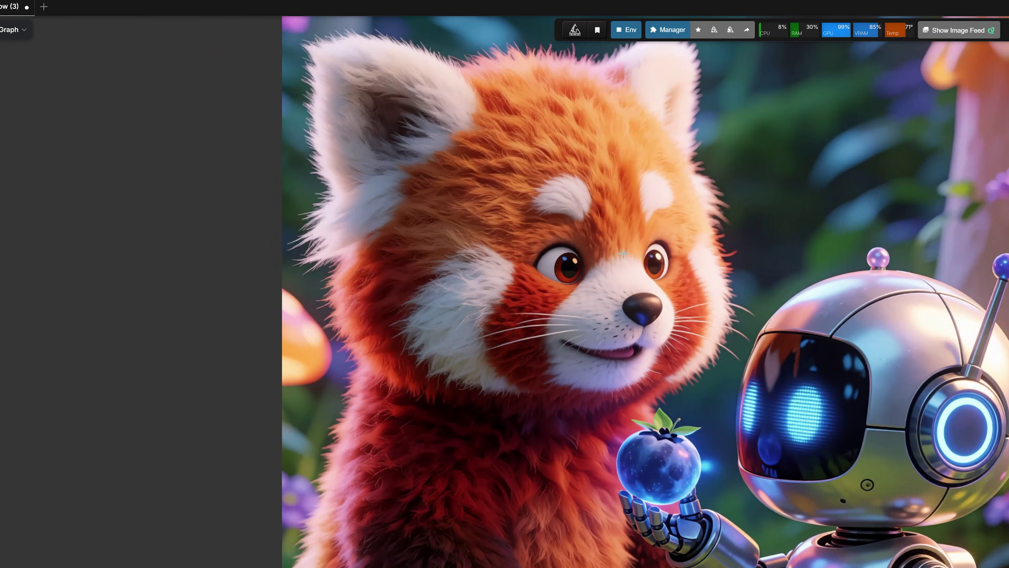
scroll(623, 253, down, 12)
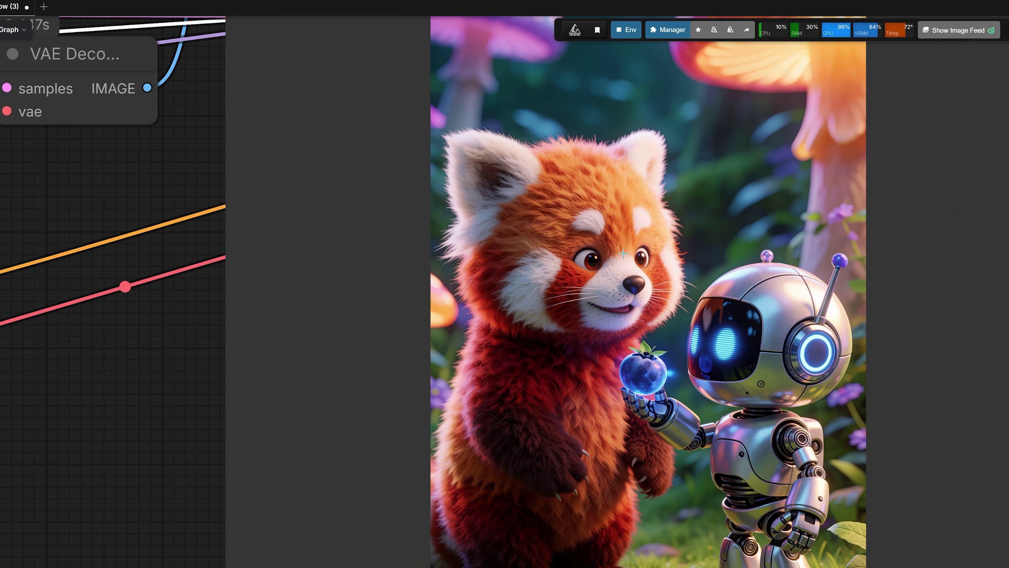
scroll(625, 253, down, 8)
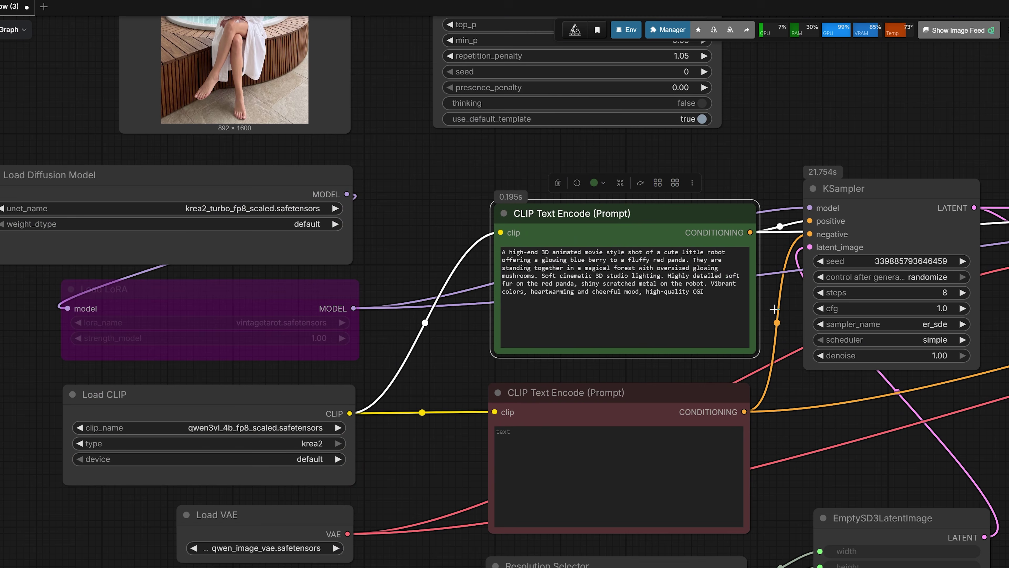
- Read the red panda and robot prompt in the positive CLIP Text Encode node and check the first-pass image against it
scroll(607, 270, up, 3)
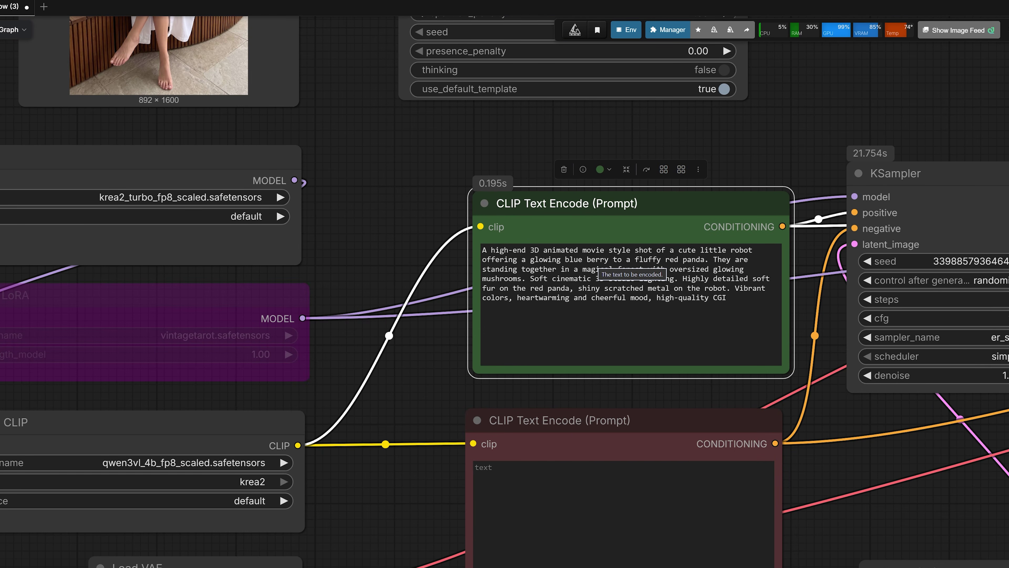
scroll(1003, 327, down, 4)
drag(703, 343, 619, 338)
drag(1001, 338, 338, 338)
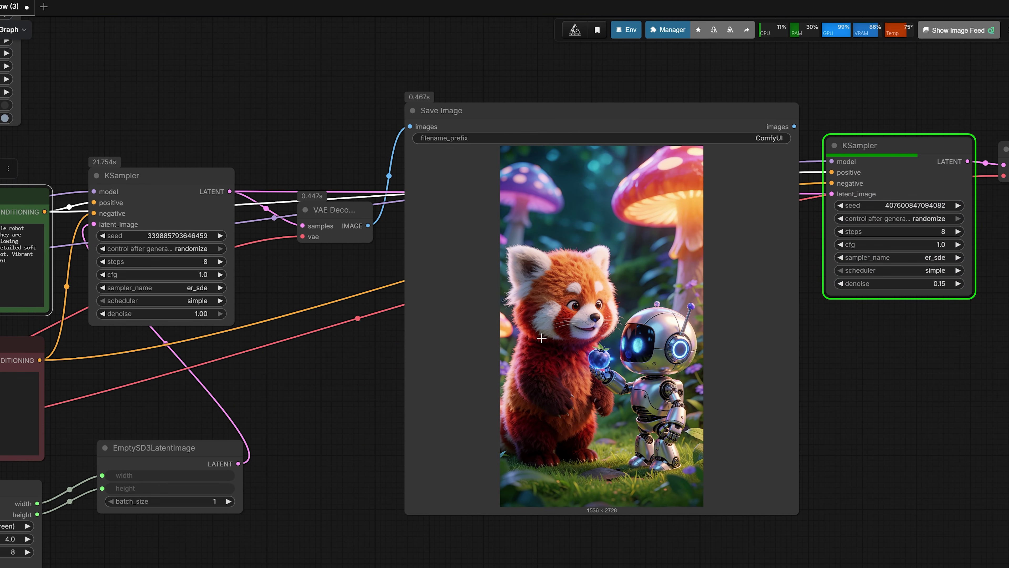
scroll(542, 337, up, 5)
scroll(620, 293, up, 4)
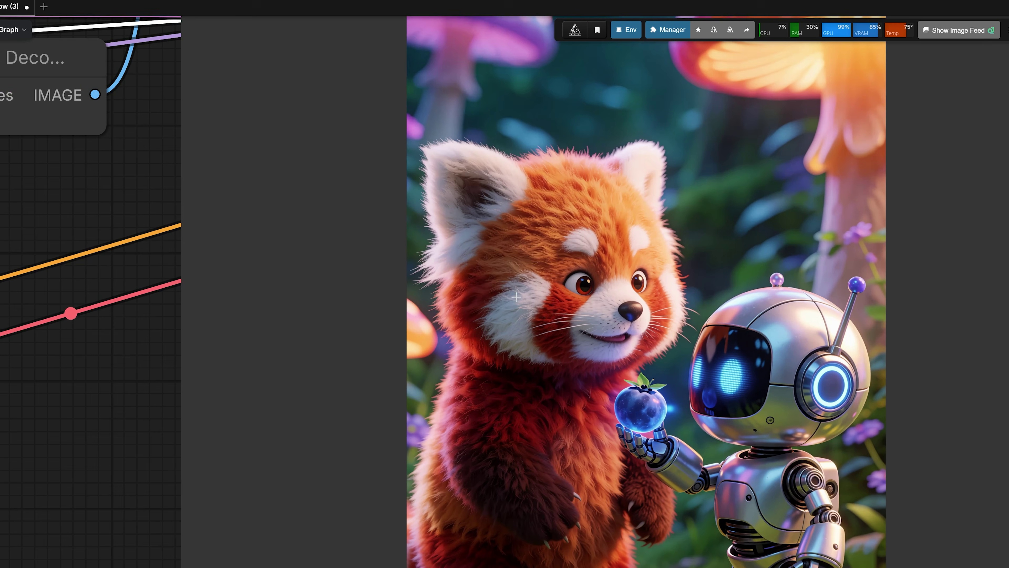
scroll(571, 268, down, 4)
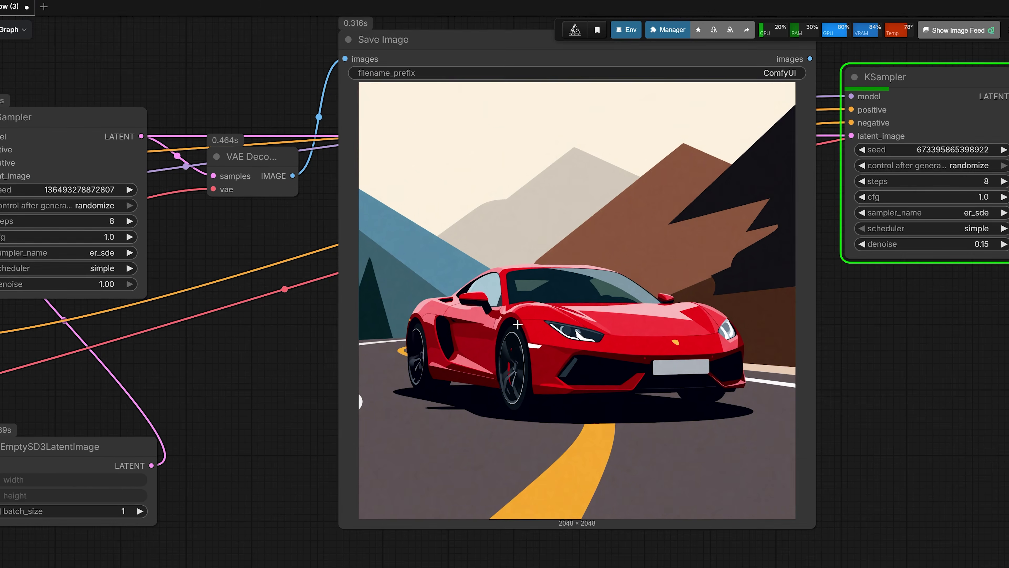
- Inspect the flat shapes, edges and front wheel in the first-pass vector illustration of the red sports car
scroll(517, 325, up, 4)
scroll(517, 324, up, 10)
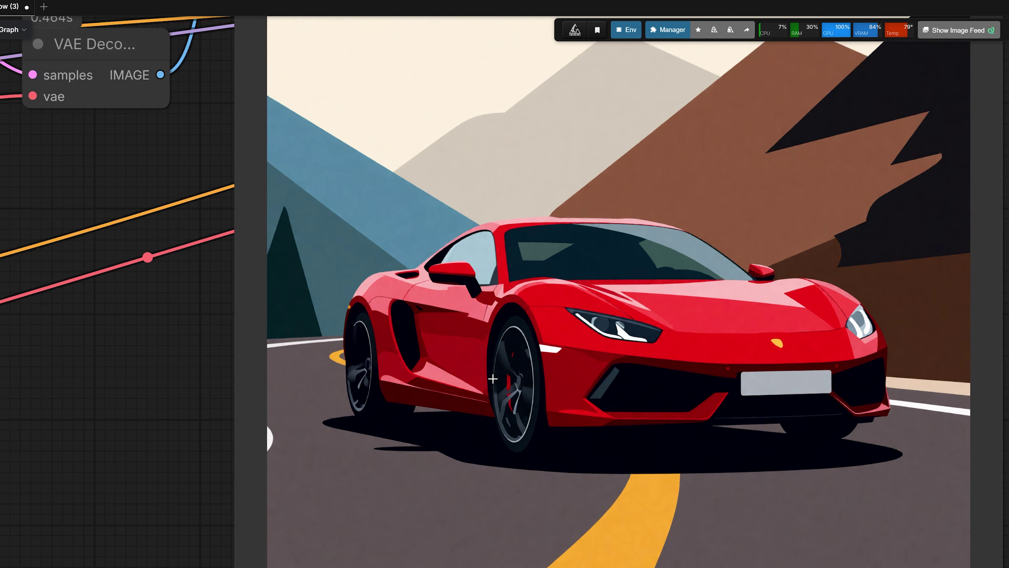
scroll(516, 362, up, 3)
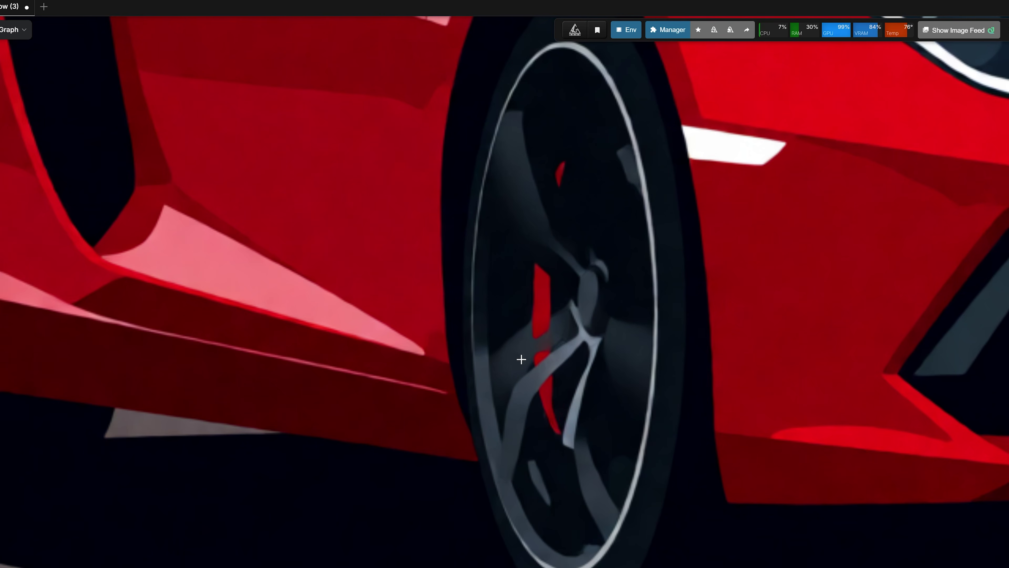
scroll(529, 324, down, 5)
scroll(528, 325, down, 8)
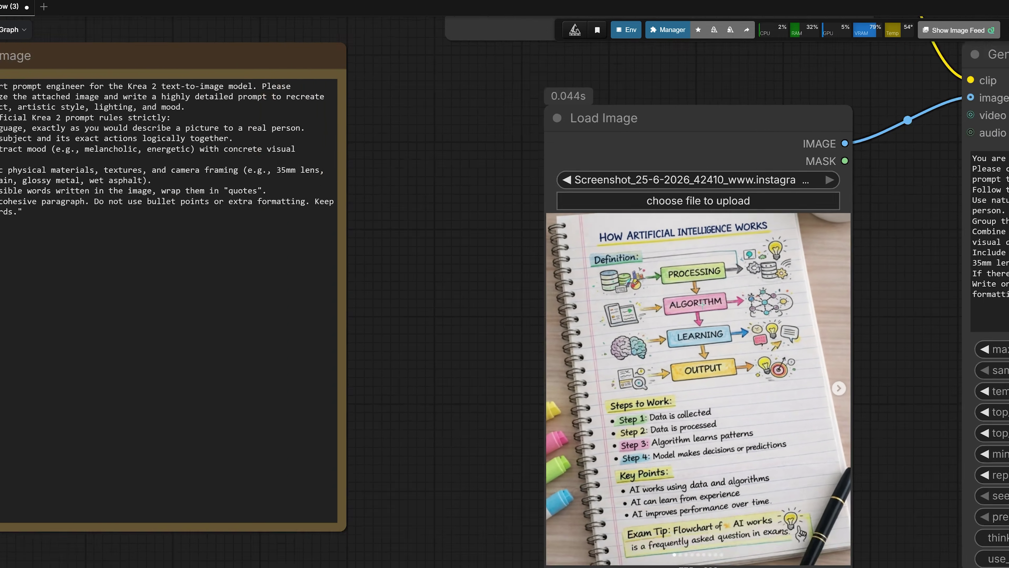
- Examine the handwritten text and flowchart of the notebook reference picture in the Load Image node
scroll(702, 304, down, 1)
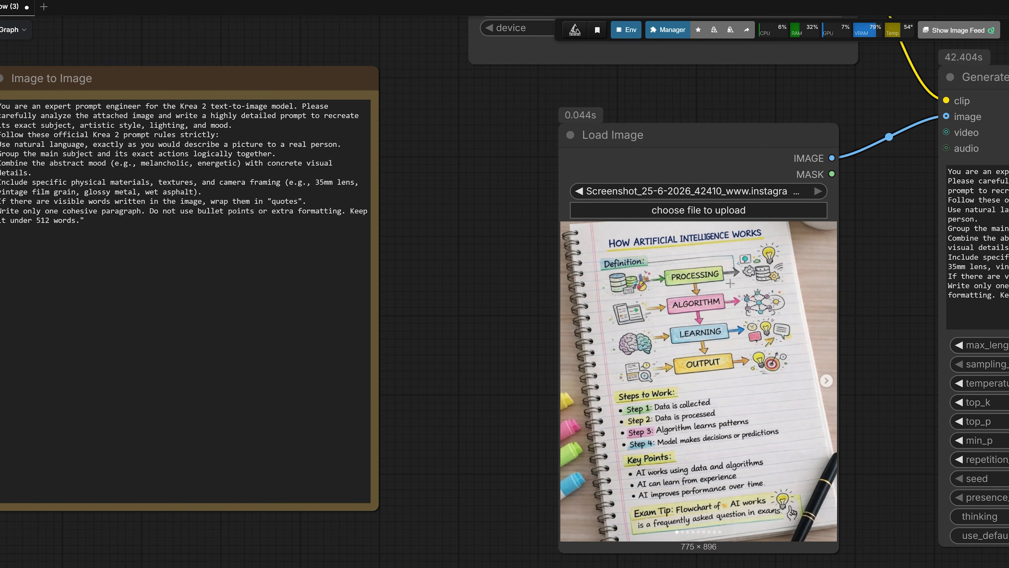
click(702, 177)
drag(457, 266, 374, 214)
scroll(573, 198, up, 1)
scroll(610, 208, up, 2)
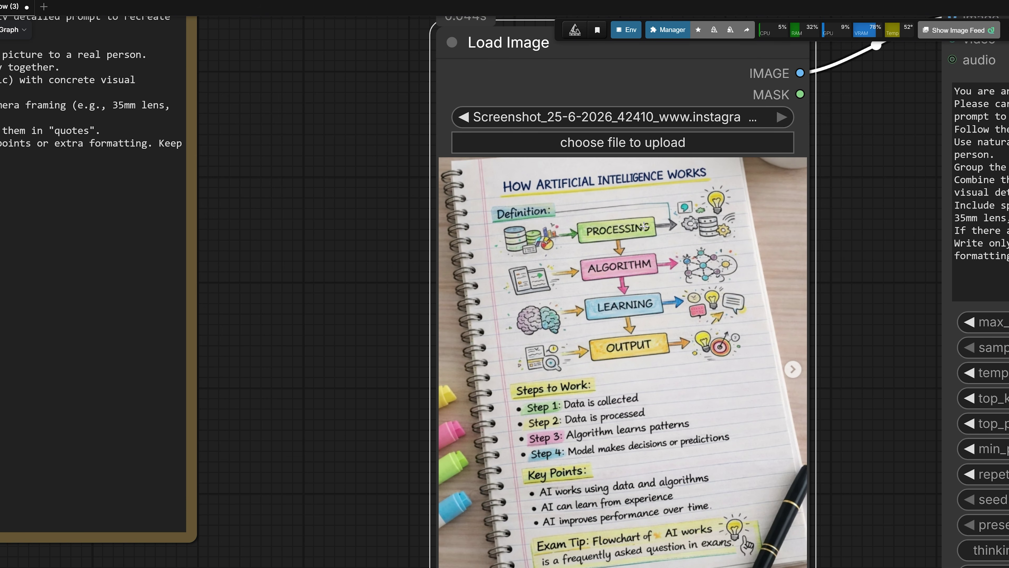
scroll(605, 290, down, 3)
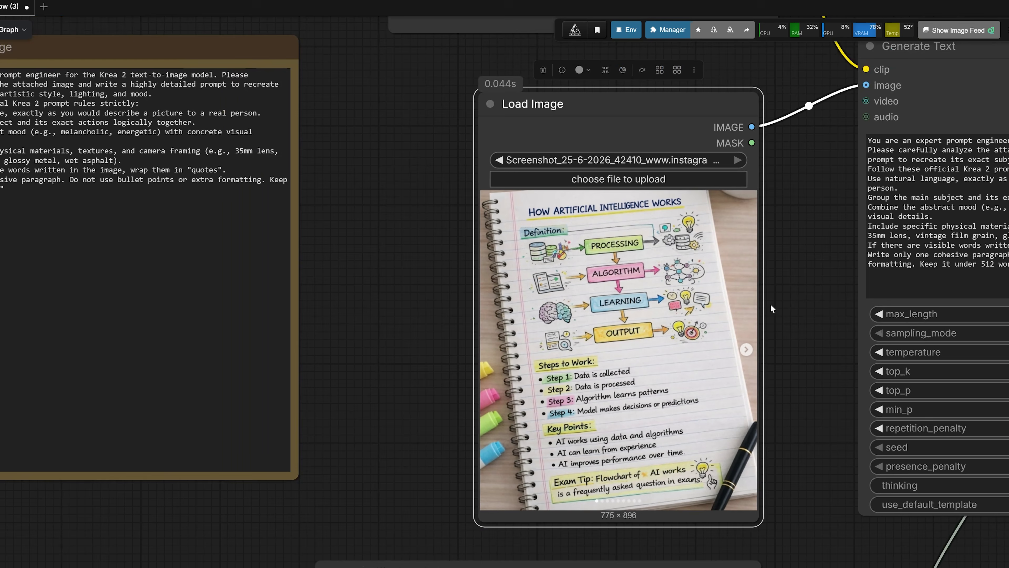
- Examine the diagram labels and small handwritten lines in the first-pass notebook image for text accuracy
drag(839, 312, 607, 312)
scroll(815, 290, down, 2)
drag(988, 325, 876, 310)
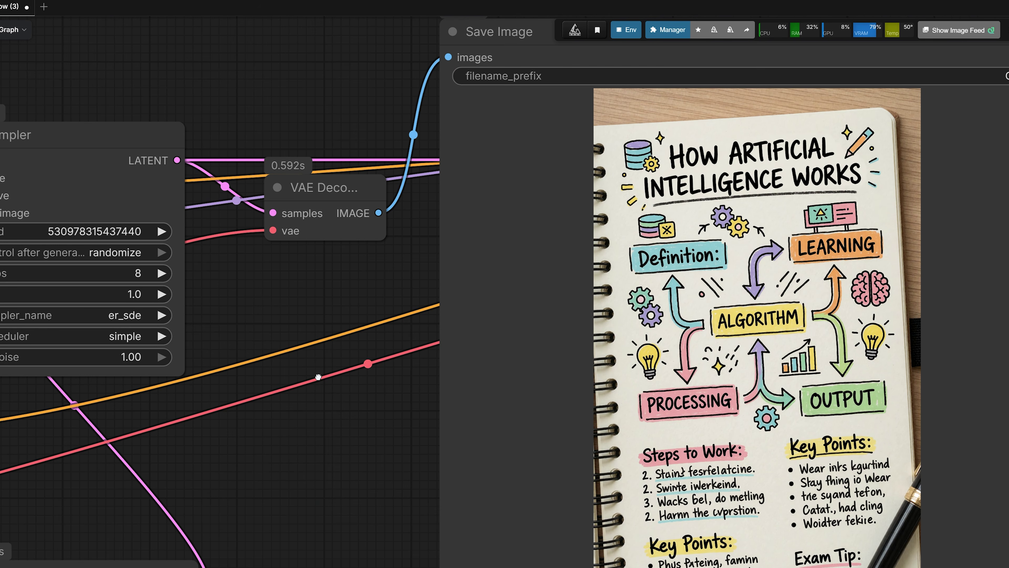
drag(317, 377, 278, 269)
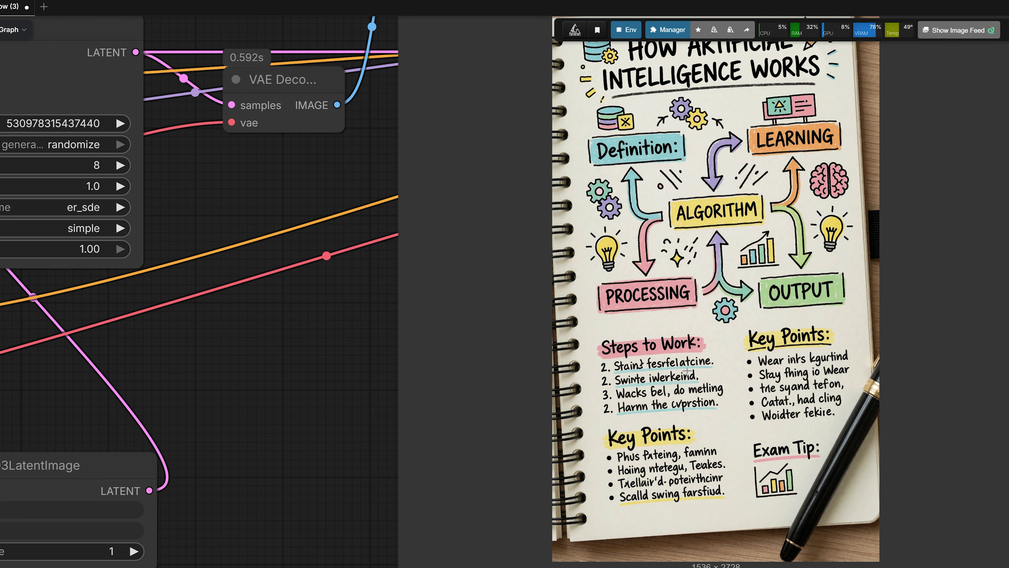
scroll(701, 392, down, 1)
drag(347, 318, 290, 385)
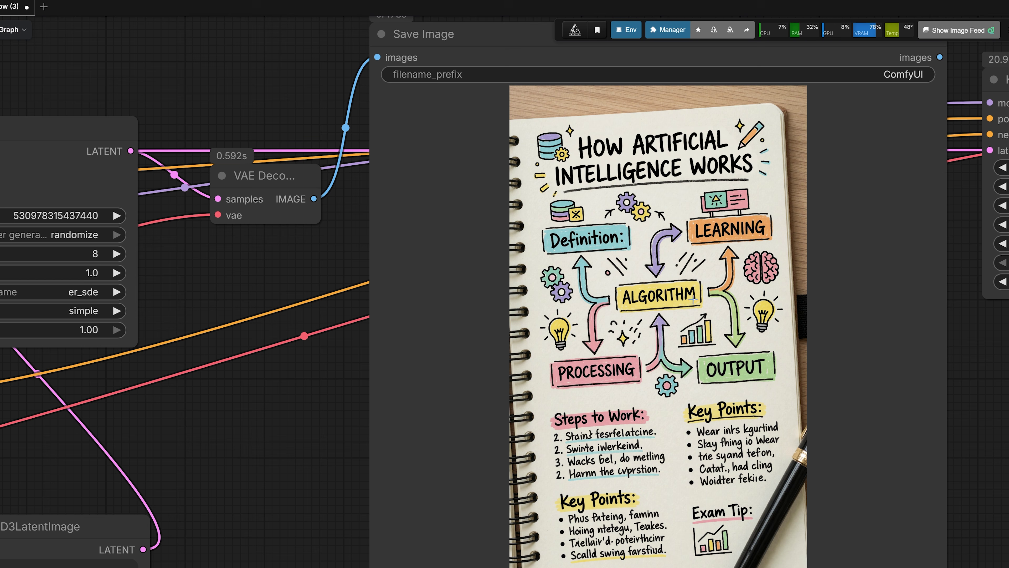
scroll(444, 423, down, 3)
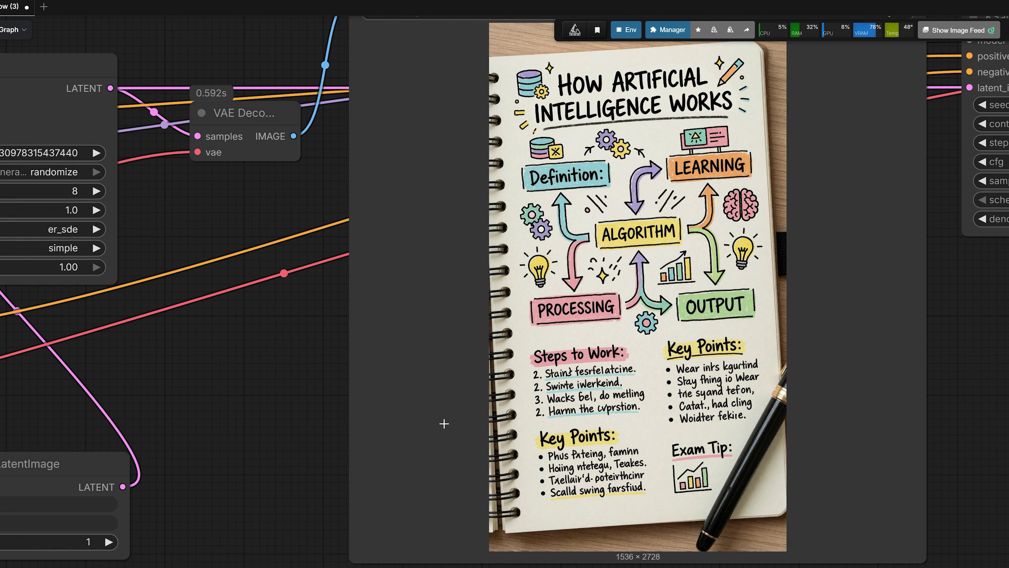
scroll(582, 438, up, 3)
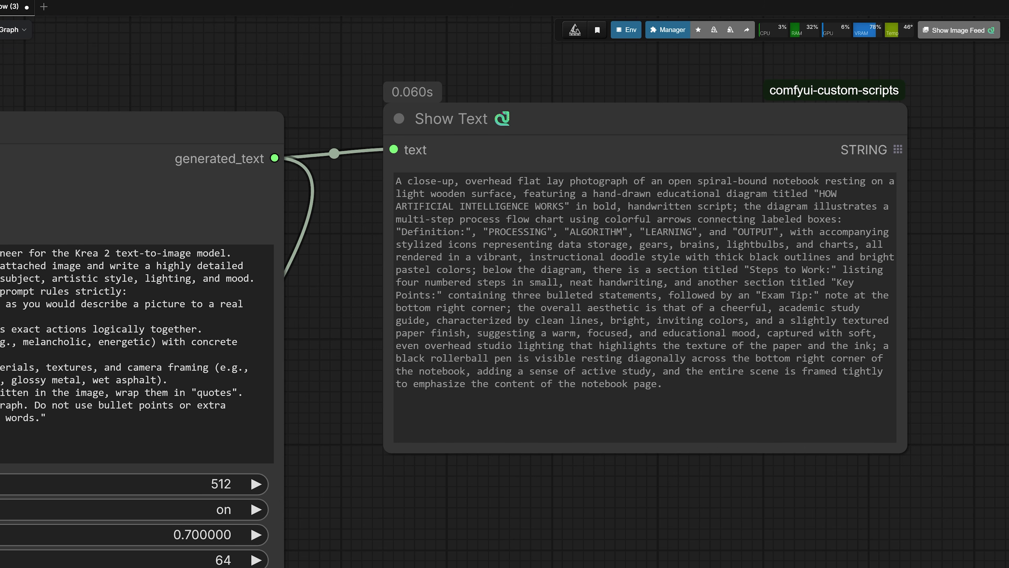
- Review the notebook description in the Show Text node and the reference image and Generate Text instructions that feed it
scroll(629, 310, down, 9)
drag(621, 370, 445, 139)
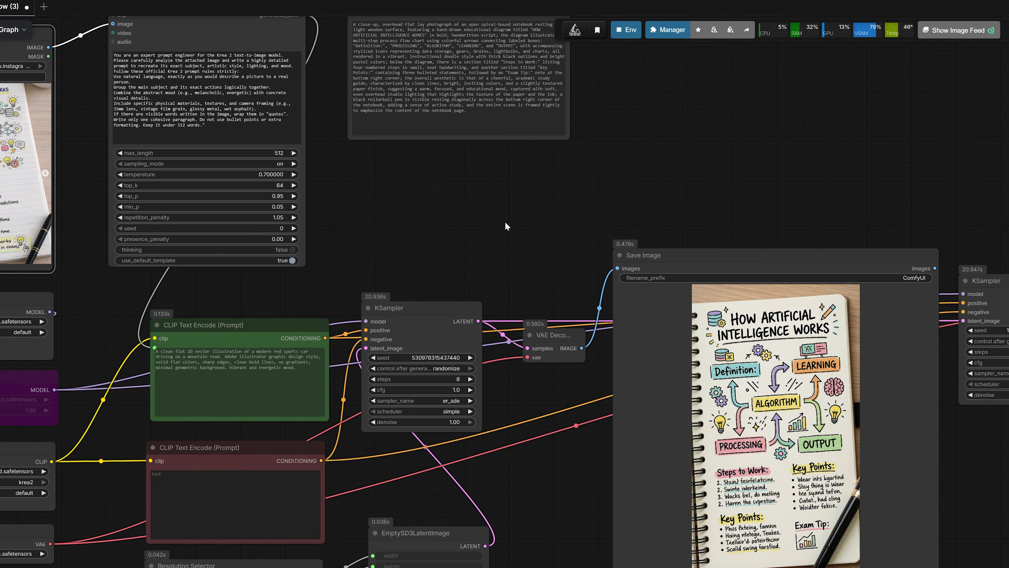
drag(505, 221, 933, 399)
scroll(430, 401, up, 2)
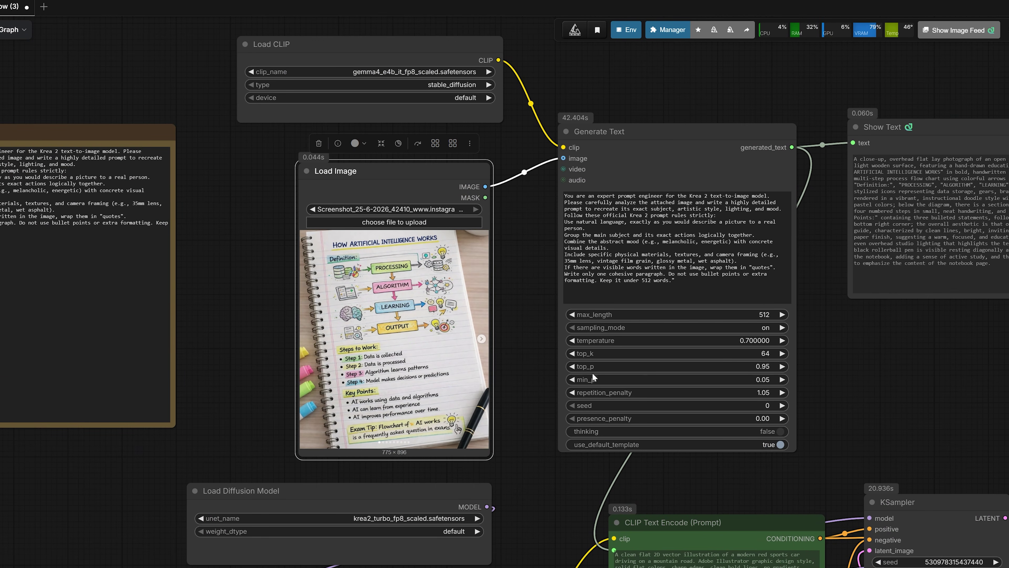
drag(991, 263, 855, 210)
click(907, 386)
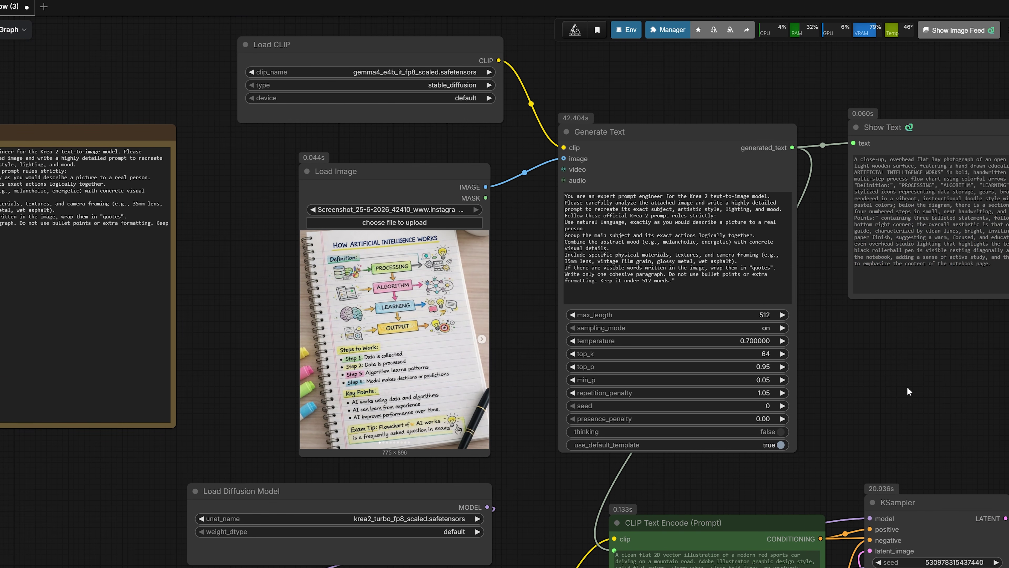
drag(927, 365, 672, 394)
scroll(659, 267, up, 5)
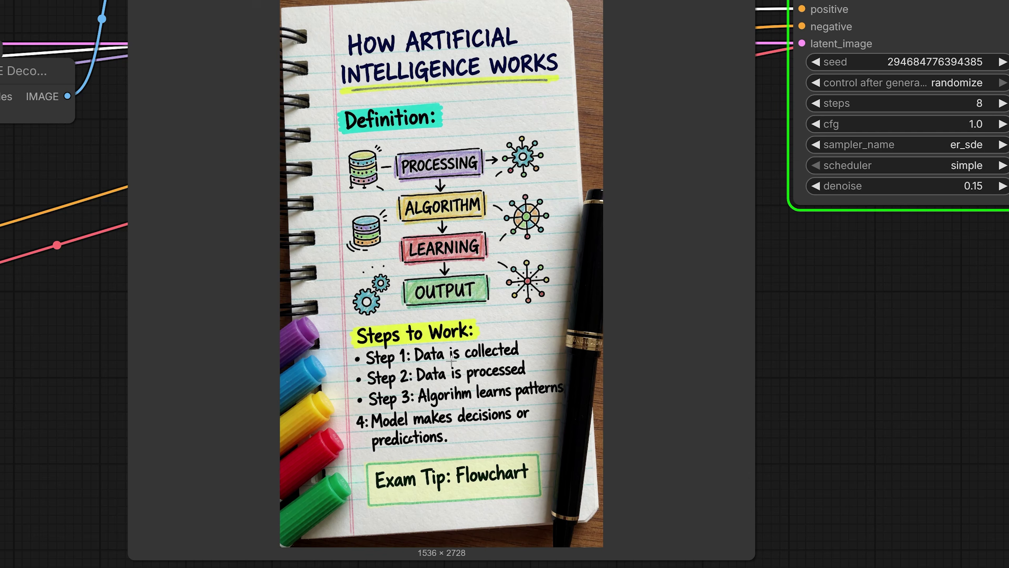
- Check the new notebook image's text against the detailed flowchart prompt in the positive CLIP Text Encode node
scroll(91, 313, down, 2)
drag(49, 312, 231, 344)
scroll(518, 411, down, 1)
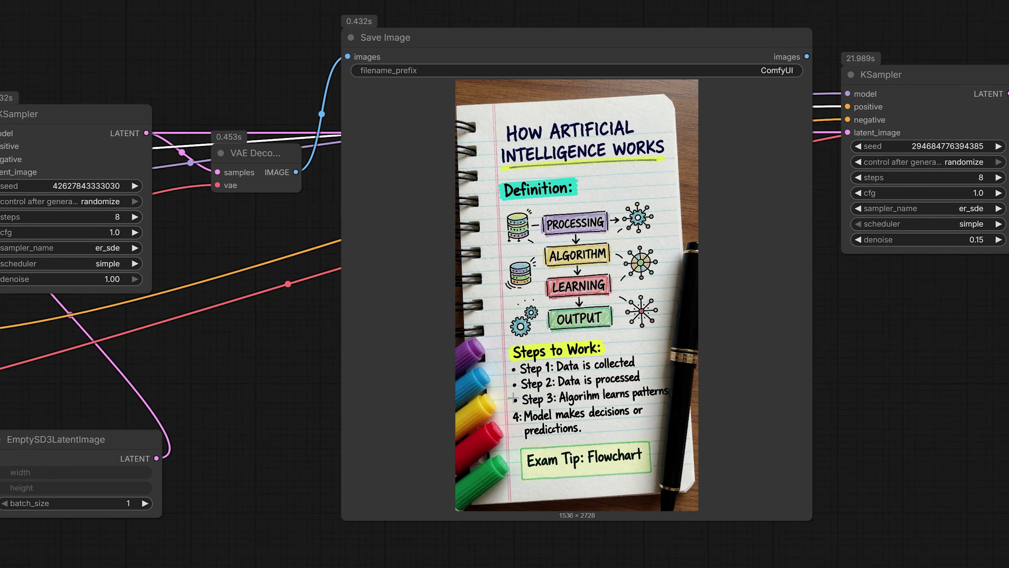
drag(241, 365, 634, 502)
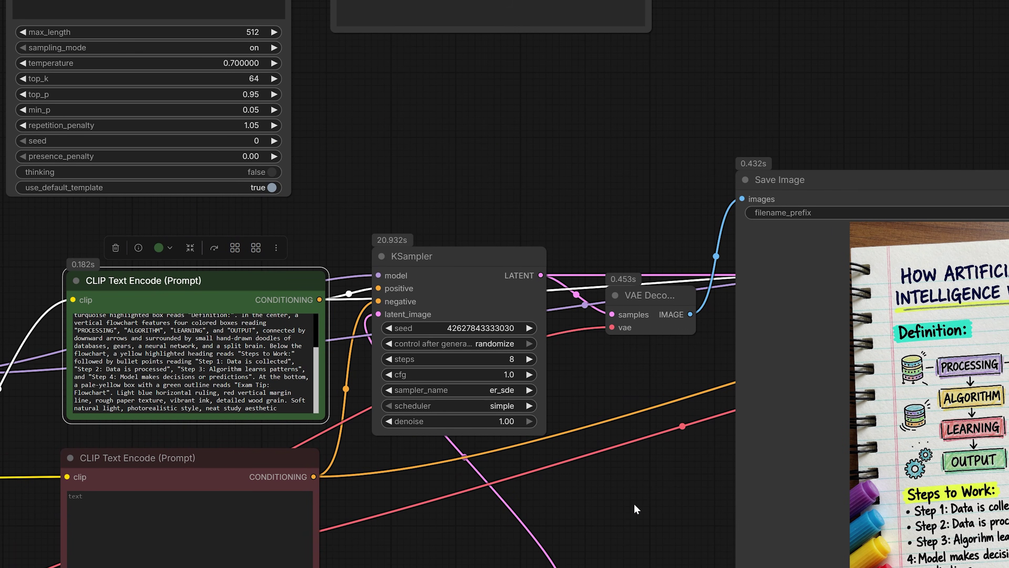